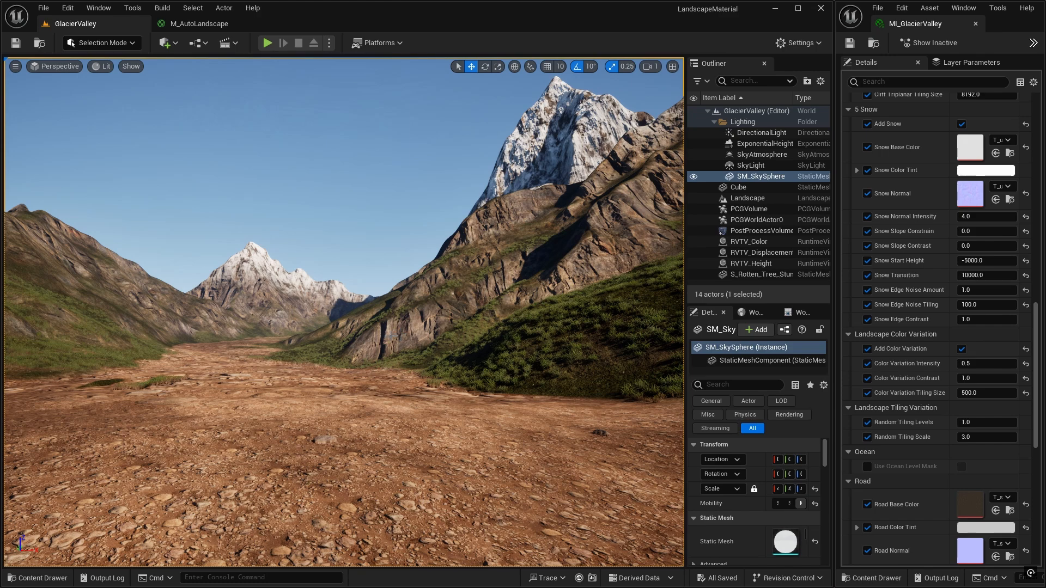
Create a material function named MF_TextureVariation in the Materials/MaterialFunctions folder
{"action": "key", "text": "ctrl+space"}
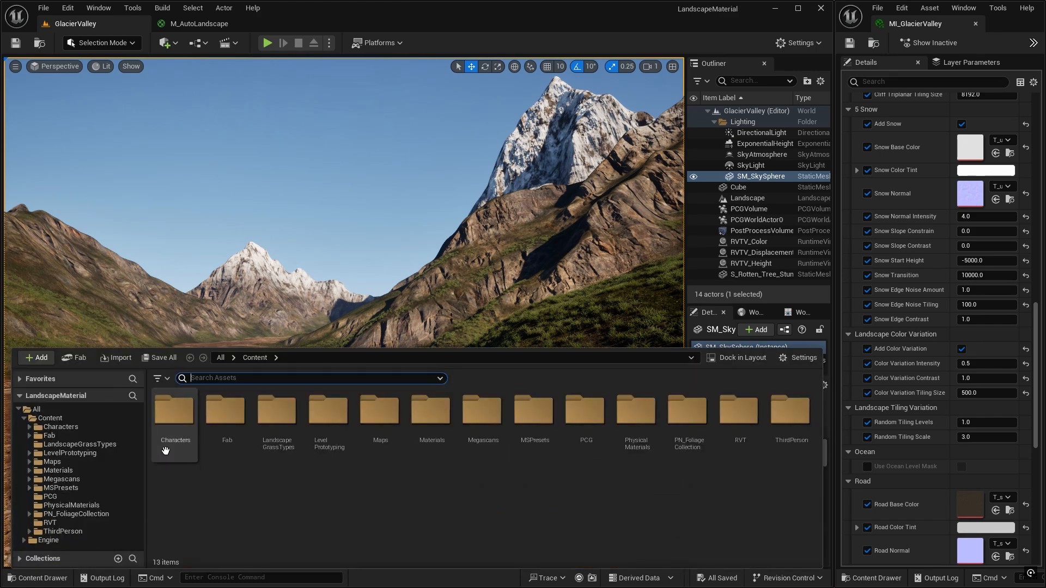
{"action": "left_click", "coordinate": [57, 471]}
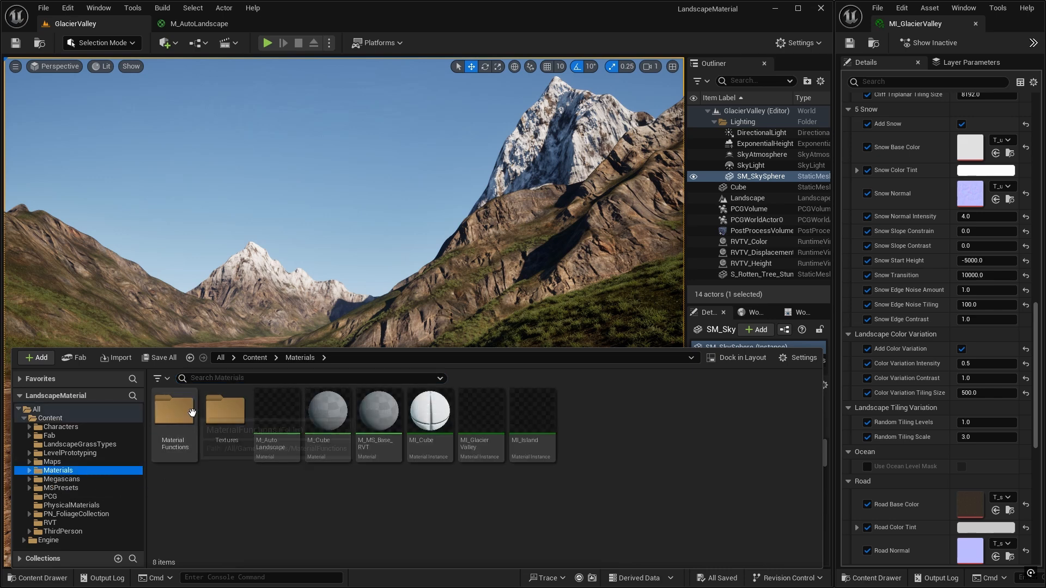
{"action": "double_click", "coordinate": [174, 417]}
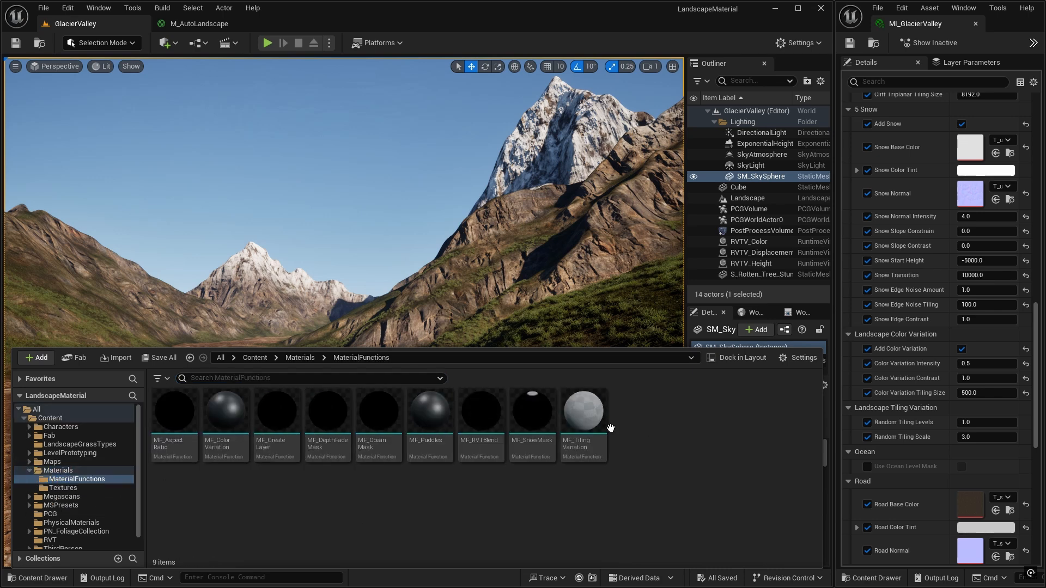
{"action": "right_click", "coordinate": [643, 424]}
{"action": "mouse_move", "coordinate": [645, 425]}
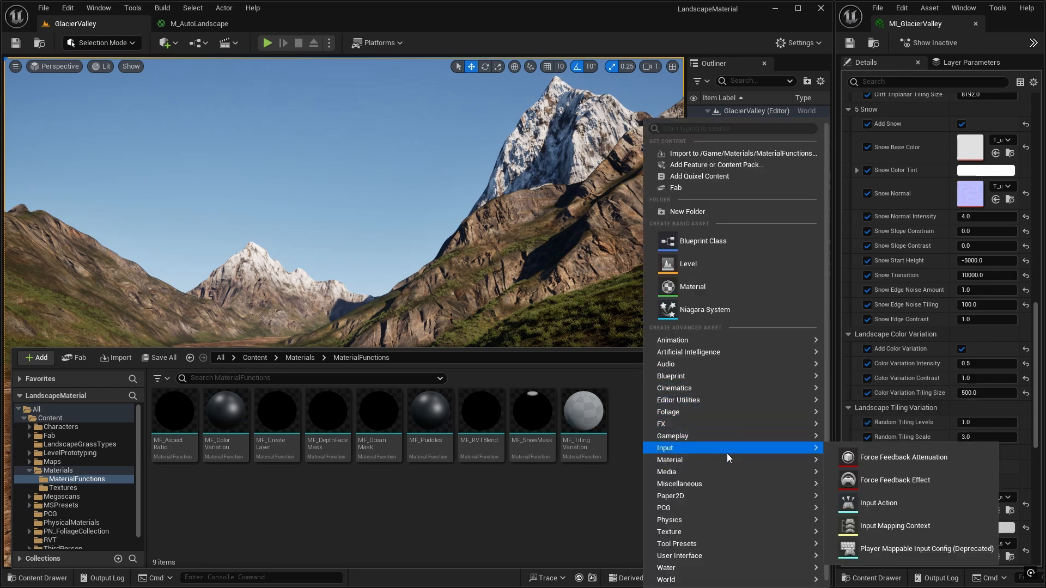
{"action": "mouse_move", "coordinate": [729, 459]}
{"action": "left_click", "coordinate": [894, 342]}
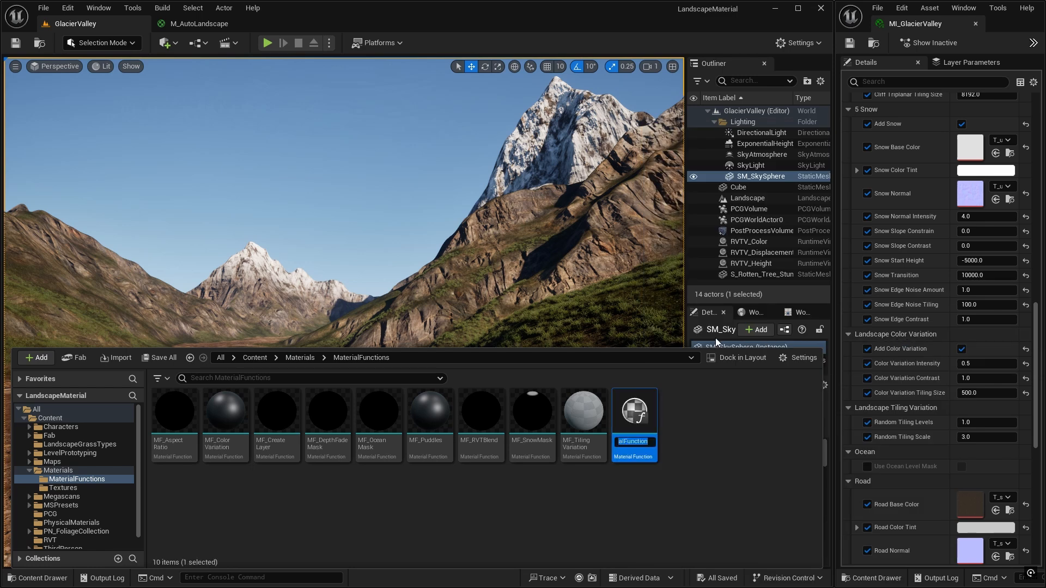
{"action": "type", "text": "MF_TextureVariation"}
{"action": "key", "text": "Return"}
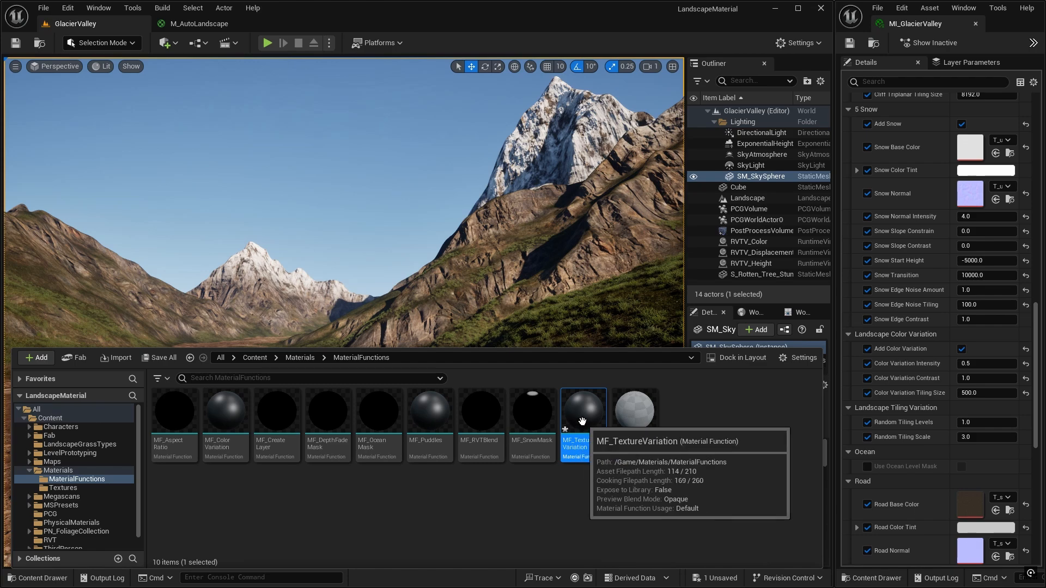
Open MF_TextureVariation for editing and dock its editor beside M_AutoLandscape in the main window
{"action": "double_click", "coordinate": [580, 417]}
{"action": "left_click_drag", "start_coordinate": [987, 24], "coordinate": [327, 23]}
{"action": "right_click_drag", "start_coordinate": [384, 218], "coordinate": [699, 217]}
{"action": "scroll", "coordinate": [341, 247], "scroll_direction": "down", "scroll_amount": 1}
{"action": "right_click_drag", "start_coordinate": [341, 247], "coordinate": [401, 265]}
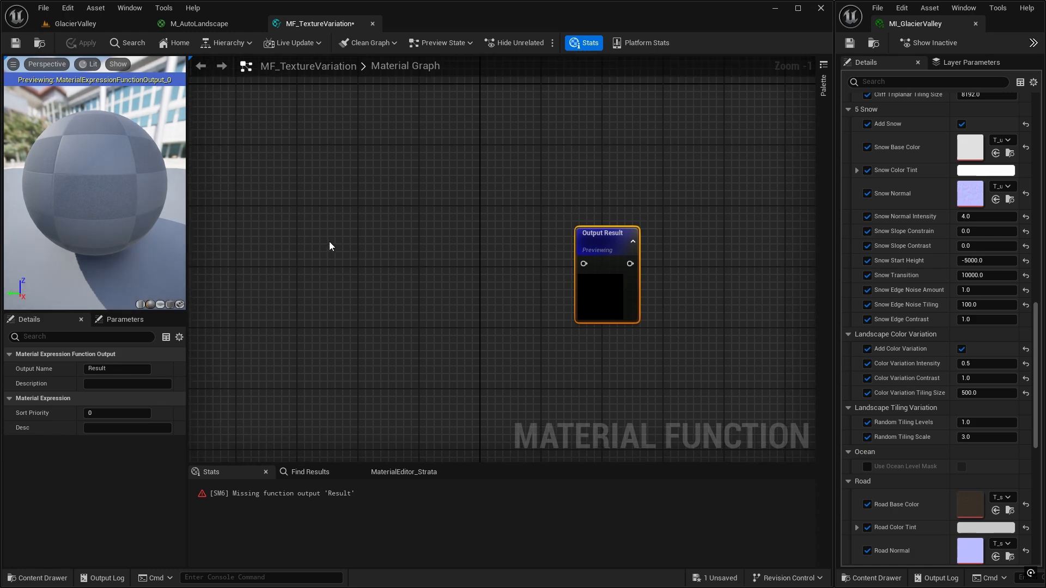
Add a function input to the graph and name it First Material
{"action": "right_click", "coordinate": [297, 236]}
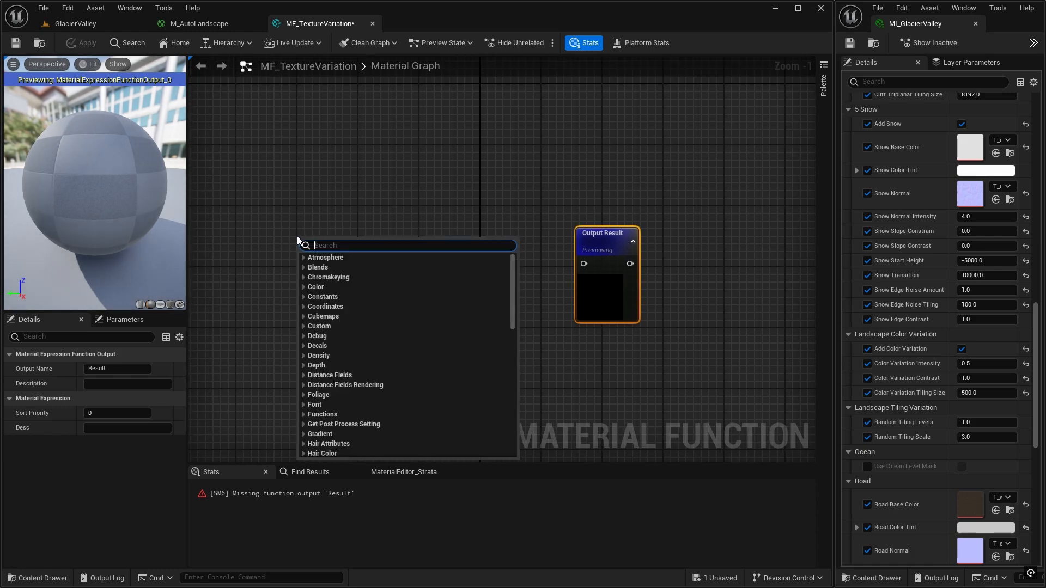
{"action": "type", "text": "input"}
{"action": "key", "text": "Return"}
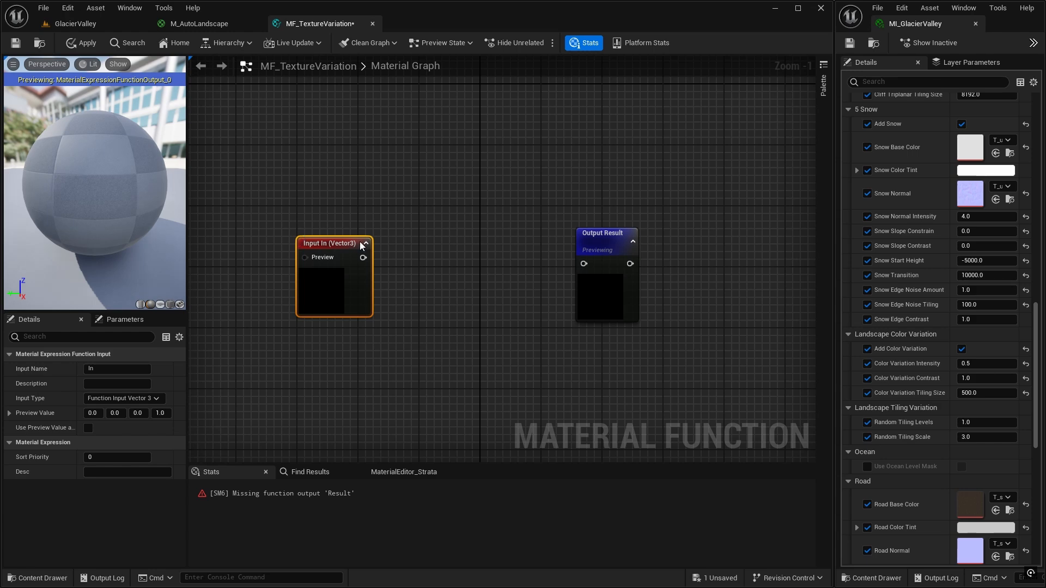
{"action": "left_click", "coordinate": [112, 369]}
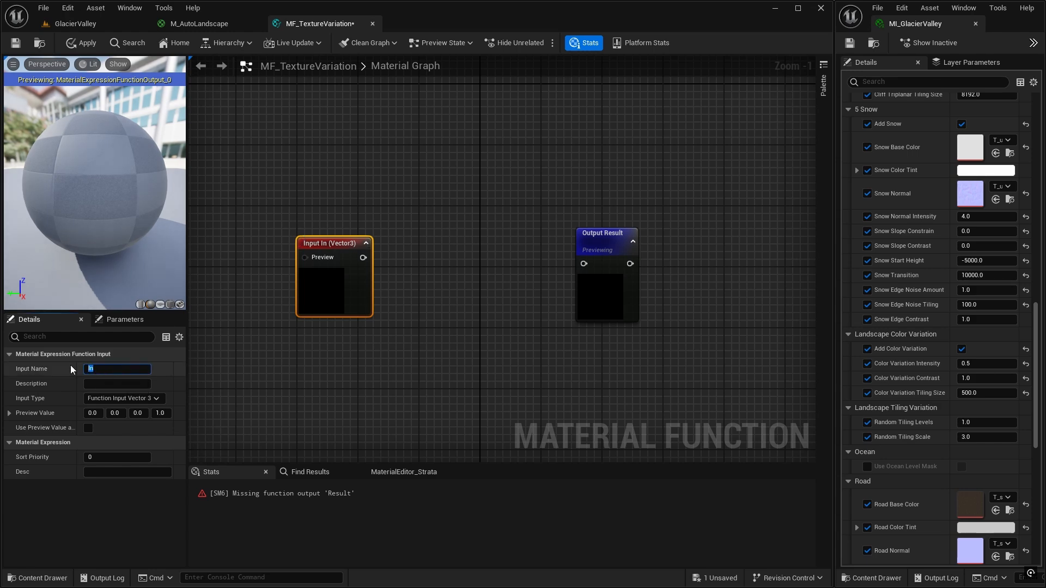
{"action": "type", "text": "First Material;"}
{"action": "key", "text": "Return"}
Set the First Material input's type to Function Input Material Attributes and collapse the node's preview
{"action": "left_click", "coordinate": [152, 398]}
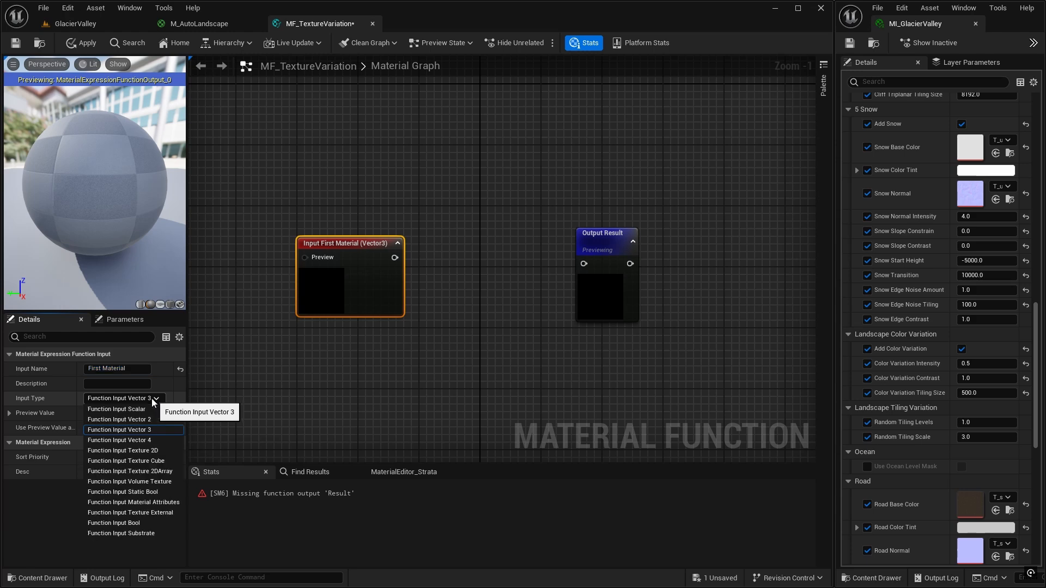
{"action": "left_click", "coordinate": [159, 502]}
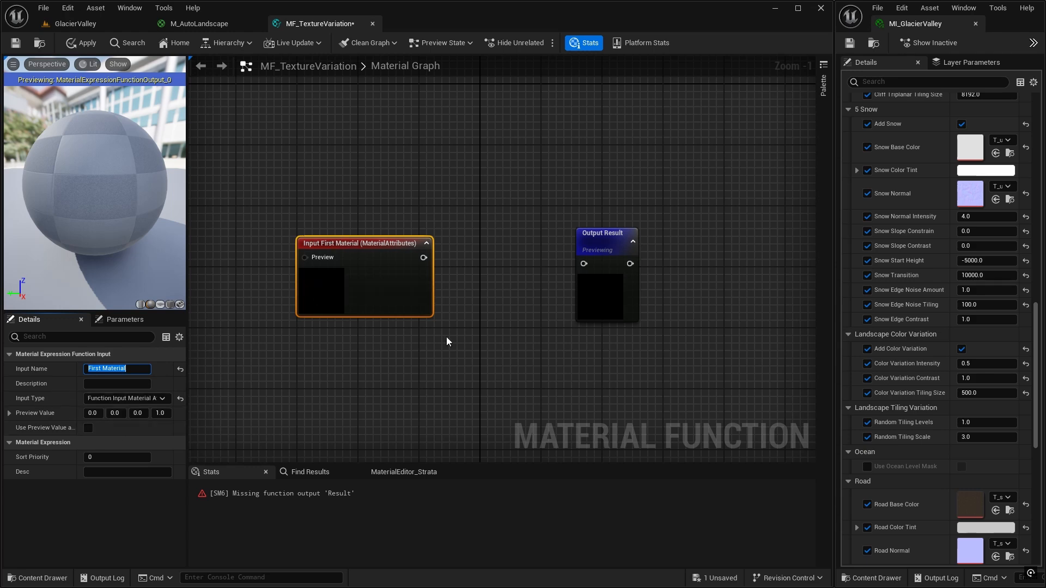
{"action": "left_click", "coordinate": [427, 243]}
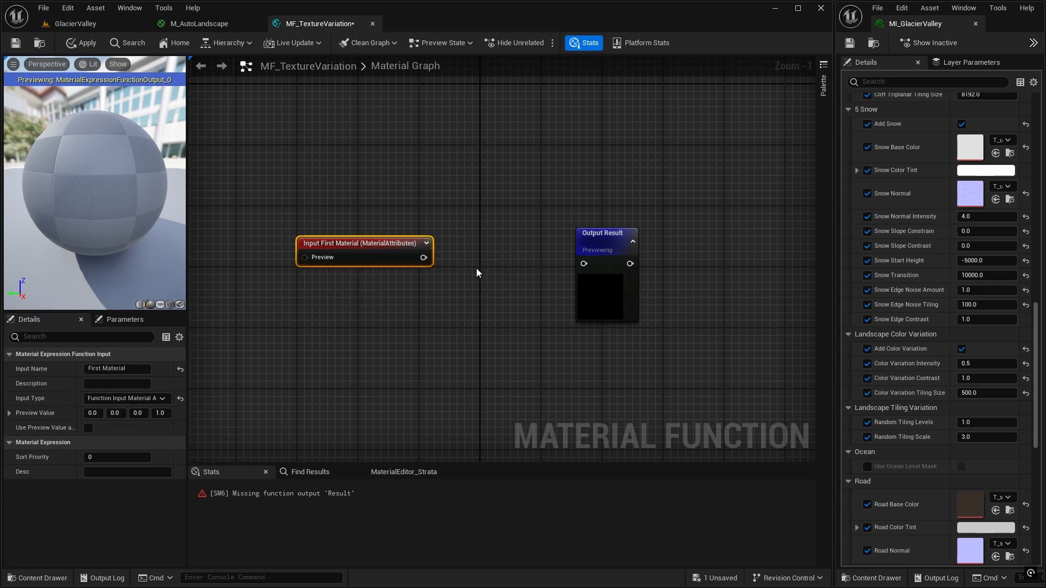
Duplicate the First Material input, place the copy below the original and name it Second Material
{"action": "right_click_drag", "start_coordinate": [476, 268], "coordinate": [414, 227]}
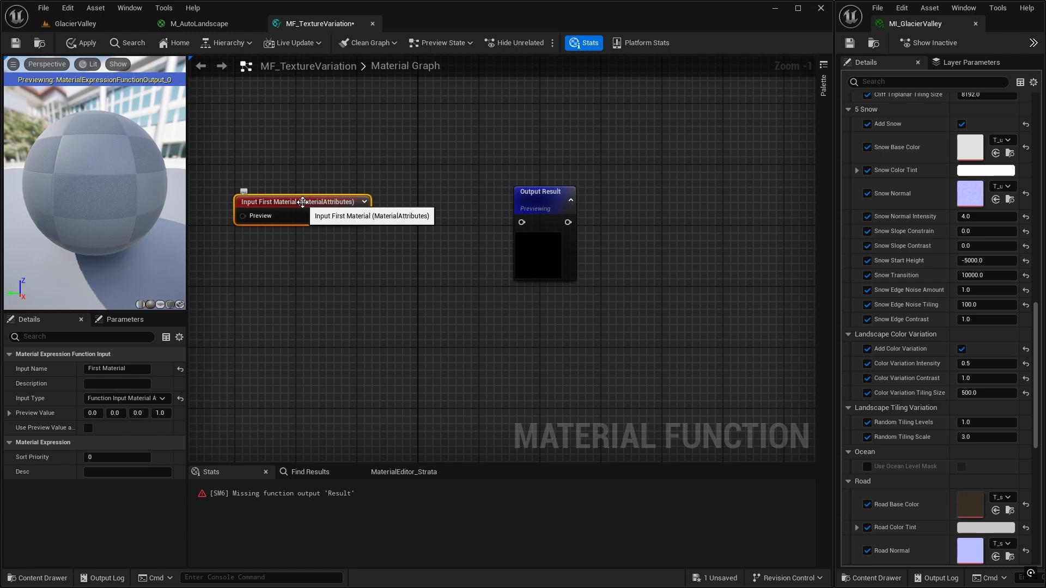
{"action": "key", "text": "ctrl+d"}
{"action": "left_click_drag", "start_coordinate": [339, 246], "coordinate": [337, 247]}
{"action": "left_click", "coordinate": [115, 369]}
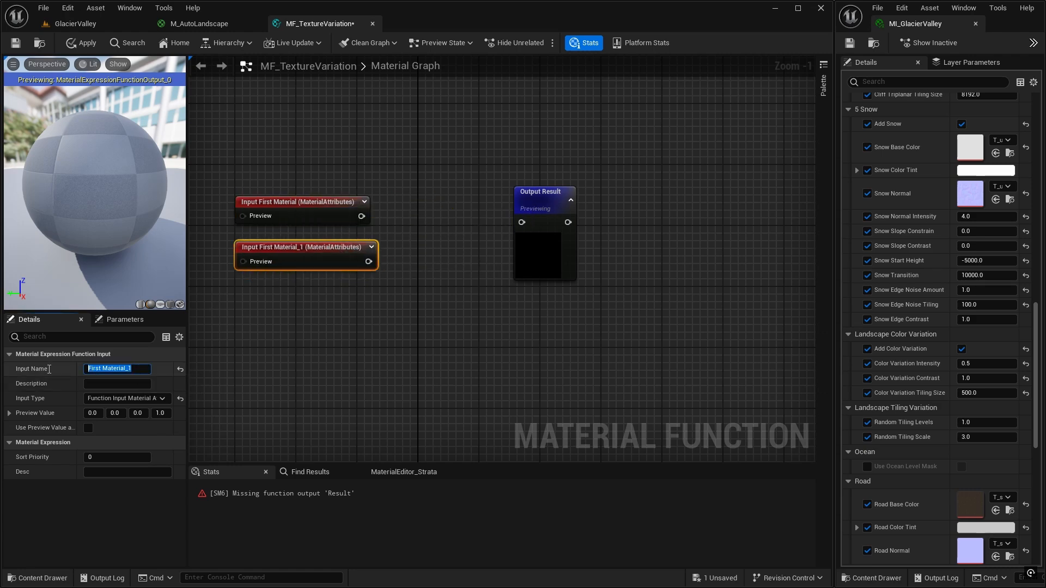
{"action": "type", "text": "Second Material"}
{"action": "key", "text": "Return"}
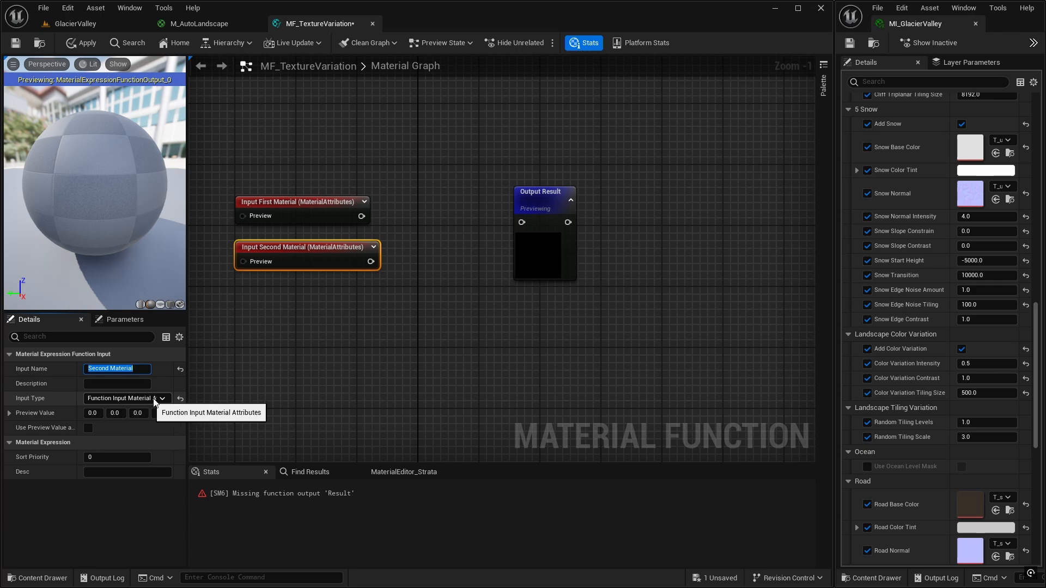
Rename the function's output from Result to Texture Variation Material
{"action": "right_click_drag", "start_coordinate": [371, 331], "coordinate": [386, 377]}
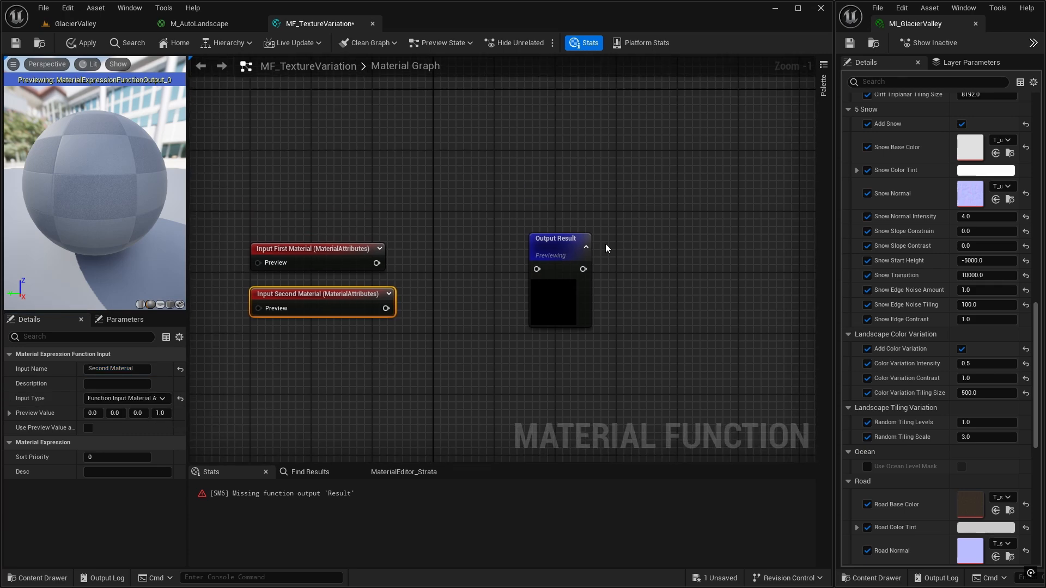
{"action": "left_click", "coordinate": [561, 240]}
{"action": "left_click", "coordinate": [117, 368]}
{"action": "type", "text": "Texture Variation Material"}
{"action": "key", "text": "Return"}
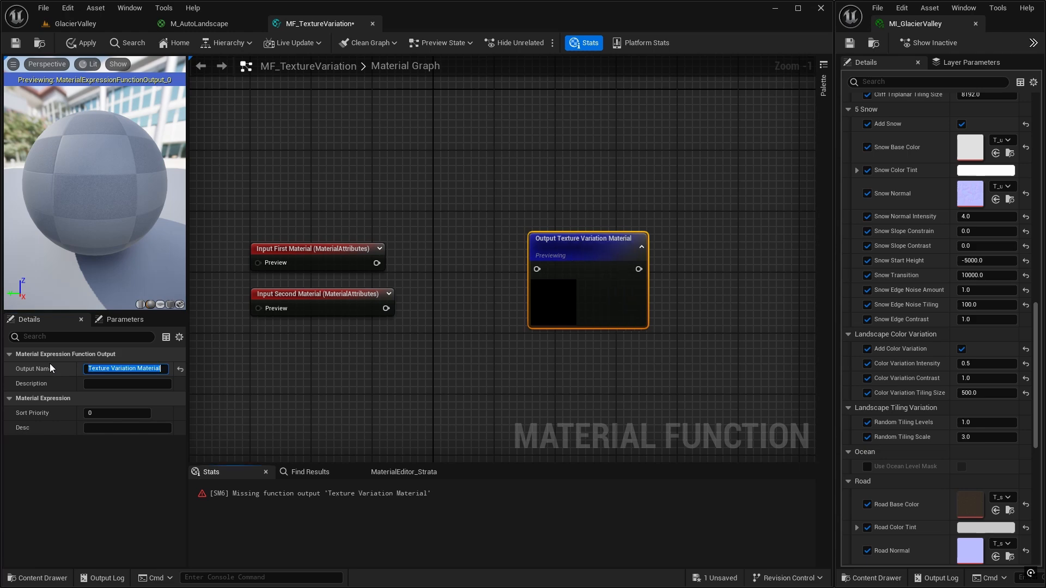
Add a LandscapeLayerCoords node in the empty graph area below and to the left of the material inputs
{"action": "right_click_drag", "start_coordinate": [469, 308], "coordinate": [588, 221]}
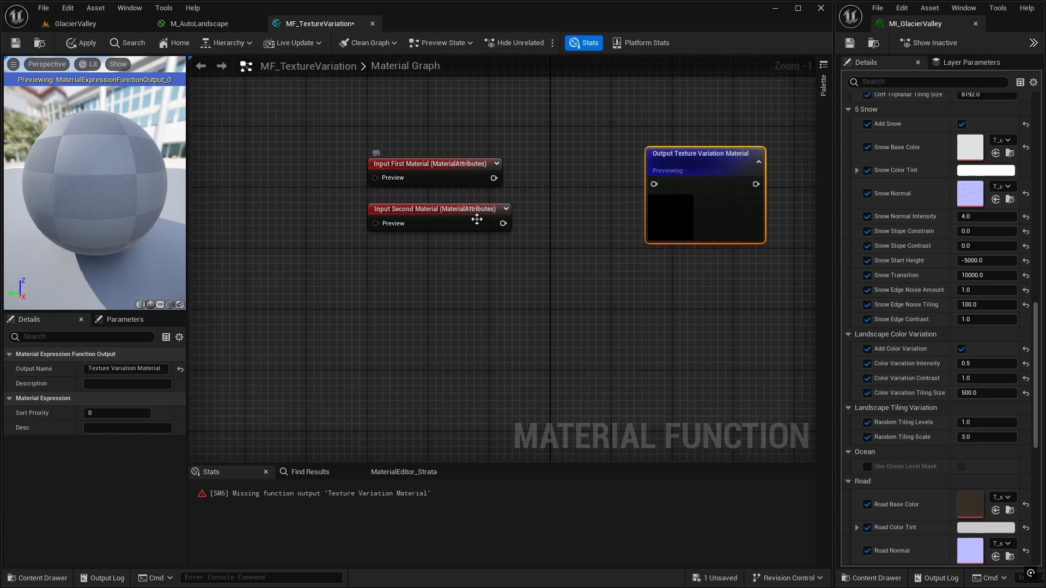
{"action": "right_click_drag", "start_coordinate": [546, 267], "coordinate": [623, 259]}
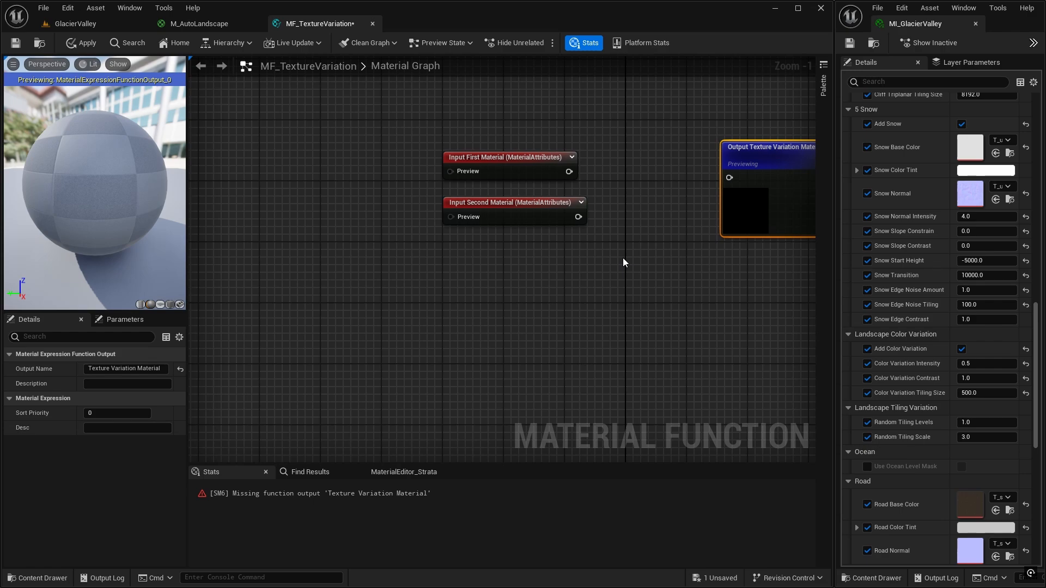
{"action": "right_click_drag", "start_coordinate": [623, 257], "coordinate": [668, 234]}
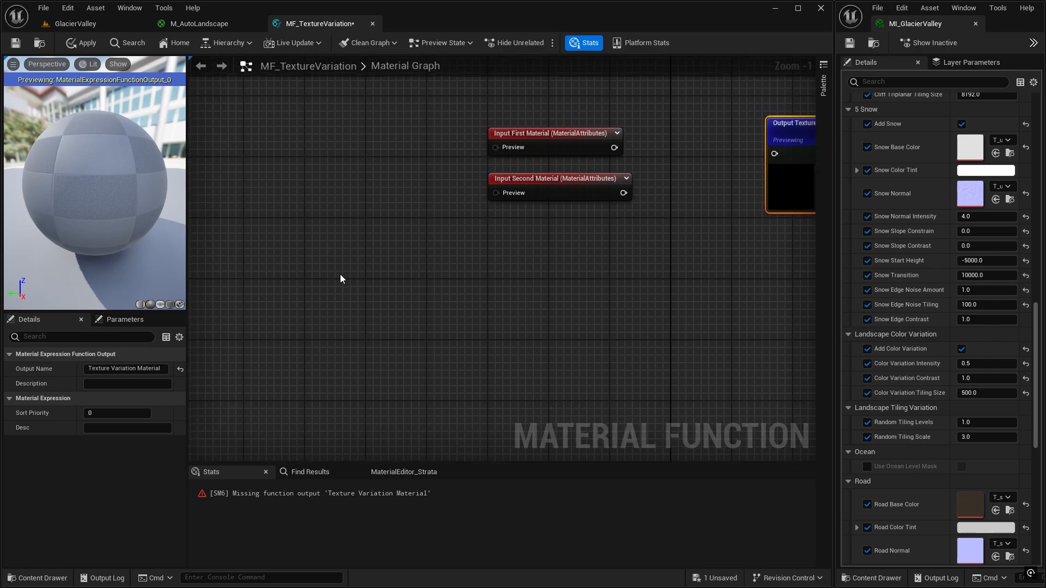
{"action": "right_click", "coordinate": [292, 277]}
{"action": "type", "text": "landscape"}
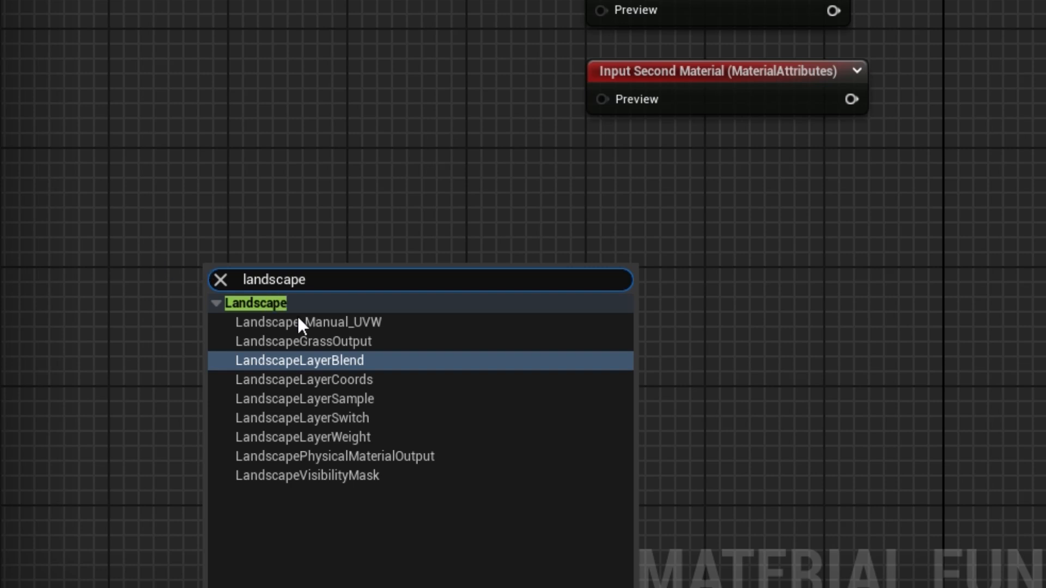
{"action": "left_click", "coordinate": [331, 380]}
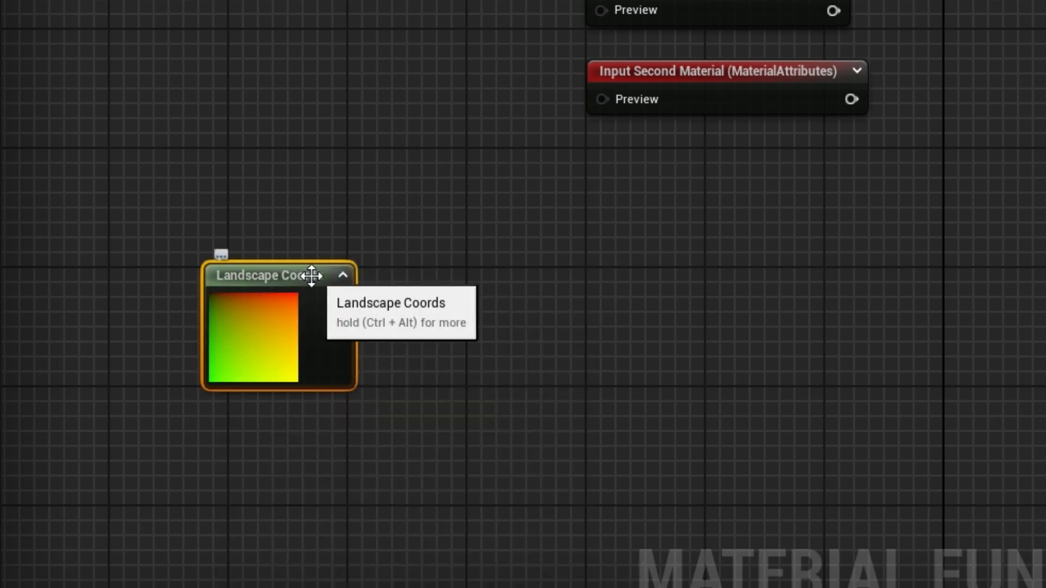
{"action": "left_click_drag", "start_coordinate": [294, 276], "coordinate": [185, 235]}
Connect the Landscape Coords output to input A of a new Divide node and align the Divide beside it
{"action": "left_click_drag", "start_coordinate": [228, 263], "coordinate": [303, 261]}
{"action": "type", "text": "divide"}
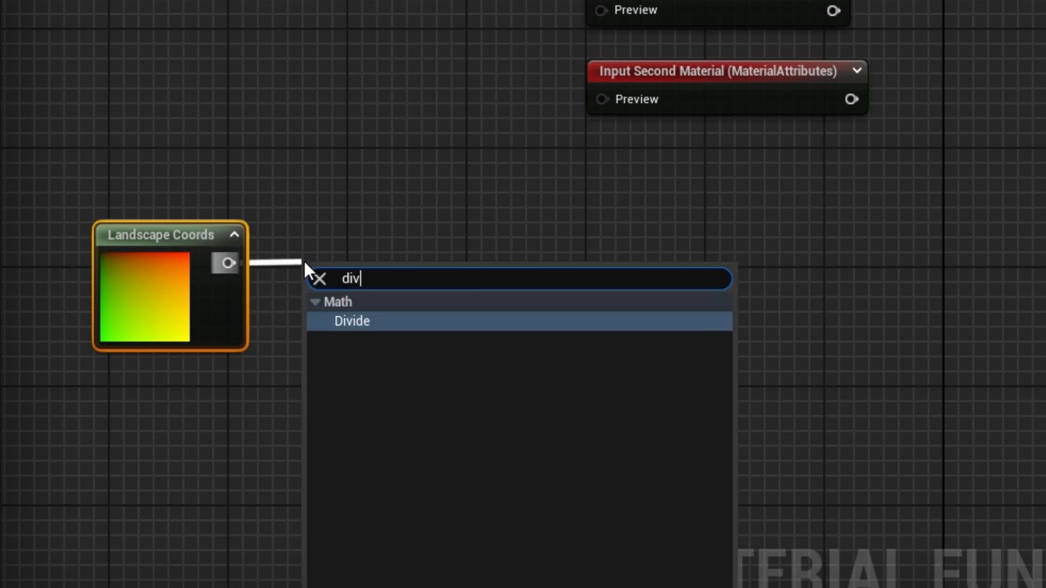
{"action": "left_click", "coordinate": [390, 322]}
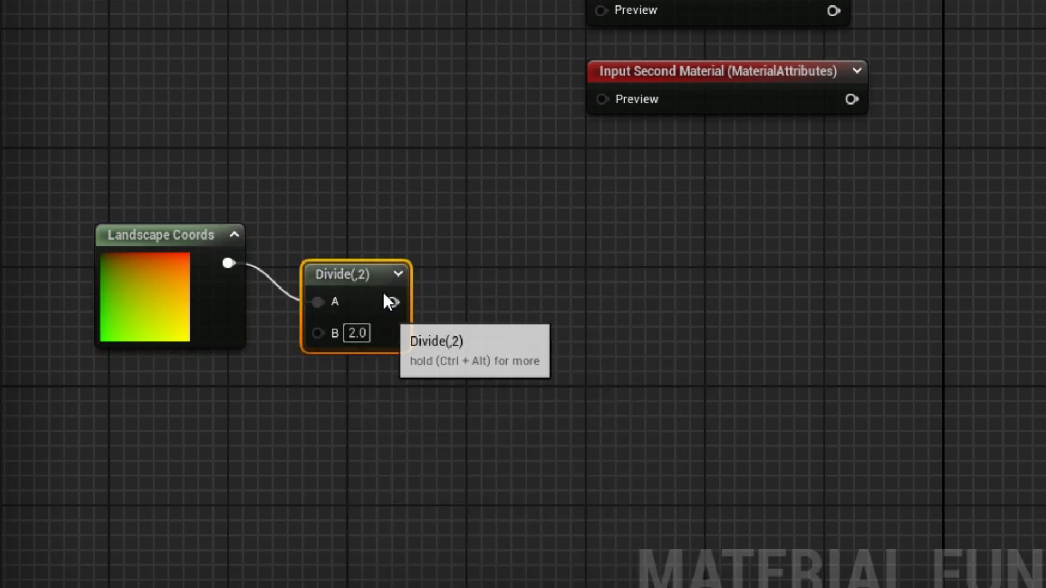
{"action": "left_click_drag", "start_coordinate": [354, 272], "coordinate": [384, 236]}
Add a scalar parameter below the Landscape Coords node and name it Texture Variation Tiling Size
{"action": "right_click_drag", "start_coordinate": [348, 376], "coordinate": [341, 277]}
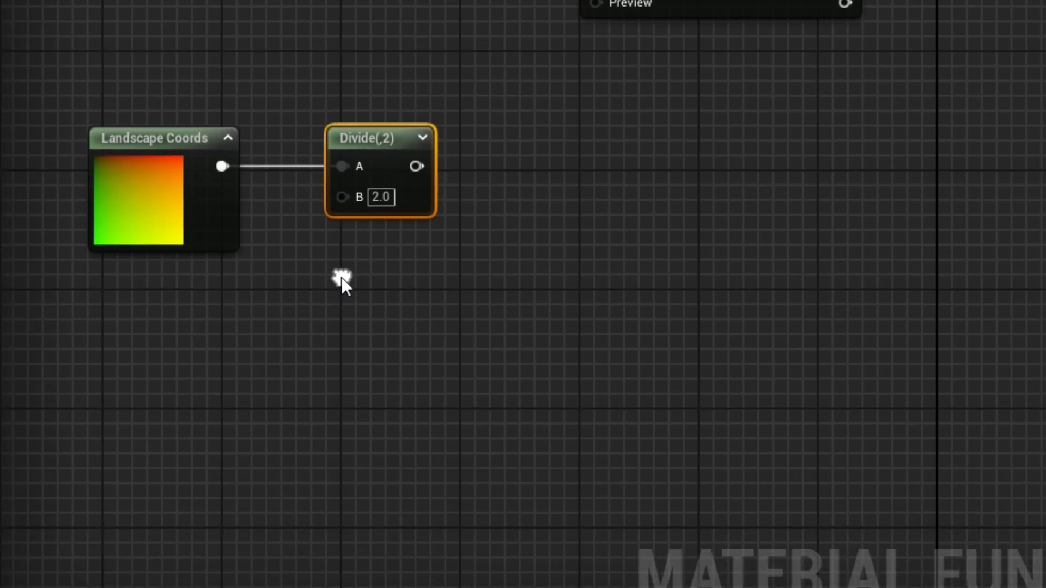
{"action": "right_click", "coordinate": [155, 323]}
{"action": "left_click", "coordinate": [158, 309]}
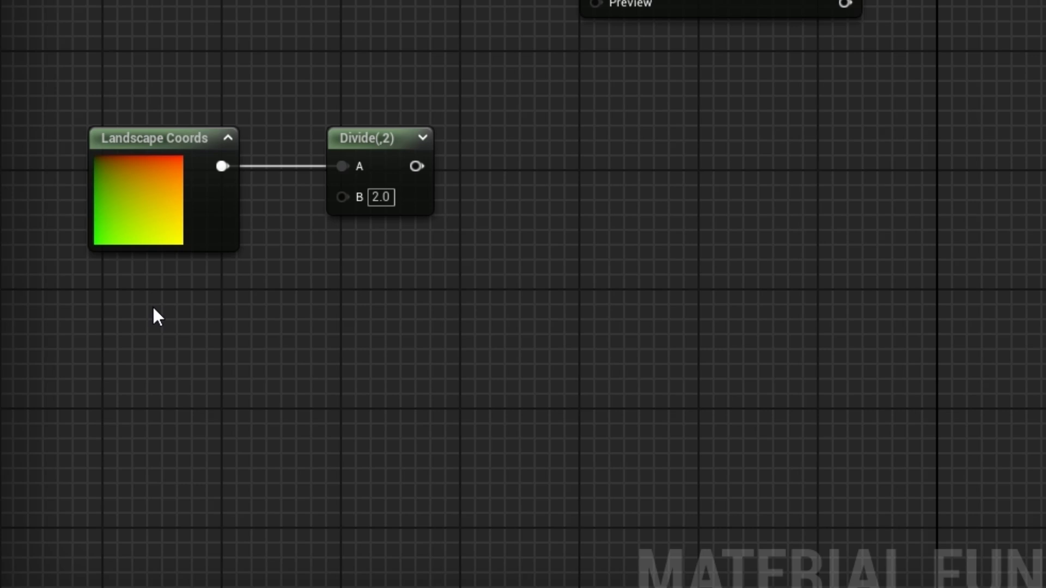
{"action": "key", "text": "s"}
{"action": "left_click", "coordinate": [153, 308]}
{"action": "type", "text": "ssss"}
{"action": "left_click_drag", "start_coordinate": [204, 321], "coordinate": [86, 321]}
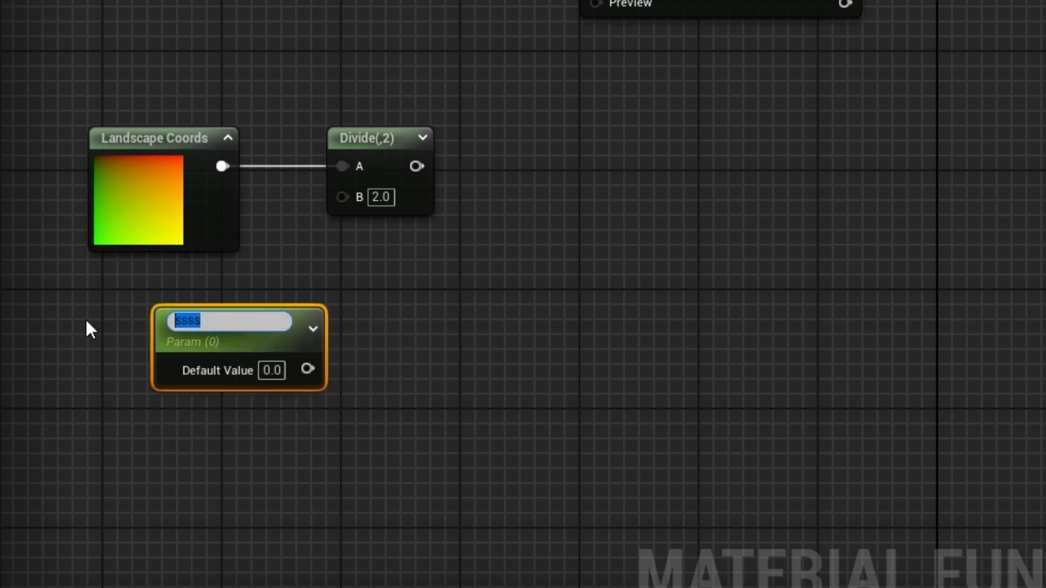
{"action": "type", "text": "Texture Variation Tiling Size"}
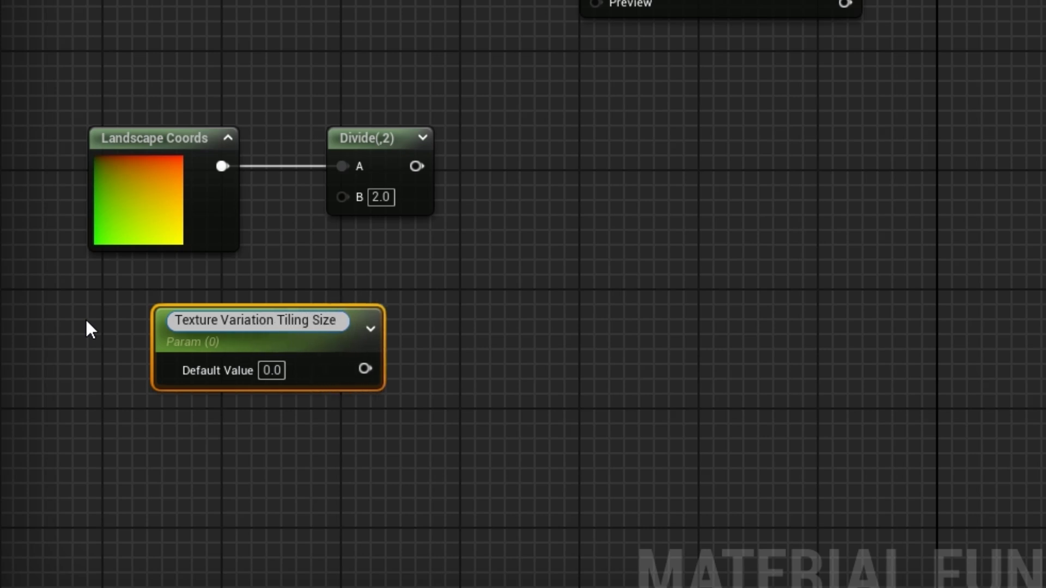
{"action": "key", "text": "Return"}
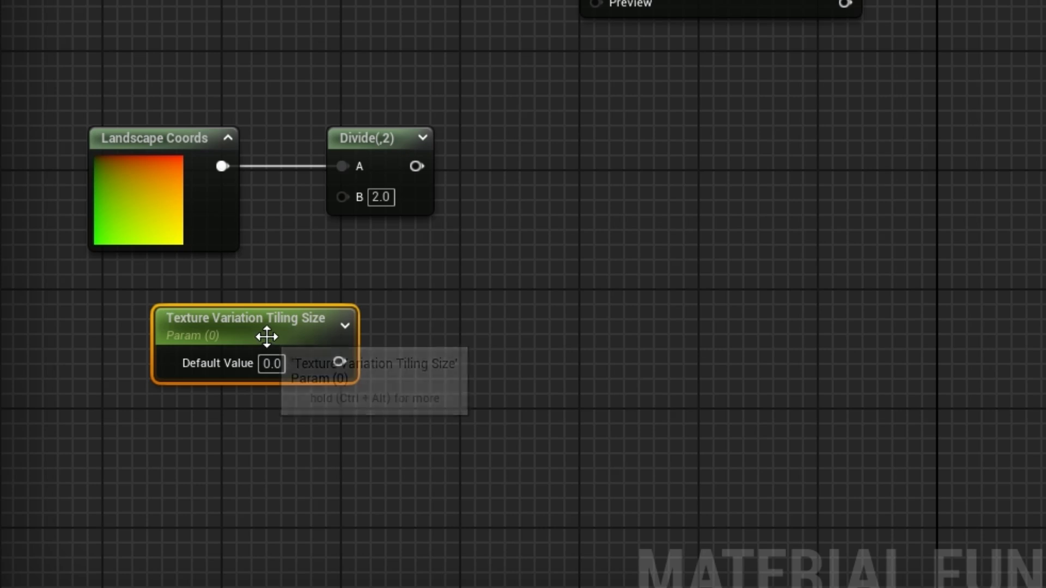
Set the Texture Variation Tiling Size default value to 577 and connect the parameter to the Divide's B input
{"action": "left_click", "coordinate": [275, 363]}
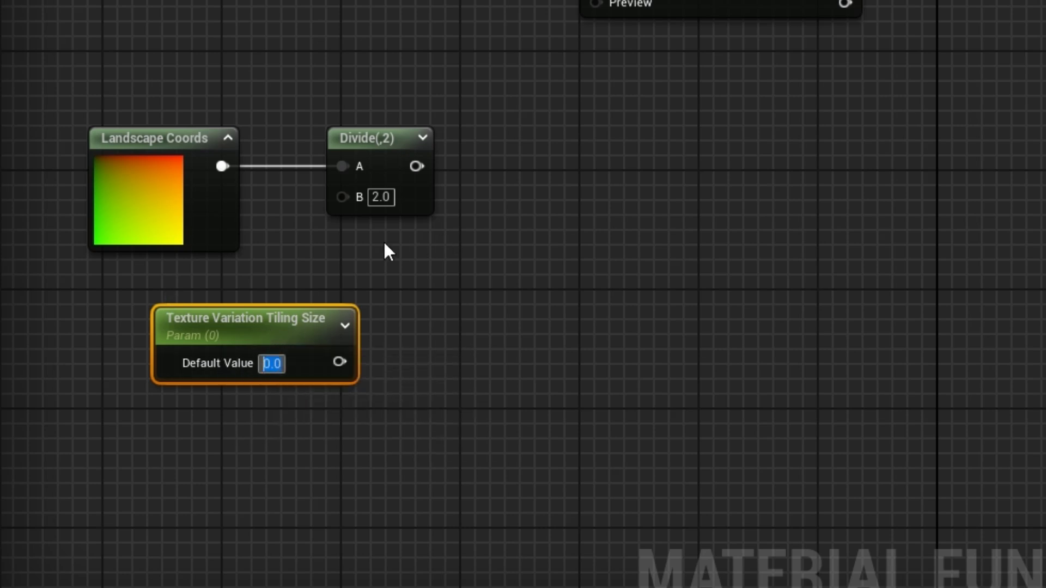
{"action": "type", "text": "577"}
{"action": "key", "text": "Return"}
{"action": "left_click_drag", "start_coordinate": [270, 314], "coordinate": [200, 299]}
{"action": "left_click_drag", "start_coordinate": [275, 347], "coordinate": [342, 196]}
Feed the Divide result into the UVs of a new TextureSample node and set its sampler source to Shared: Wrap
{"action": "right_click_drag", "start_coordinate": [430, 312], "coordinate": [373, 407]}
{"action": "left_click_drag", "start_coordinate": [319, 279], "coordinate": [407, 282]}
{"action": "type", "text": "texture"}
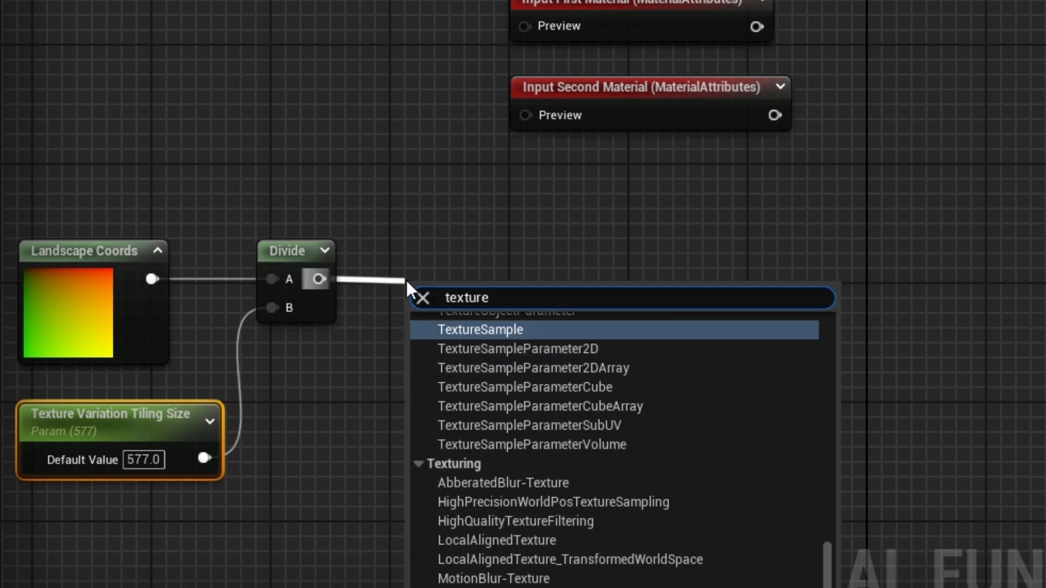
{"action": "left_click", "coordinate": [489, 330]}
{"action": "left_click_drag", "start_coordinate": [492, 297], "coordinate": [495, 251]}
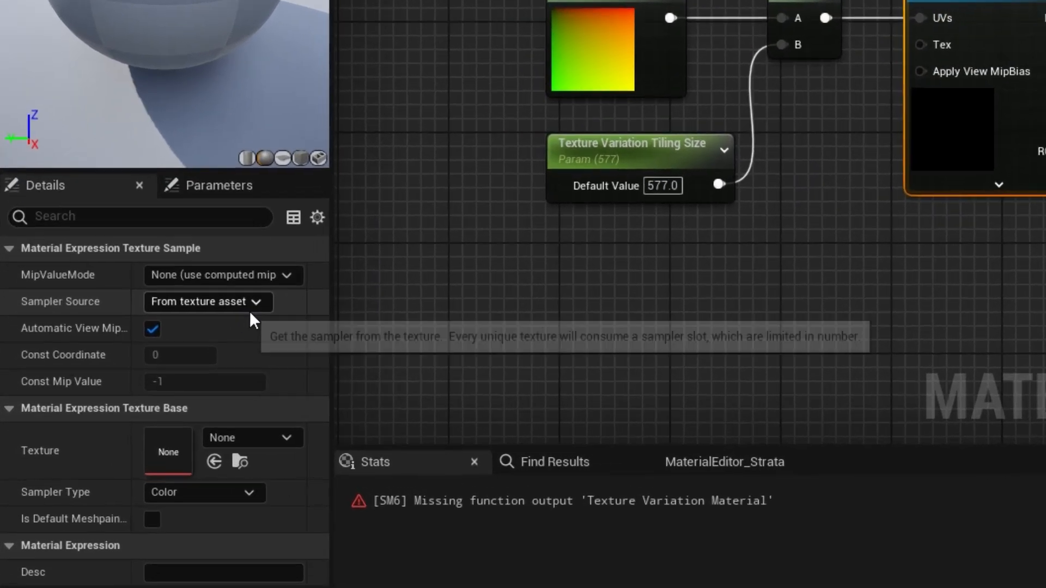
{"action": "left_click", "coordinate": [145, 384]}
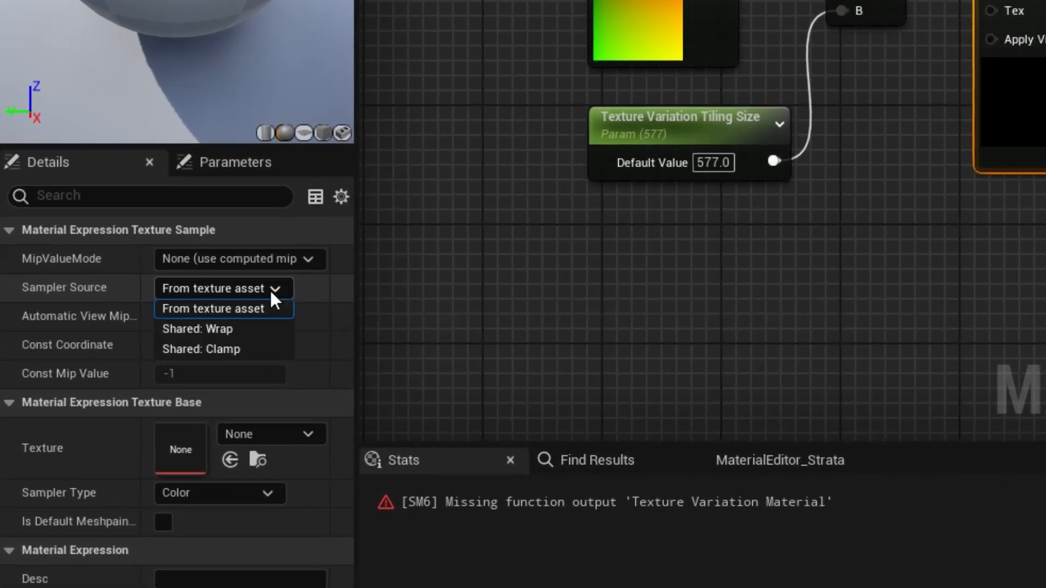
{"action": "left_click", "coordinate": [220, 329]}
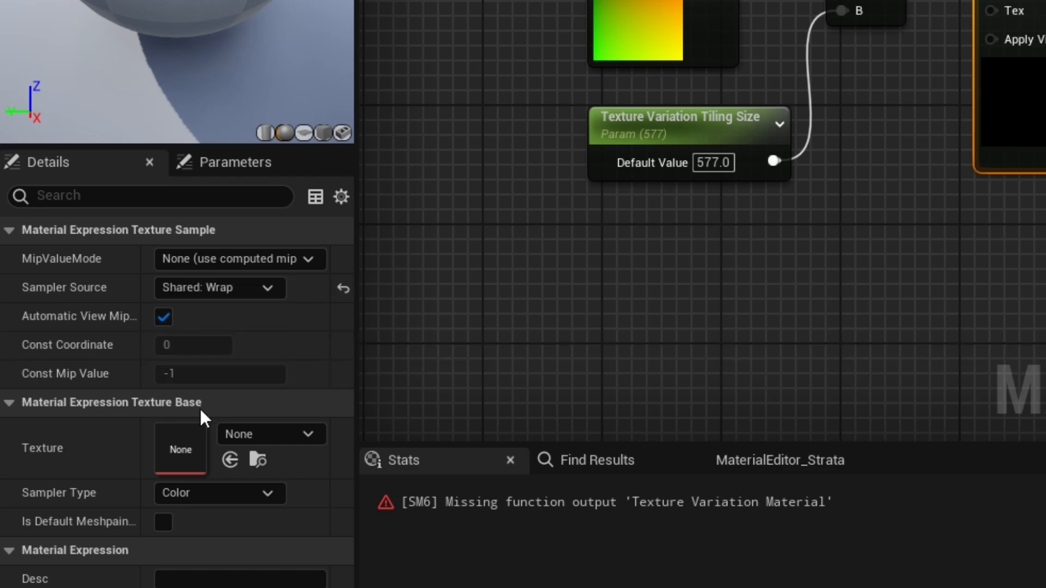
Assign the T_LandscapeNoise texture to the Texture Sample node
{"action": "left_click", "coordinate": [305, 435]}
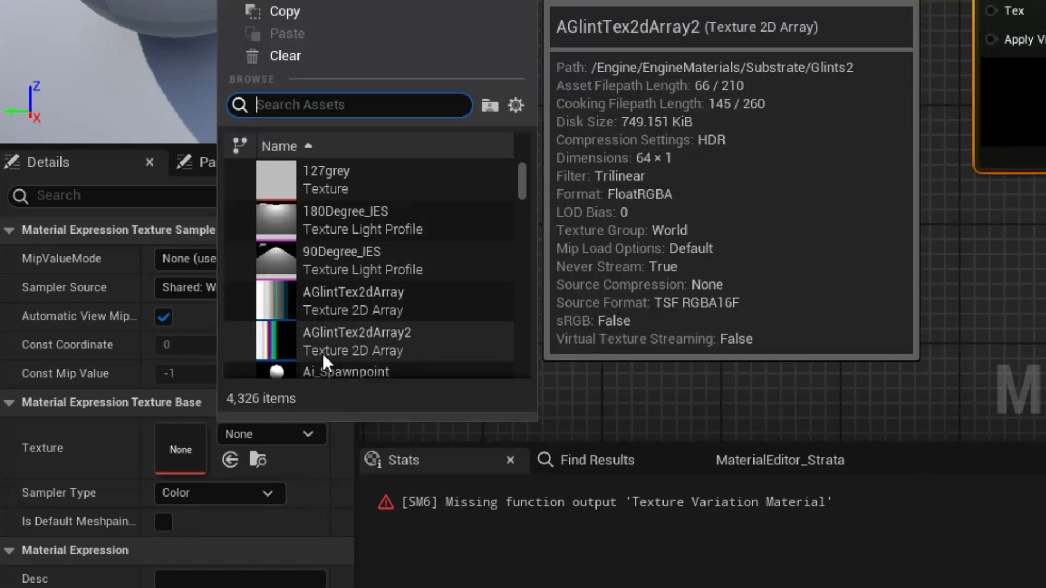
{"action": "type", "text": "landscape"}
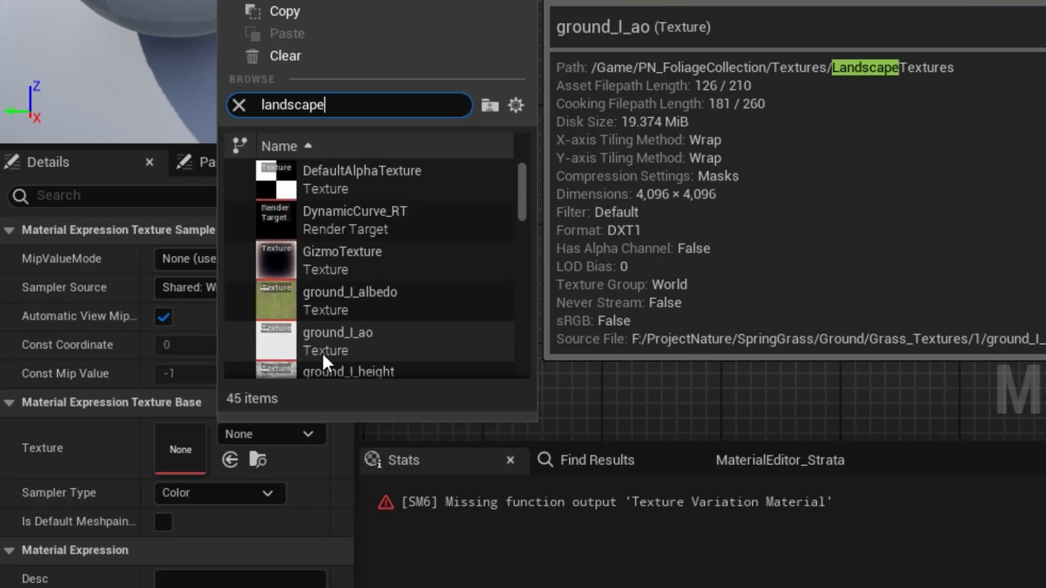
{"action": "type", "text": "noi"}
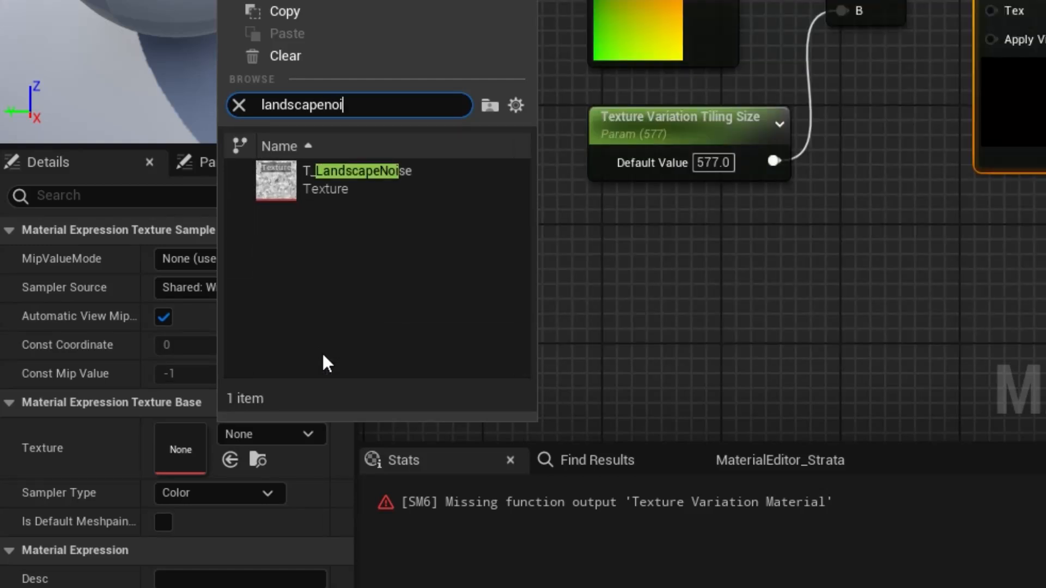
{"action": "left_click", "coordinate": [364, 177]}
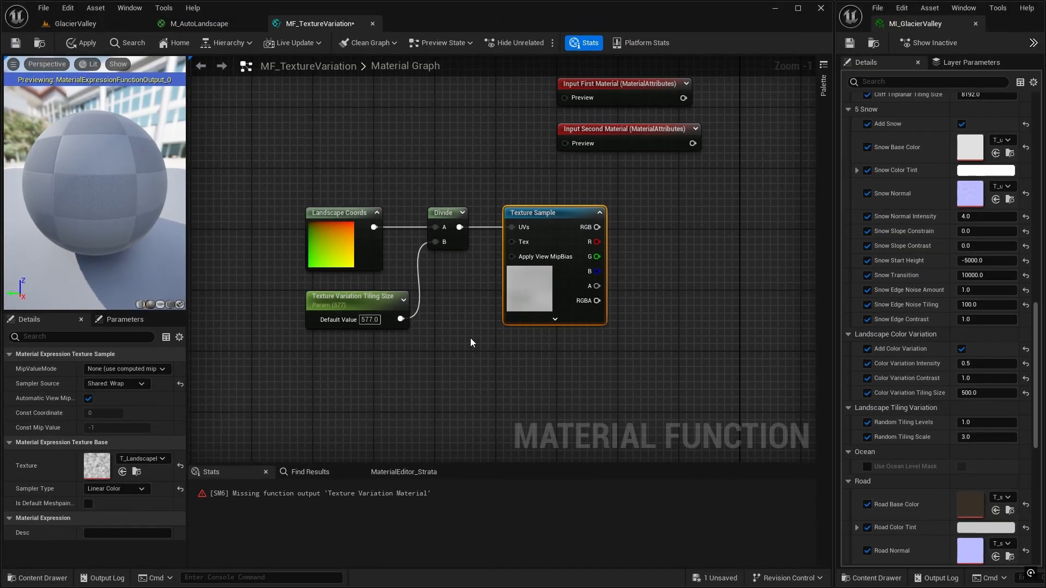
Feed the Texture Sample's RGB output into a new CheapContrast node and align it beside the sample
{"action": "right_click_drag", "start_coordinate": [474, 334], "coordinate": [397, 322]}
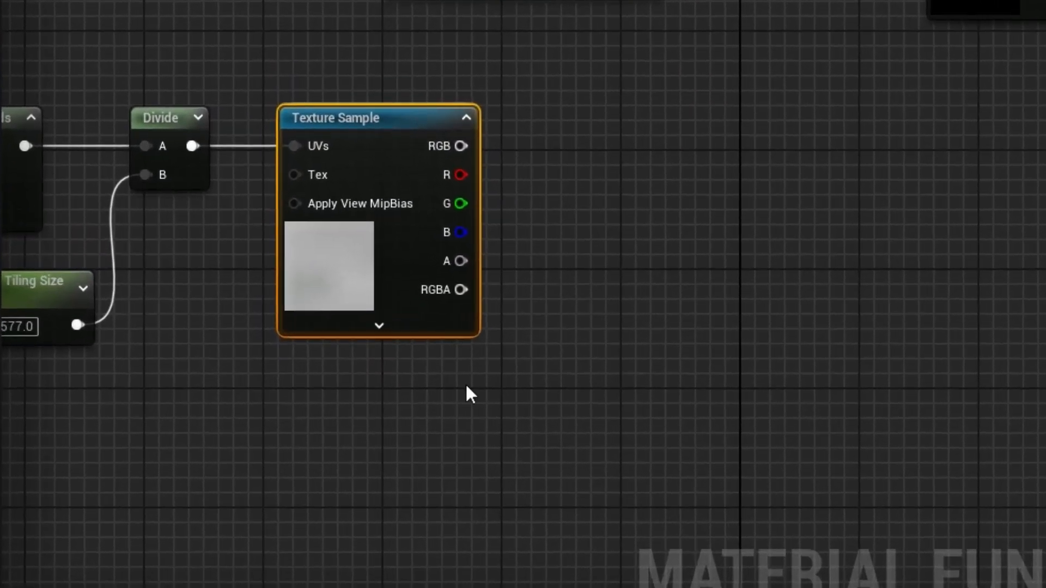
{"action": "right_click_drag", "start_coordinate": [564, 344], "coordinate": [534, 389]}
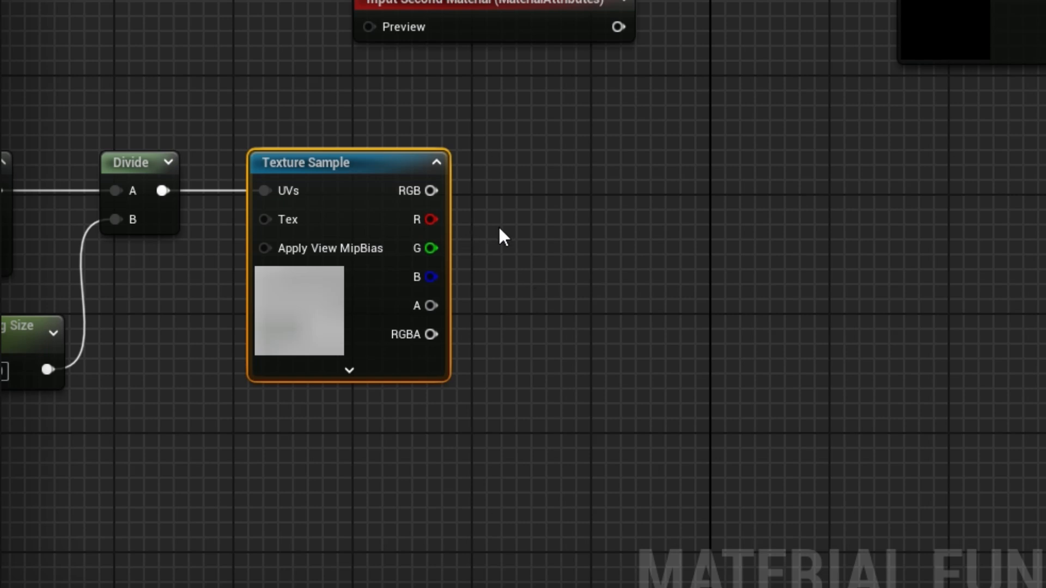
{"action": "left_click_drag", "start_coordinate": [431, 191], "coordinate": [519, 194]}
{"action": "type", "text": "c"}
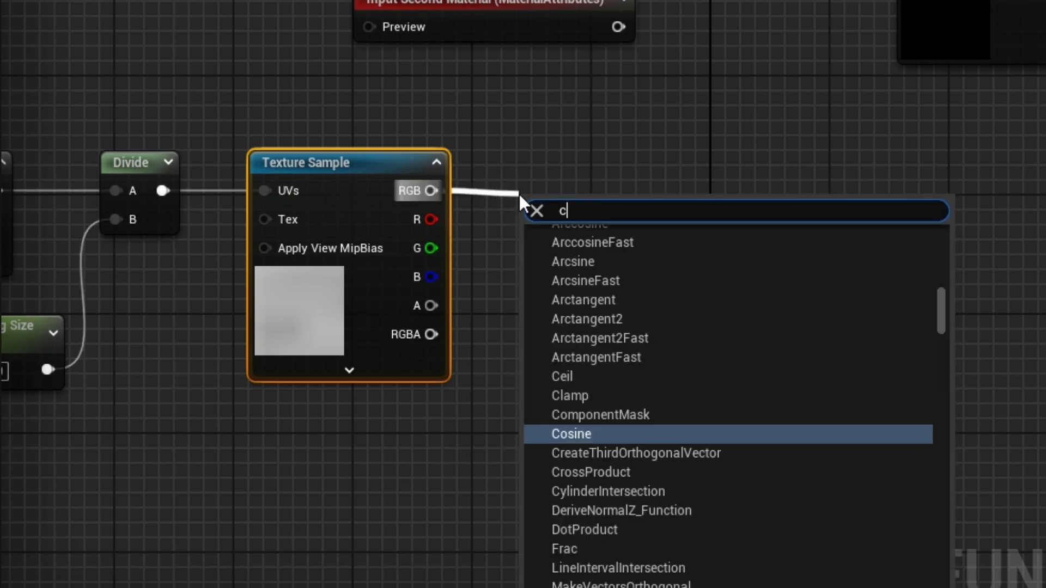
{"action": "type", "text": "heap"}
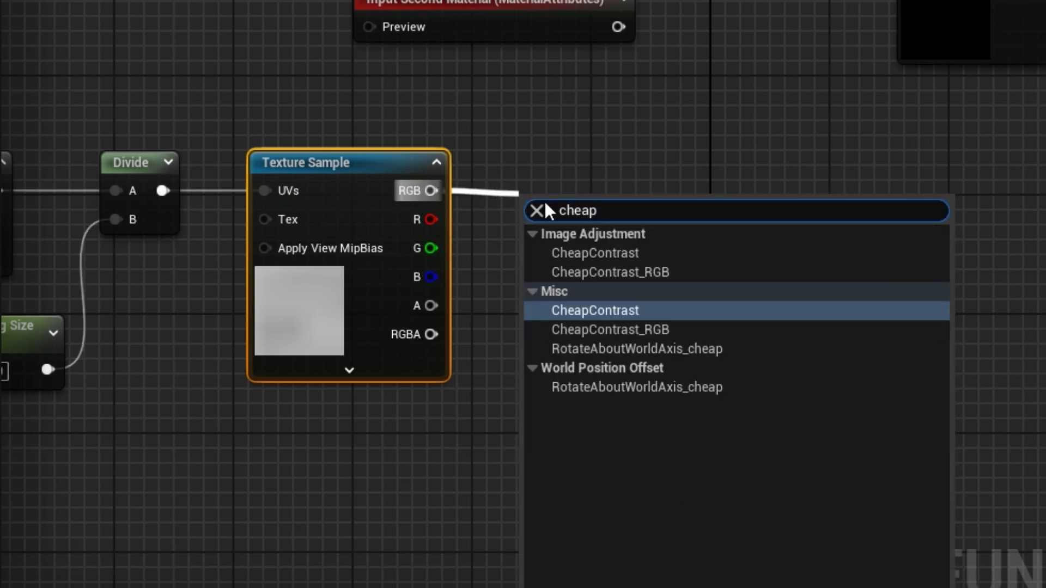
{"action": "left_click", "coordinate": [600, 254]}
{"action": "left_click_drag", "start_coordinate": [613, 207], "coordinate": [624, 164]}
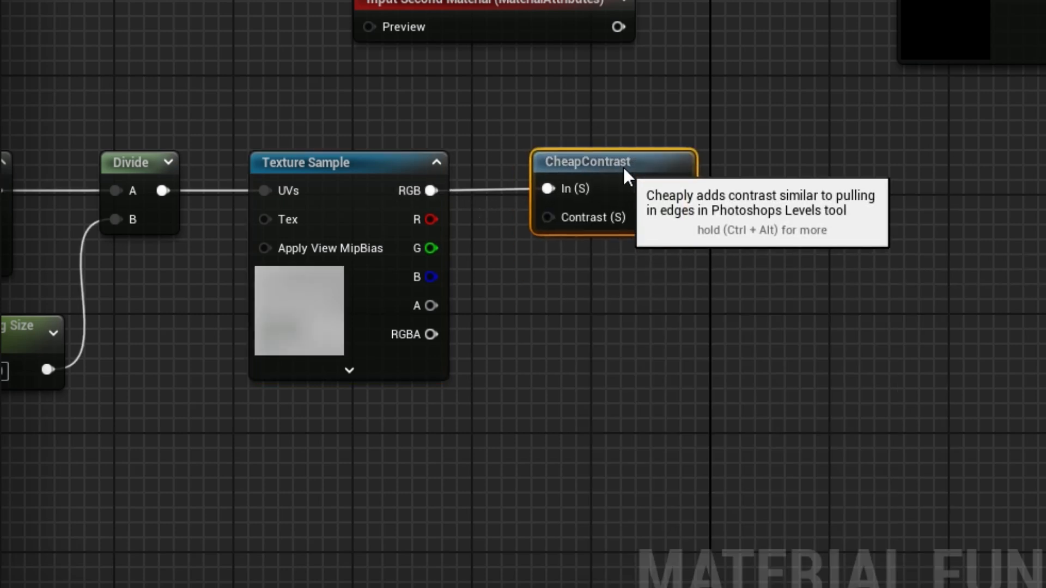
Duplicate the Texture Variation Tiling Size parameter below the Texture Sample and rename the copy Texture Variation Contrast
{"action": "right_click_drag", "start_coordinate": [558, 373], "coordinate": [729, 295]}
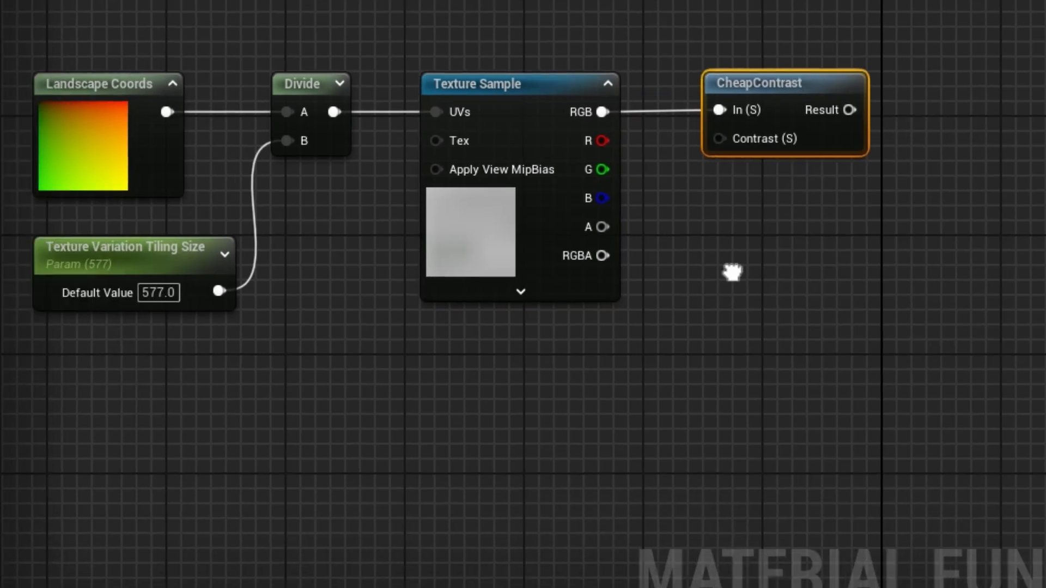
{"action": "left_click", "coordinate": [131, 258]}
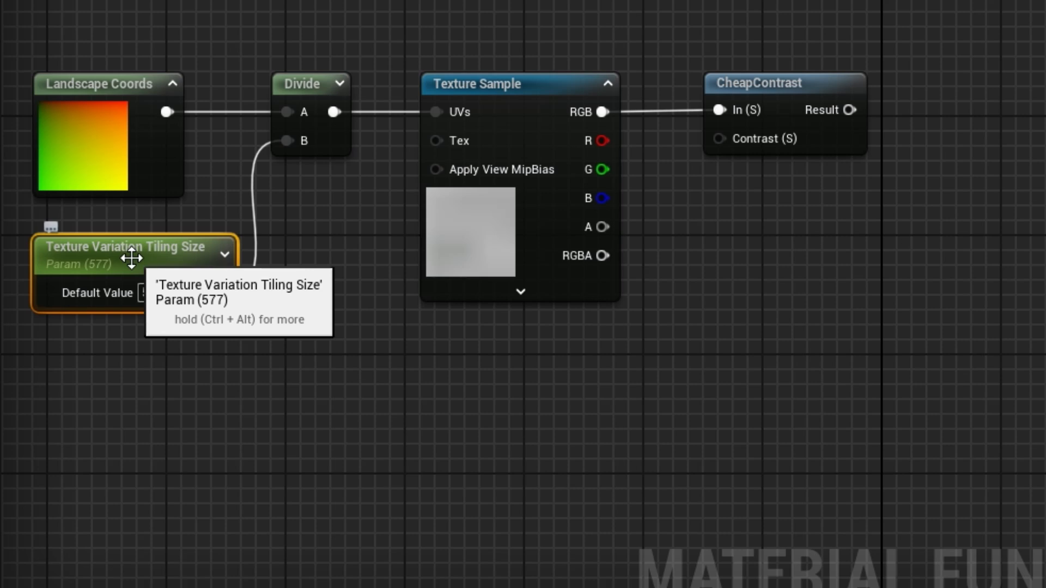
{"action": "key", "text": "ctrl+w"}
{"action": "left_click_drag", "start_coordinate": [238, 269], "coordinate": [543, 345]}
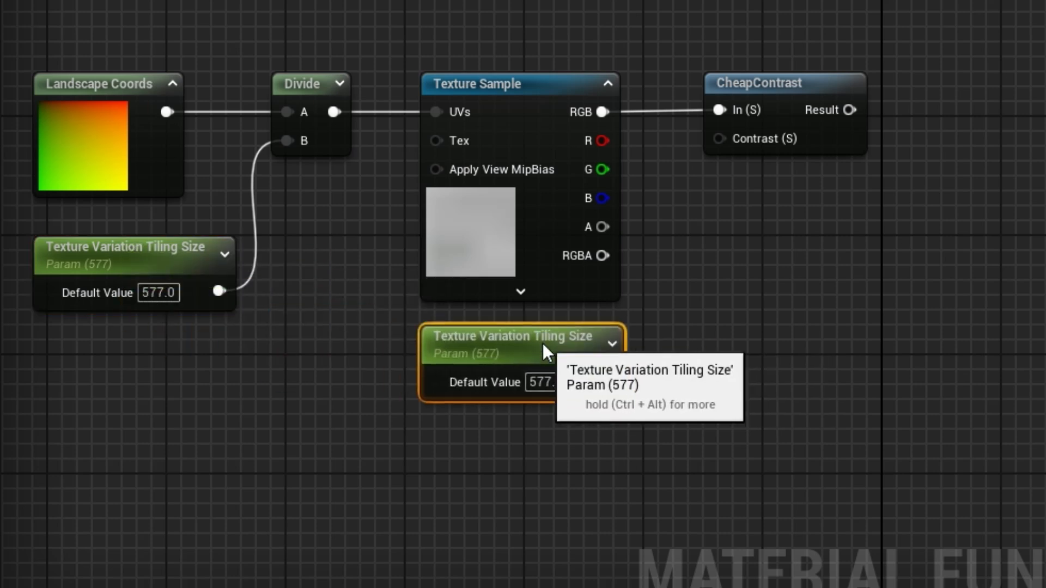
{"action": "double_click", "coordinate": [563, 340]}
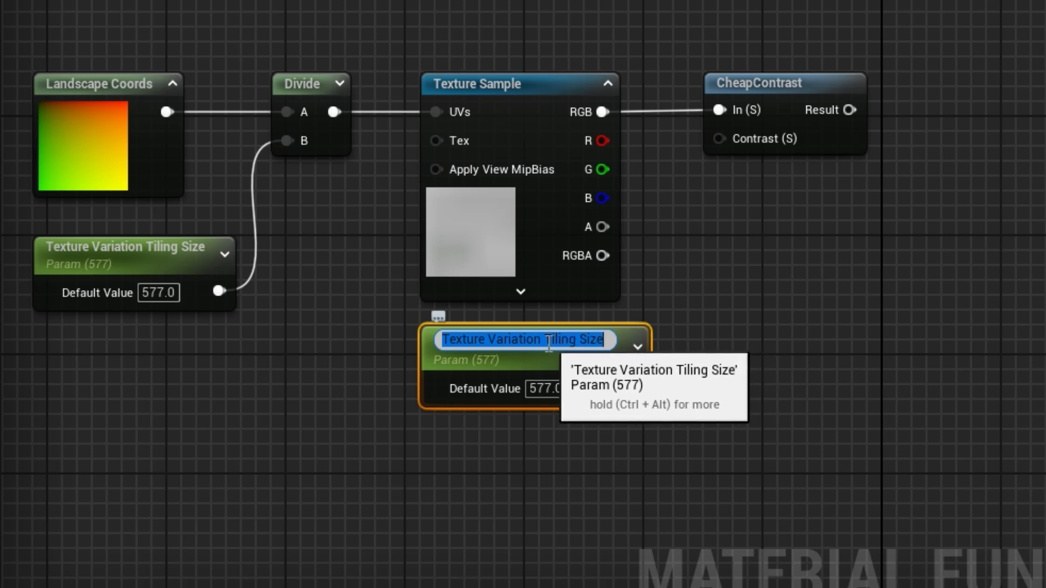
{"action": "left_click_drag", "start_coordinate": [548, 343], "coordinate": [632, 339]}
{"action": "type", "text": "Contrast"}
{"action": "key", "text": "Return"}
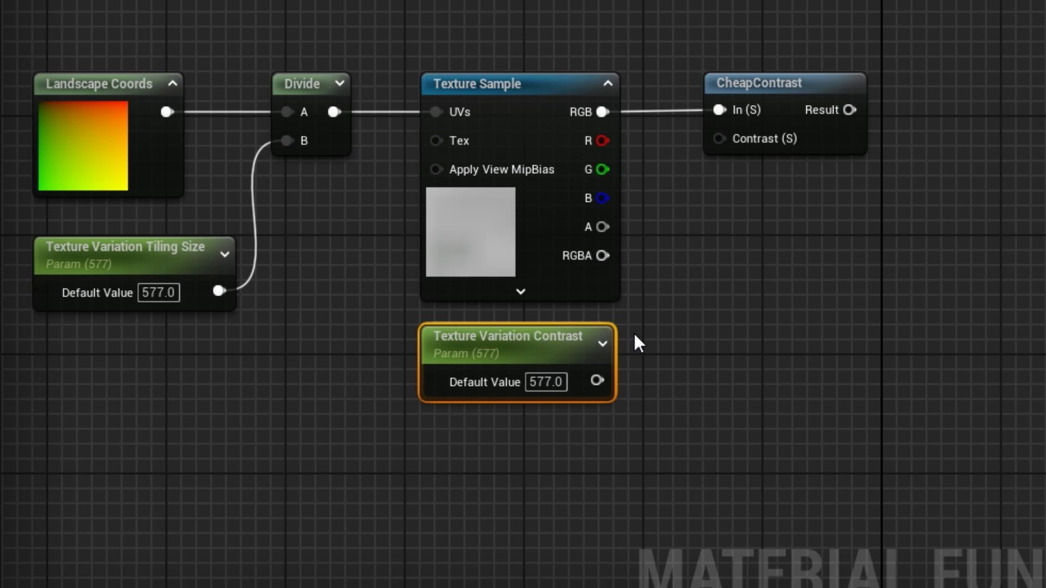
Set the Texture Variation Contrast default value to 1 and connect the parameter to CheapContrast's Contrast input
{"action": "left_click", "coordinate": [545, 381]}
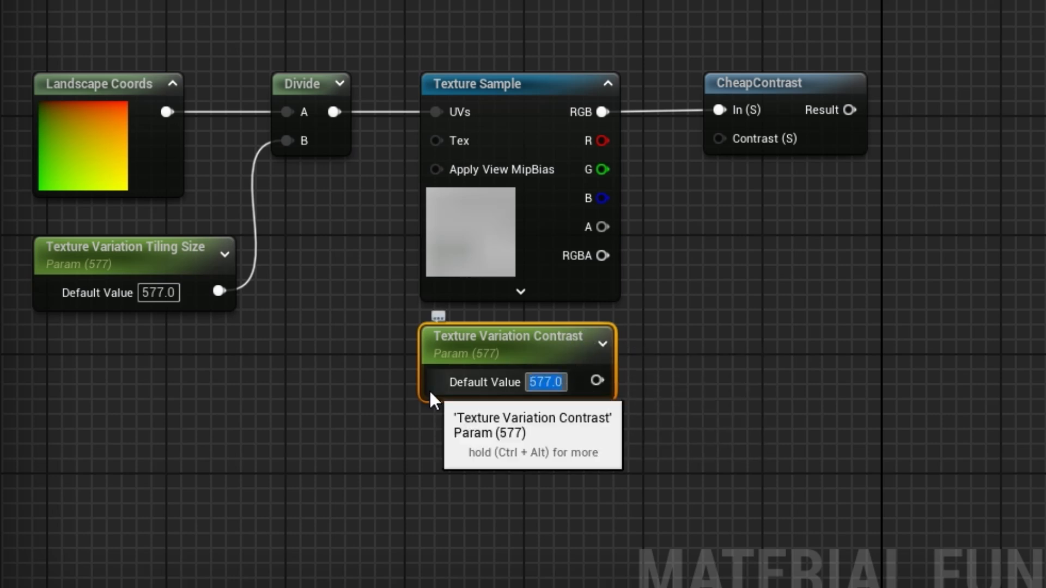
{"action": "type", "text": "1"}
{"action": "key", "text": "Return"}
{"action": "left_click_drag", "start_coordinate": [597, 380], "coordinate": [718, 139]}
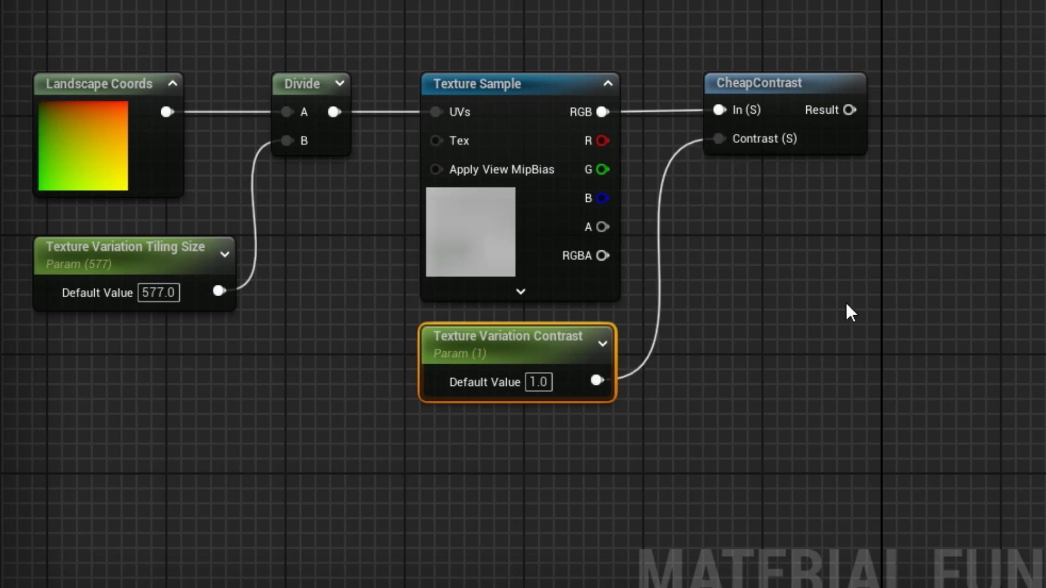
Connect the CheapContrast result to input A of a new Multiply node and align the Multiply beside it
{"action": "right_click_drag", "start_coordinate": [847, 308], "coordinate": [689, 455]}
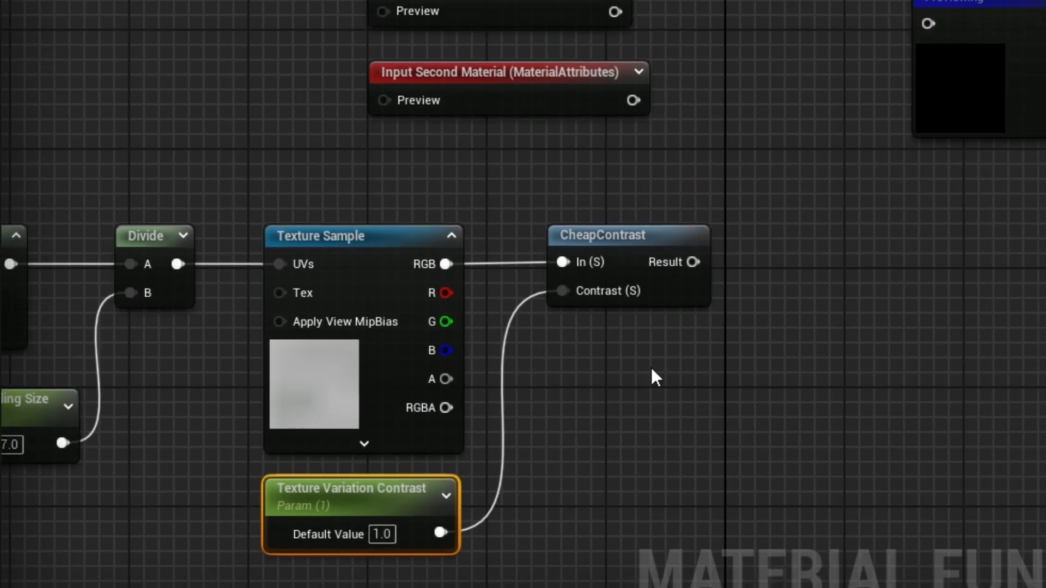
{"action": "right_click_drag", "start_coordinate": [648, 380], "coordinate": [580, 383]}
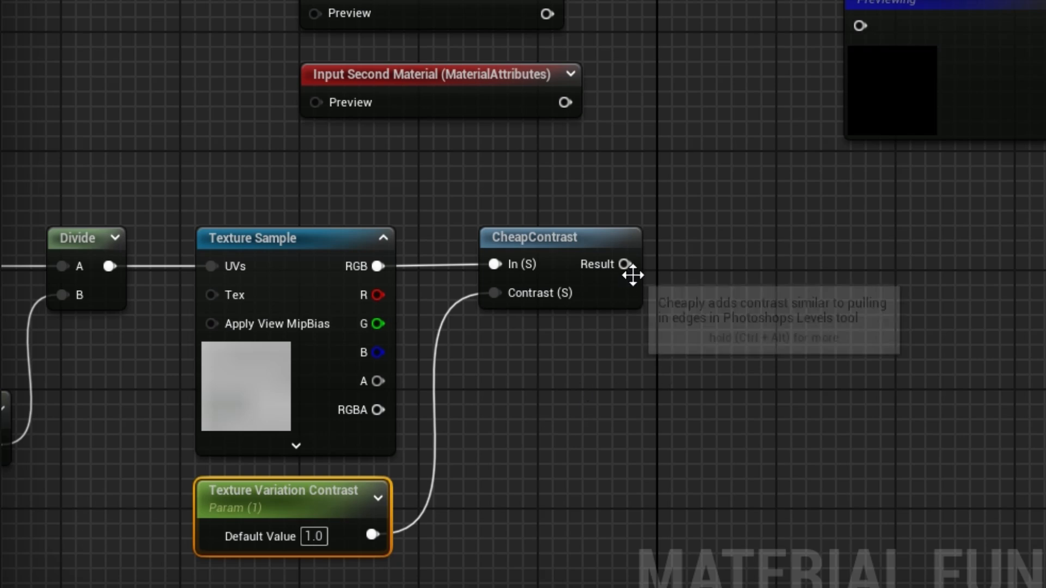
{"action": "left_click_drag", "start_coordinate": [625, 264], "coordinate": [741, 263]}
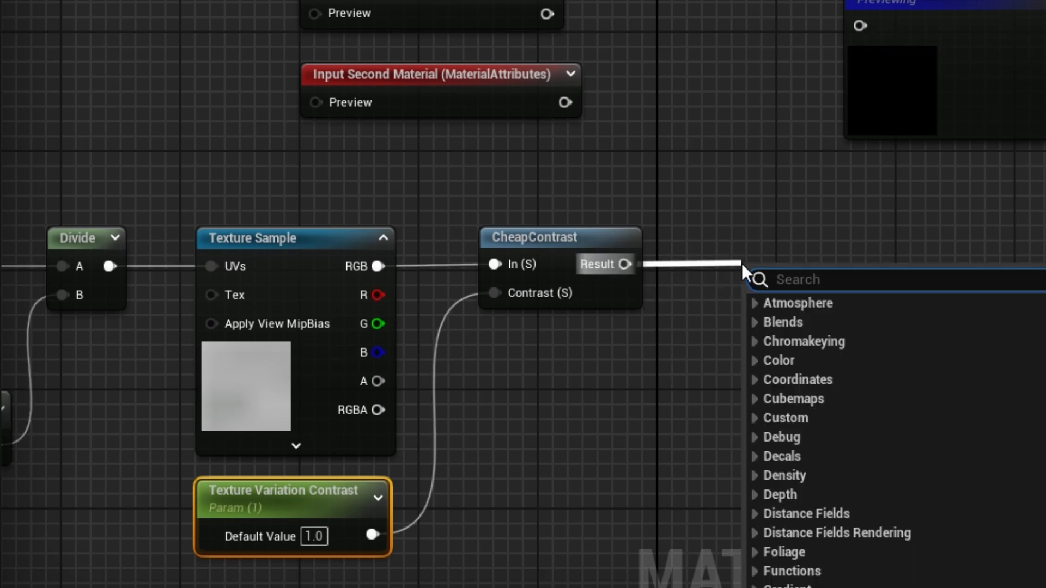
{"action": "type", "text": "mult"}
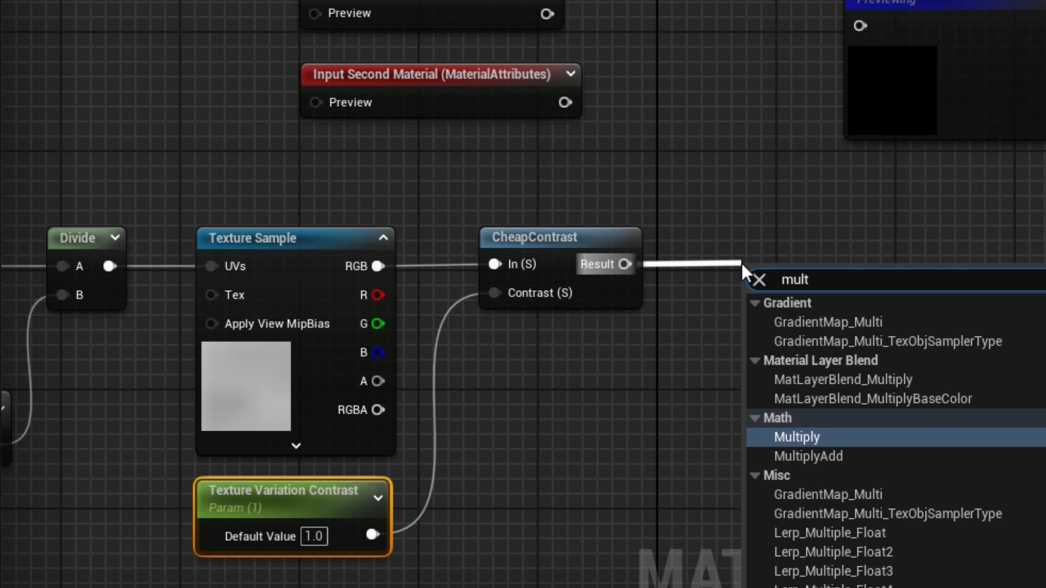
{"action": "left_click", "coordinate": [811, 435]}
{"action": "left_click_drag", "start_coordinate": [798, 271], "coordinate": [789, 236]}
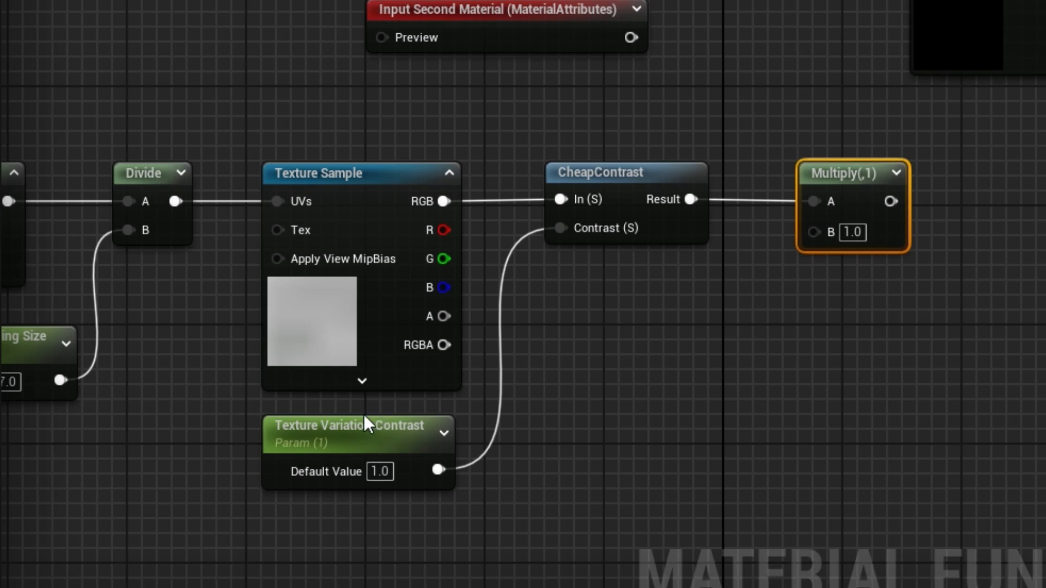
Copy the Texture Variation Contrast parameter, place the copy below CheapContrast and rename it Texture Variation Intensity
{"action": "left_click", "coordinate": [296, 501]}
{"action": "key", "text": "ctrl+c"}
{"action": "key", "text": "ctrl+v"}
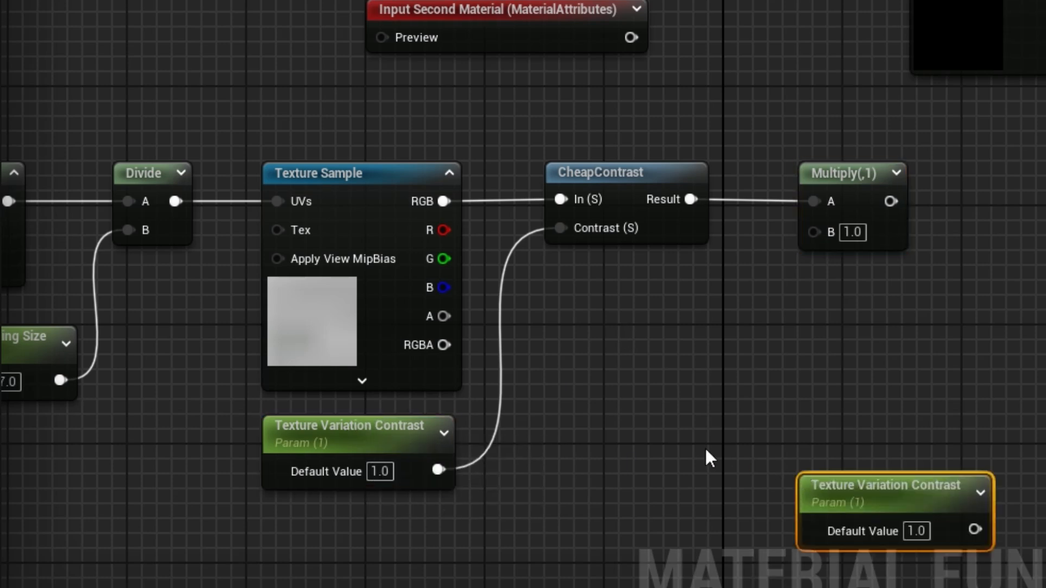
{"action": "left_click_drag", "start_coordinate": [926, 486], "coordinate": [674, 345]}
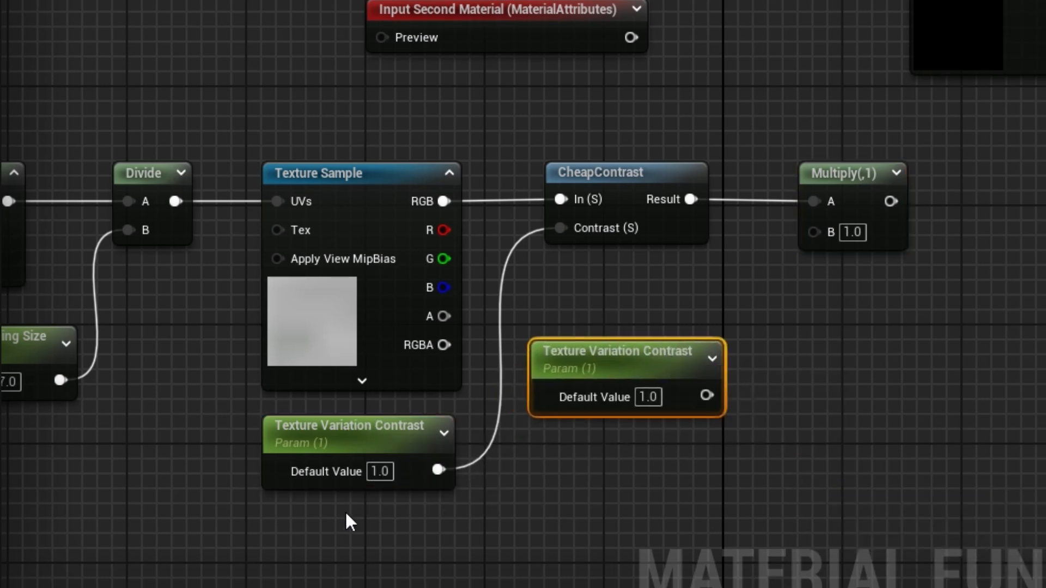
{"action": "double_click", "coordinate": [710, 378]}
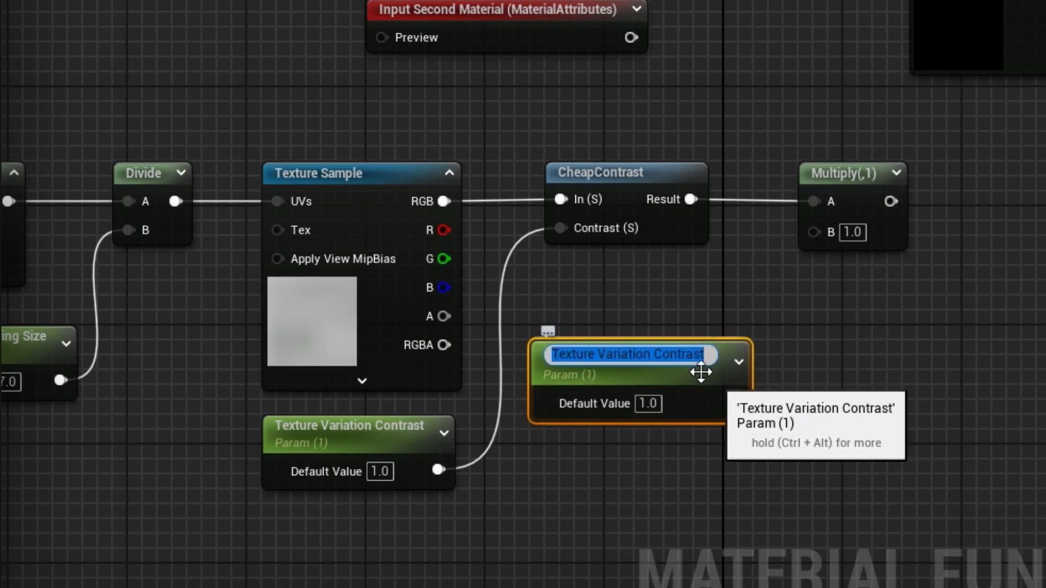
{"action": "left_click", "coordinate": [673, 354]}
{"action": "double_click", "coordinate": [673, 354]}
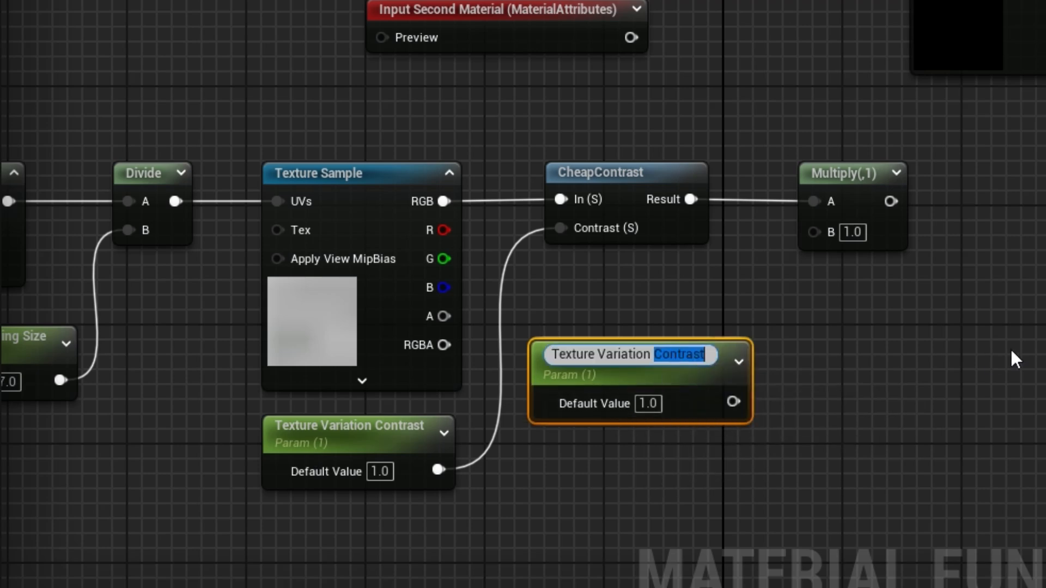
{"action": "type", "text": "Intensity"}
{"action": "key", "text": "Return"}
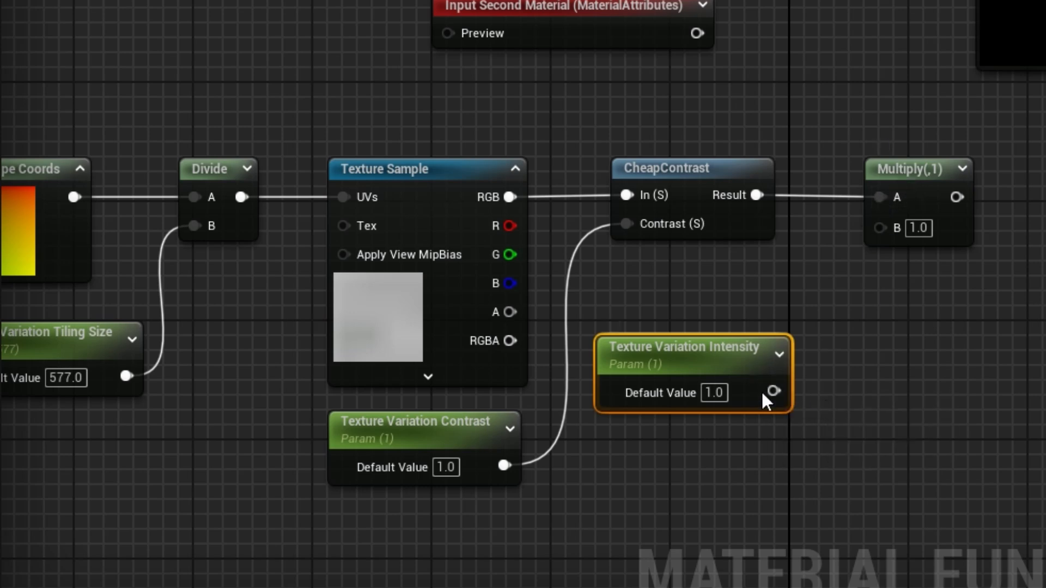
Set the Texture Variation Intensity default value to 0.5
{"action": "left_click", "coordinate": [724, 397]}
{"action": "type", "text": ".5"}
{"action": "key", "text": "Return"}
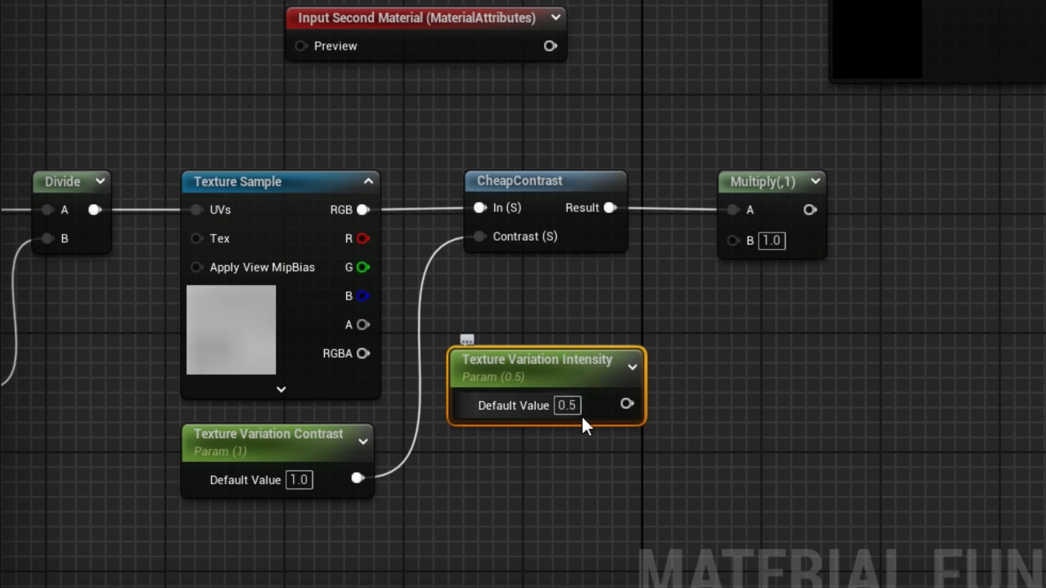
Route the Texture Variation Intensity parameter through a new Saturate node into the Multiply's B input, moving the Multiply farther out
{"action": "left_click_drag", "start_coordinate": [626, 404], "coordinate": [689, 405]}
{"action": "type", "text": "satura"}
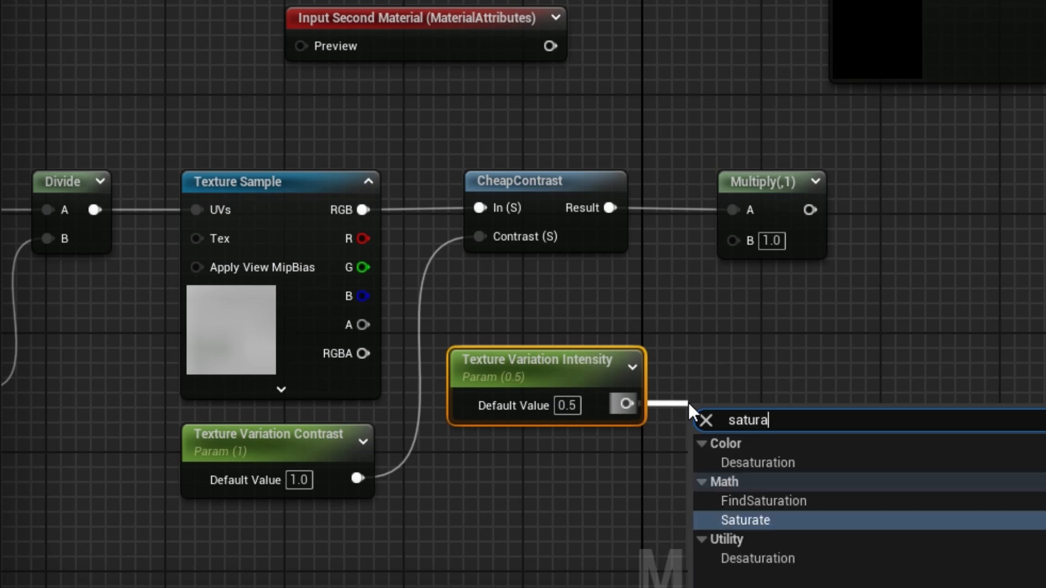
{"action": "left_click", "coordinate": [750, 520]}
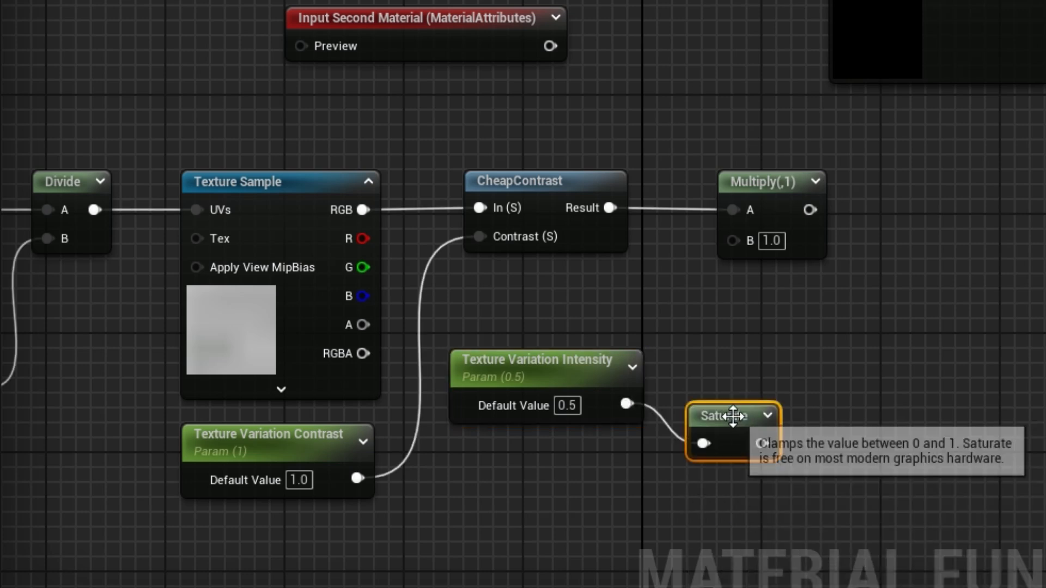
{"action": "left_click_drag", "start_coordinate": [736, 417], "coordinate": [750, 376]}
{"action": "left_click_drag", "start_coordinate": [774, 182], "coordinate": [891, 182]}
{"action": "left_click_drag", "start_coordinate": [777, 403], "coordinate": [858, 244]}
Enclose all nodes from Landscape Coords to Multiply in a comment box titled Noise Mask
{"action": "right_click_drag", "start_coordinate": [877, 341], "coordinate": [721, 357]}
{"action": "scroll", "coordinate": [582, 321], "scroll_direction": "down", "scroll_amount": 2}
{"action": "right_click_drag", "start_coordinate": [582, 322], "coordinate": [921, 154]}
{"action": "right_click_drag", "start_coordinate": [654, 338], "coordinate": [605, 376]}
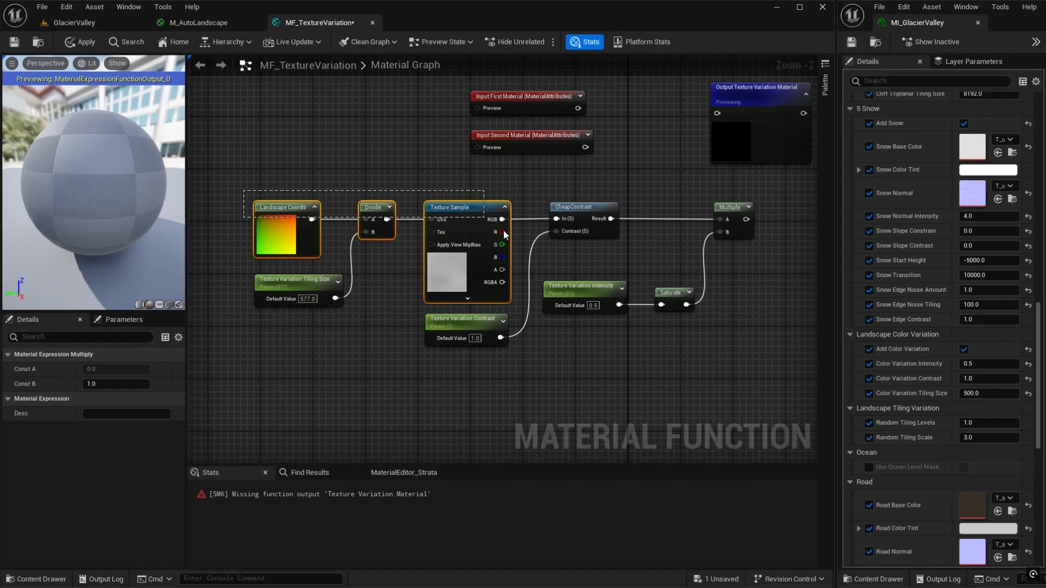
{"action": "left_click_drag", "start_coordinate": [244, 191], "coordinate": [768, 360]}
{"action": "key", "text": "c"}
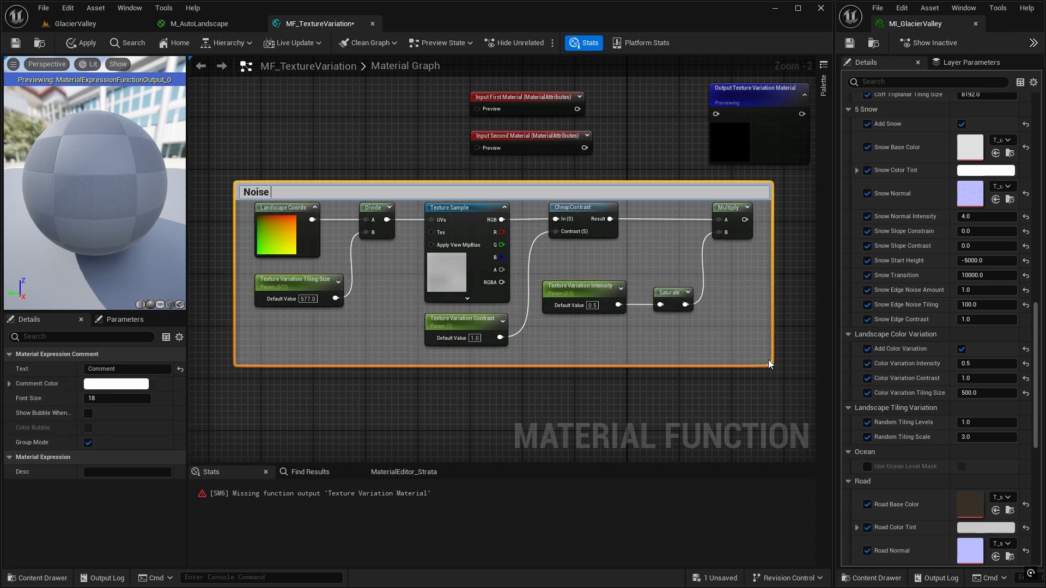
{"action": "key", "text": "Return"}
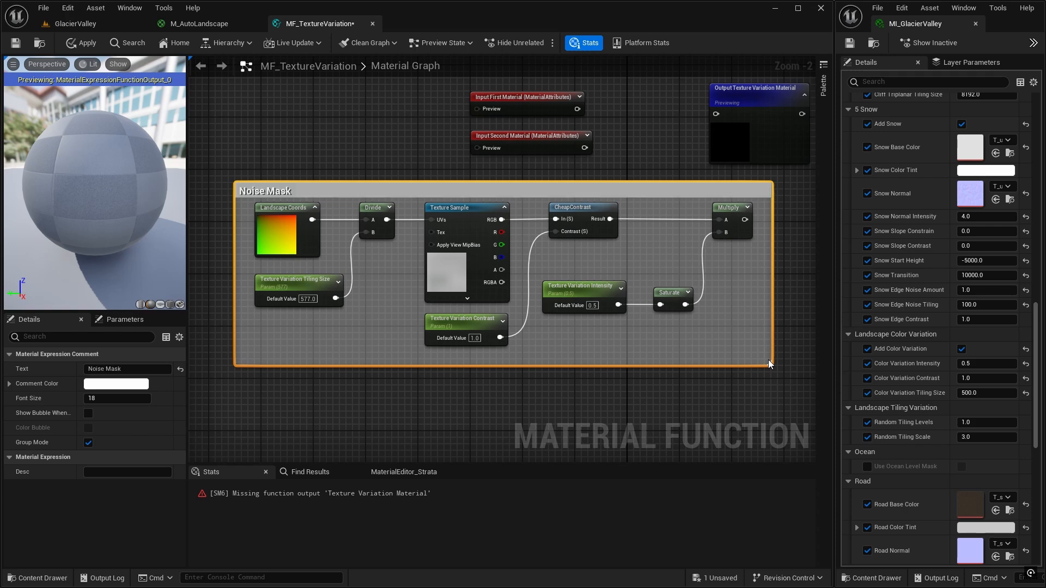
Move both material input nodes and the output node toward the Multiply end of the Noise Mask group, spacing the output farther from the inputs
{"action": "right_click_drag", "start_coordinate": [787, 289], "coordinate": [603, 362]}
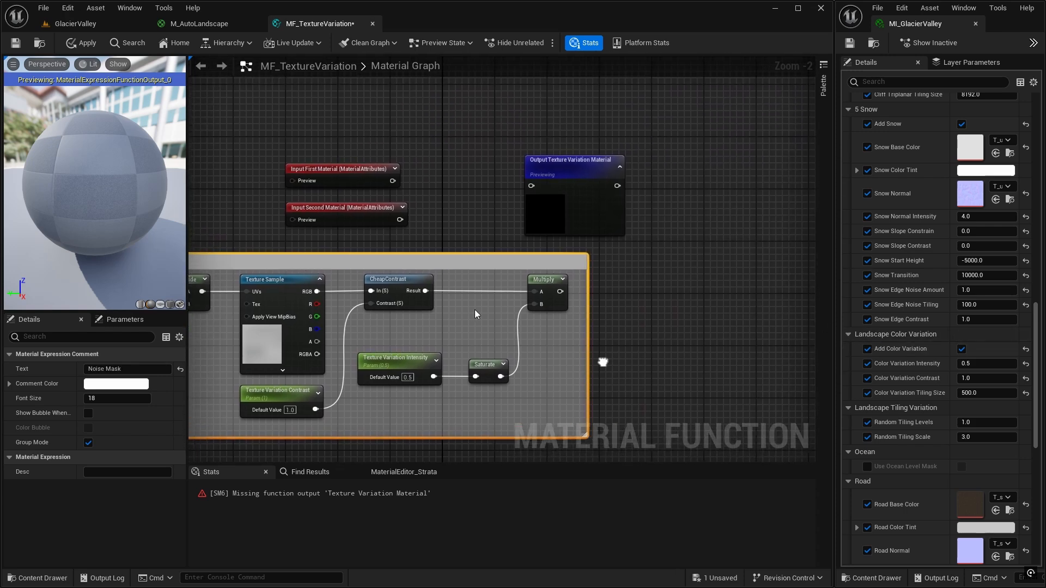
{"action": "right_click_drag", "start_coordinate": [729, 300], "coordinate": [736, 331]}
{"action": "left_click_drag", "start_coordinate": [347, 160], "coordinate": [772, 197]}
{"action": "right_click_drag", "start_coordinate": [714, 285], "coordinate": [594, 255]}
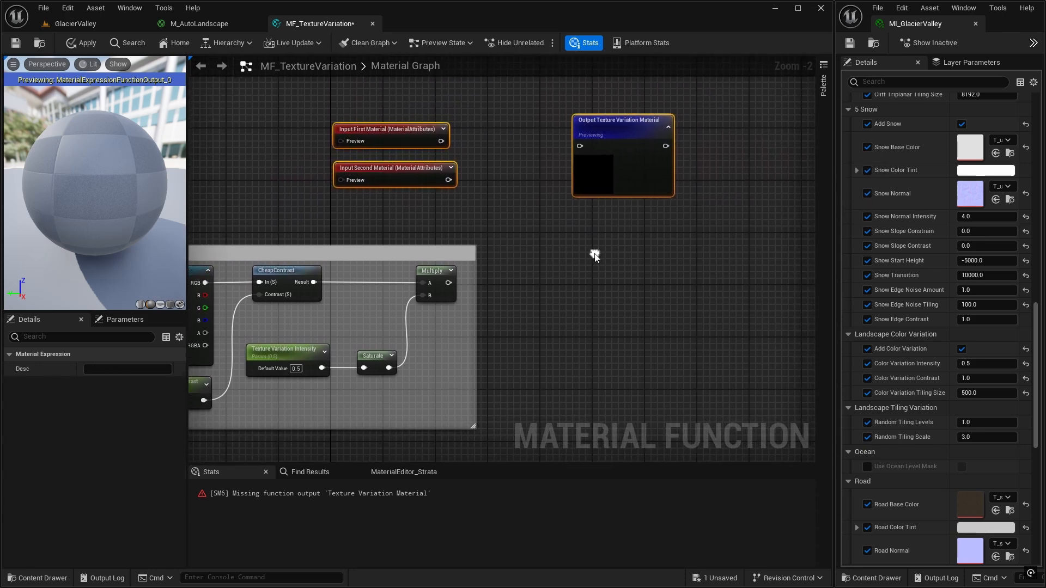
{"action": "left_click", "coordinate": [592, 259]}
{"action": "left_click_drag", "start_coordinate": [642, 129], "coordinate": [727, 129]}
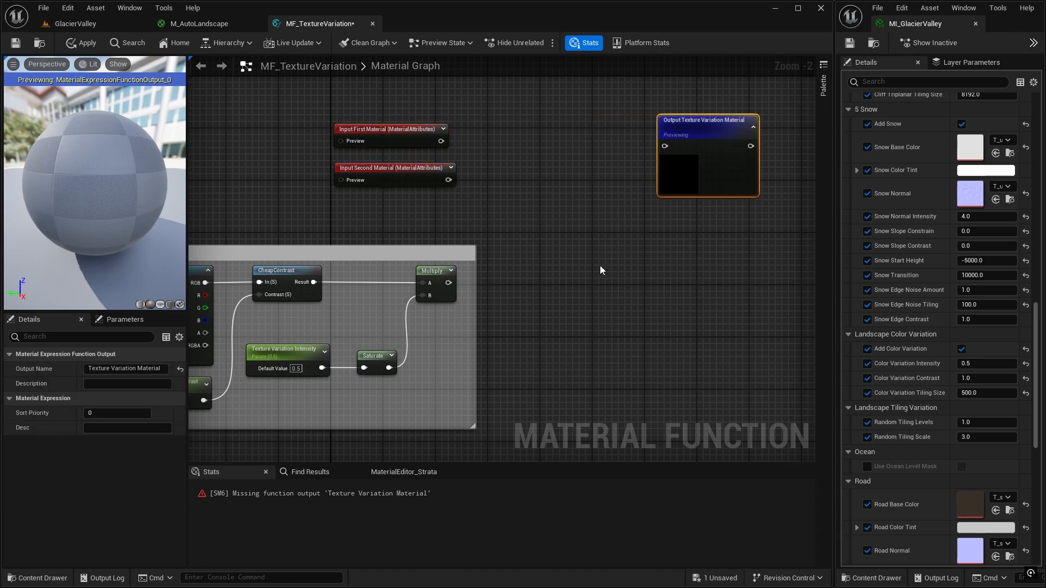
Add a BlendMaterialAttributes node between the two material inputs and the Texture Variation Material output
{"action": "right_click_drag", "start_coordinate": [600, 265], "coordinate": [642, 293]}
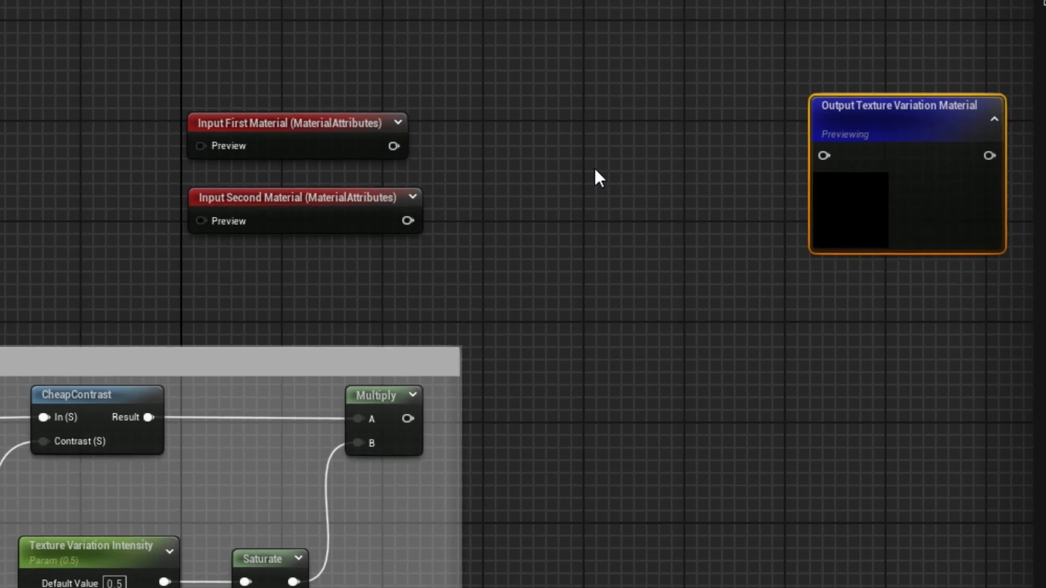
{"action": "right_click", "coordinate": [555, 167]}
{"action": "type", "text": "bl"}
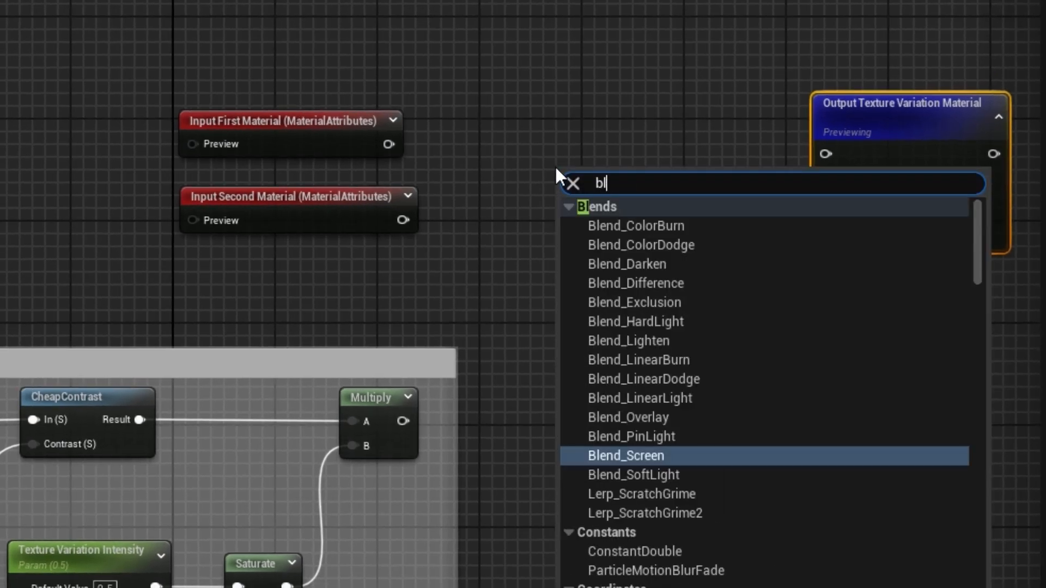
{"action": "type", "text": "end materi"}
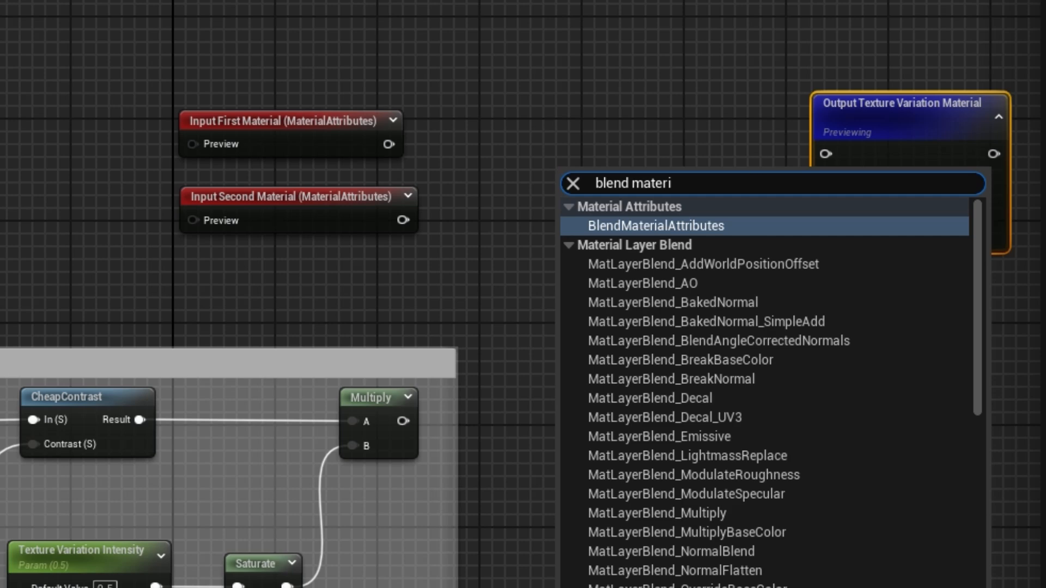
{"action": "left_click", "coordinate": [723, 227]}
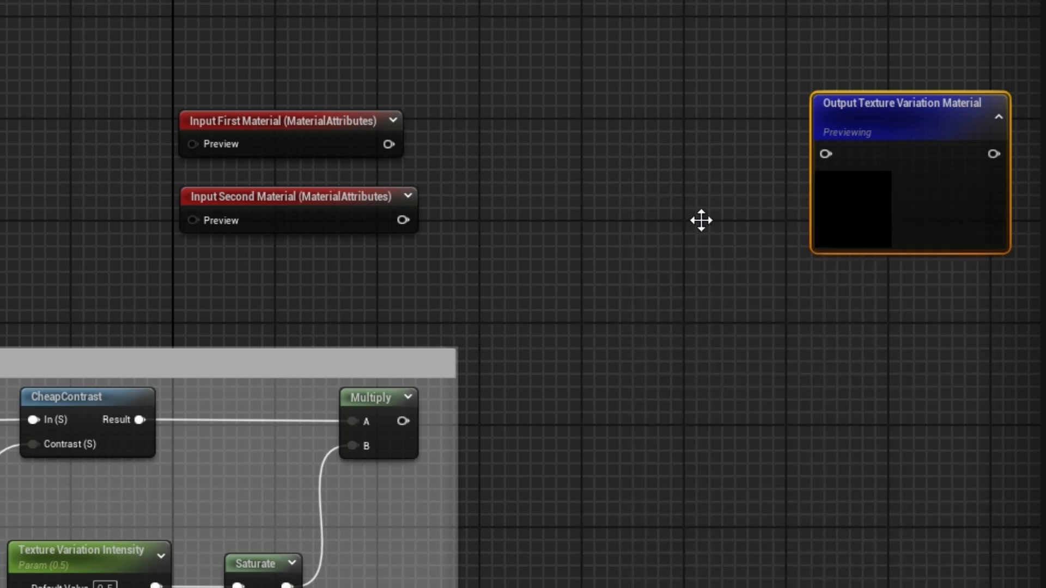
{"action": "left_click_drag", "start_coordinate": [626, 175], "coordinate": [615, 131]}
Wire First Material to the blend node's A, Second Material to B, and the noise mask's Multiply to Alpha
{"action": "left_click_drag", "start_coordinate": [388, 144], "coordinate": [563, 152]}
{"action": "left_click_drag", "start_coordinate": [402, 220], "coordinate": [563, 178]}
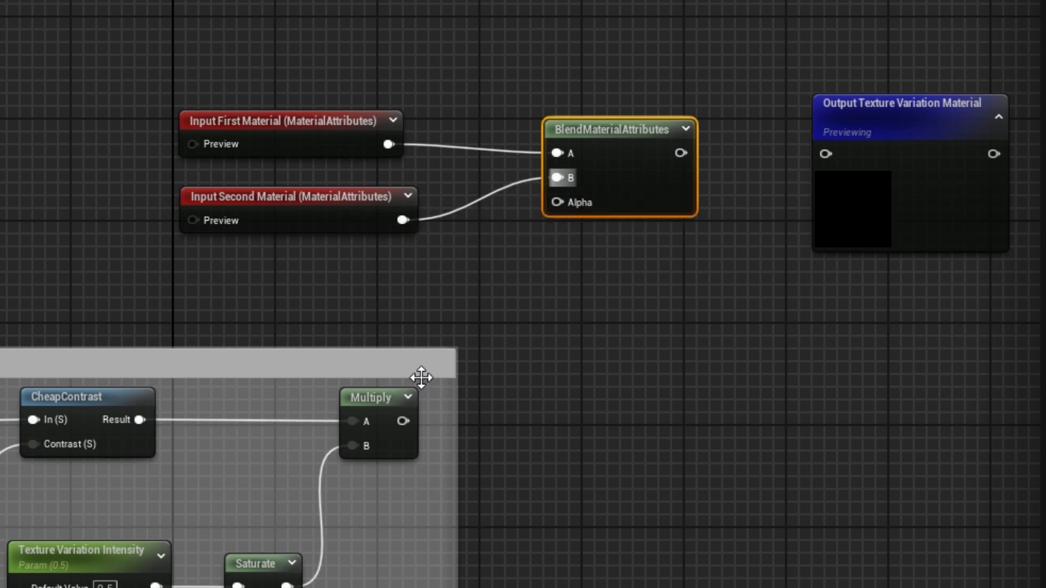
{"action": "left_click_drag", "start_coordinate": [403, 420], "coordinate": [560, 203]}
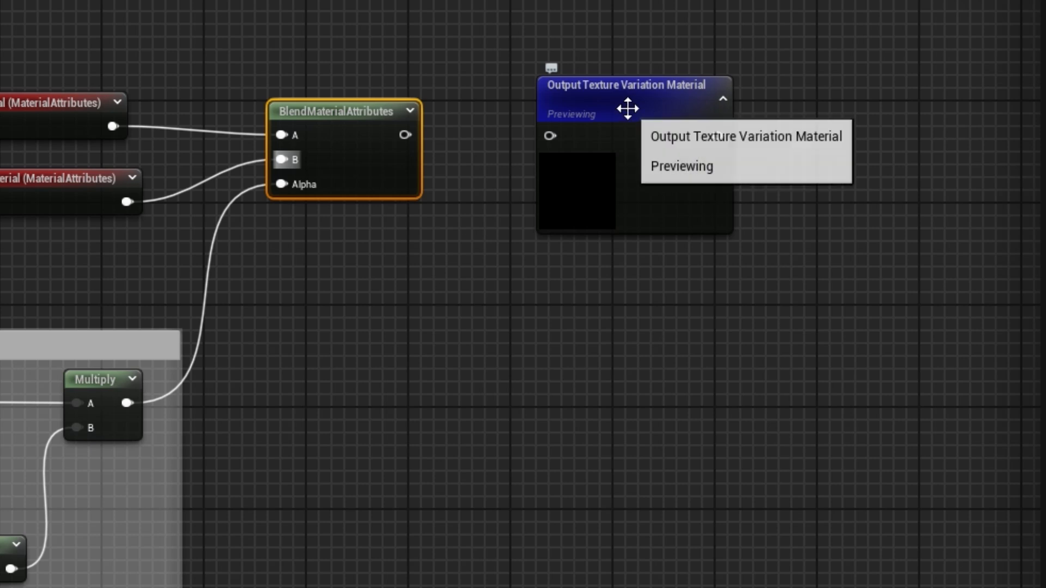
Move the output node farther out and add a StaticSwitchParameter named Add Landscape Texture Variation before it
{"action": "left_click_drag", "start_coordinate": [651, 94], "coordinate": [853, 92]}
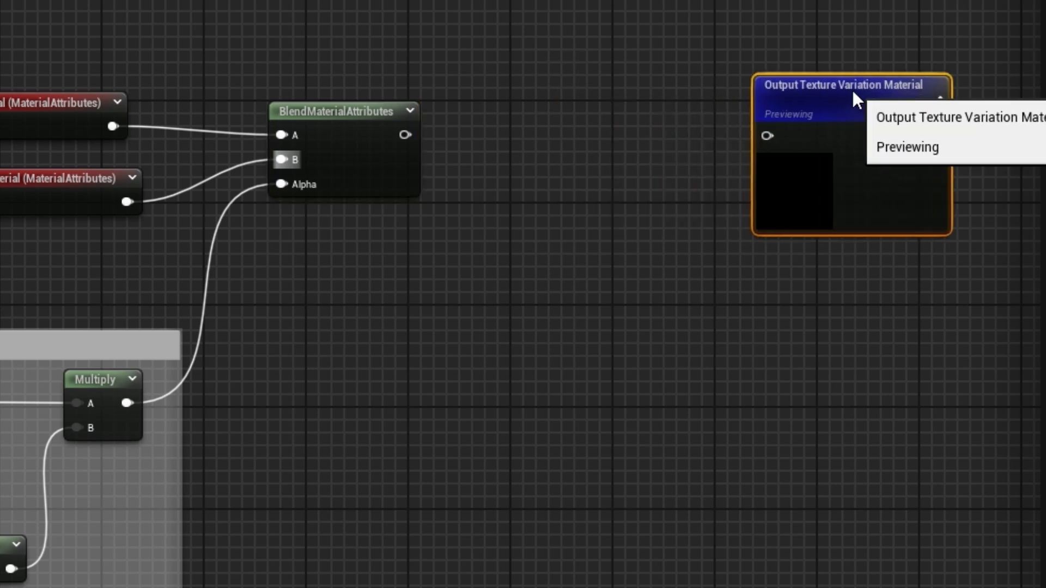
{"action": "right_click", "coordinate": [546, 144]}
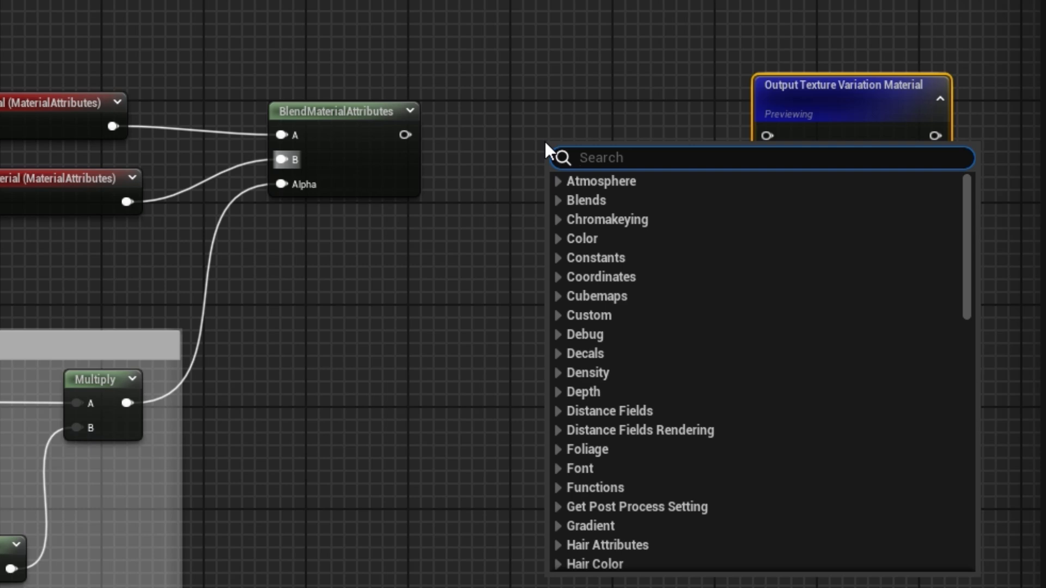
{"action": "type", "text": "static"}
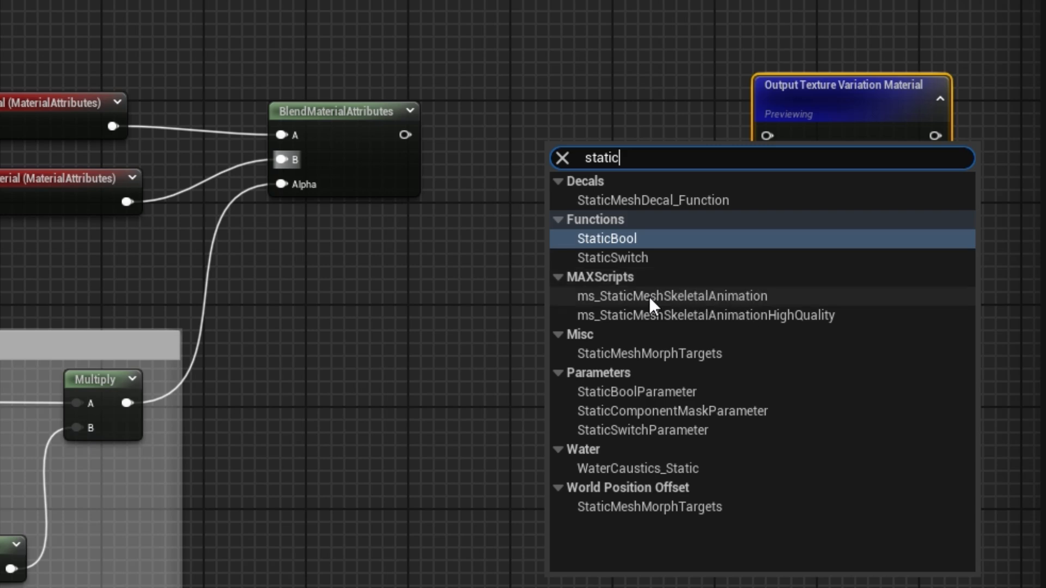
{"action": "left_click", "coordinate": [652, 430]}
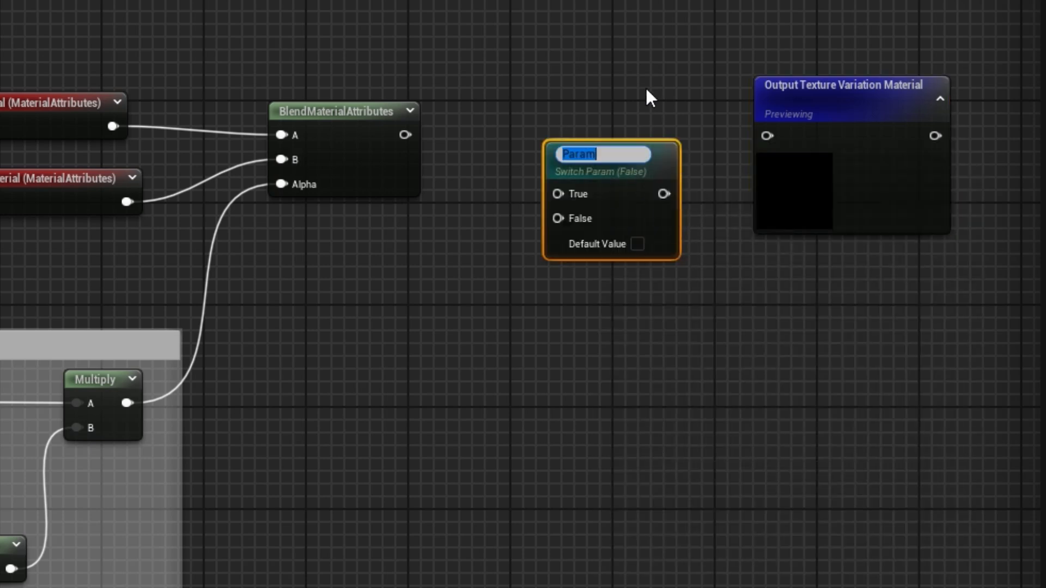
{"action": "type", "text": "Add Landscape Tex"}
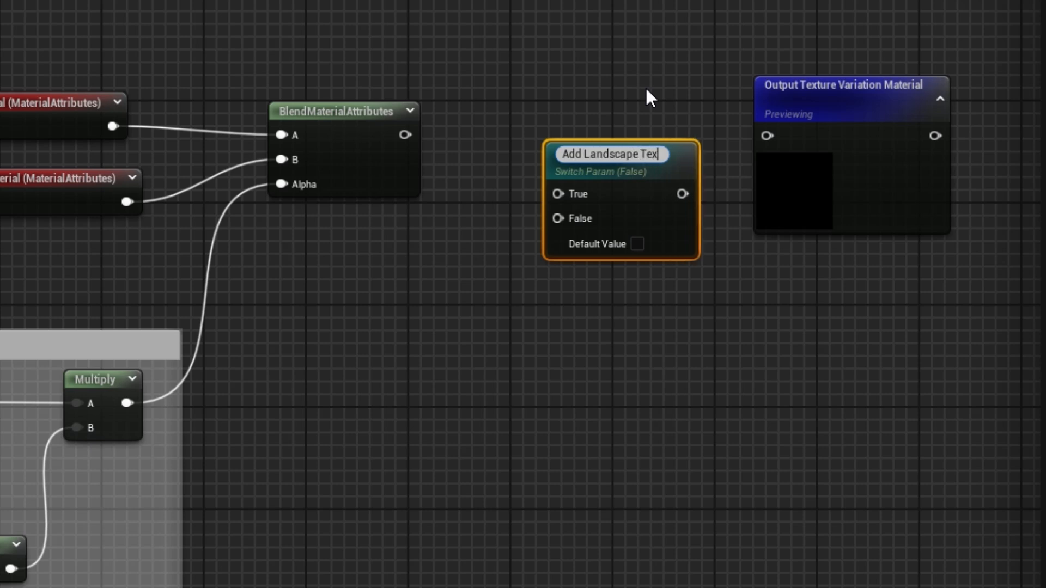
{"action": "type", "text": "ture Variation"}
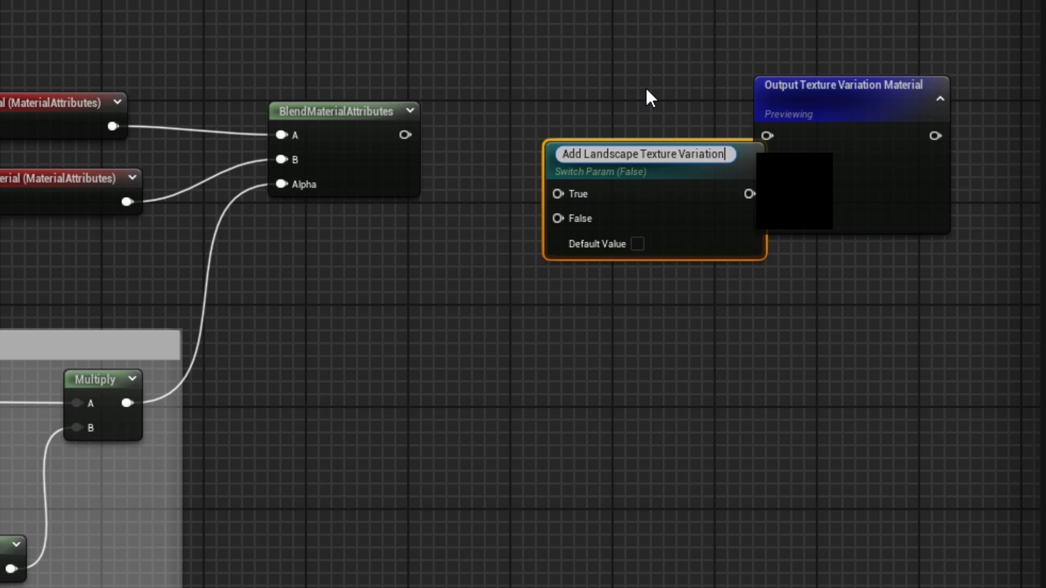
{"action": "key", "text": "Return"}
Connect the BlendMaterialAttributes result to the switch's True input and the switch's result to the output node
{"action": "left_click_drag", "start_coordinate": [620, 151], "coordinate": [600, 111]}
{"action": "left_click_drag", "start_coordinate": [405, 135], "coordinate": [536, 152]}
{"action": "left_click_drag", "start_coordinate": [612, 115], "coordinate": [599, 102]}
{"action": "left_click_drag", "start_coordinate": [685, 144], "coordinate": [768, 136]}
Connect First Material to the switch's False input, raising the First Material, switch and output nodes to tidy the wires
{"action": "right_click_drag", "start_coordinate": [792, 33], "coordinate": [814, 106]}
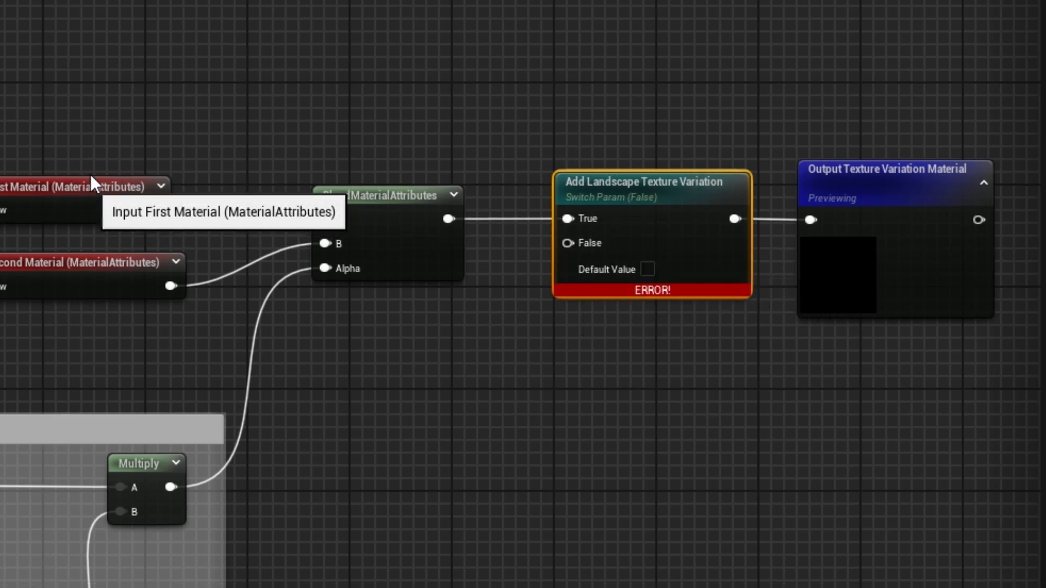
{"action": "left_click_drag", "start_coordinate": [90, 196], "coordinate": [97, 142]}
{"action": "left_click_drag", "start_coordinate": [676, 193], "coordinate": [657, 111]}
{"action": "left_click_drag", "start_coordinate": [164, 156], "coordinate": [553, 166]}
{"action": "left_click_drag", "start_coordinate": [630, 116], "coordinate": [628, 105]}
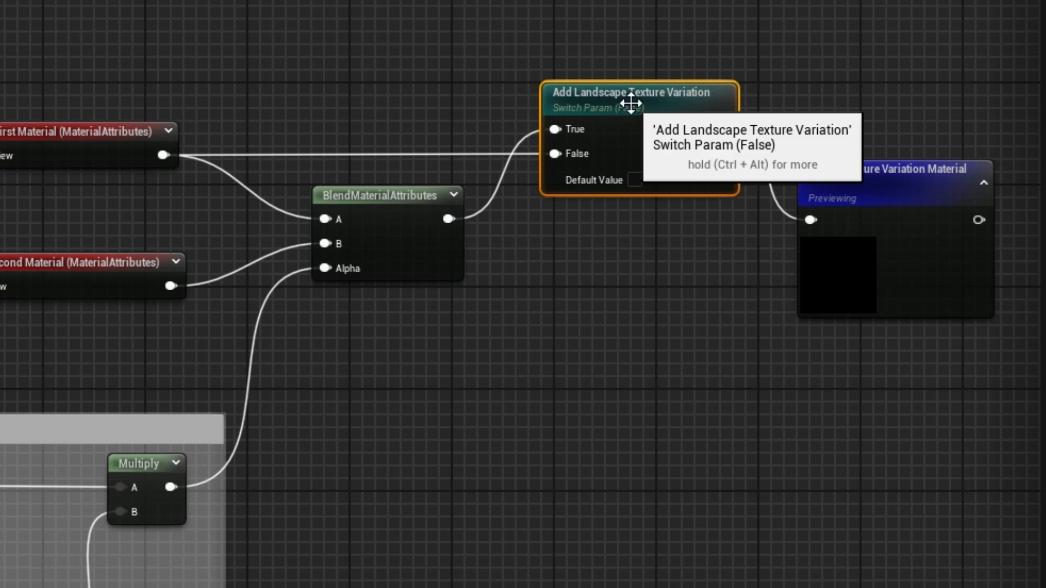
{"action": "left_click_drag", "start_coordinate": [918, 175], "coordinate": [933, 90]}
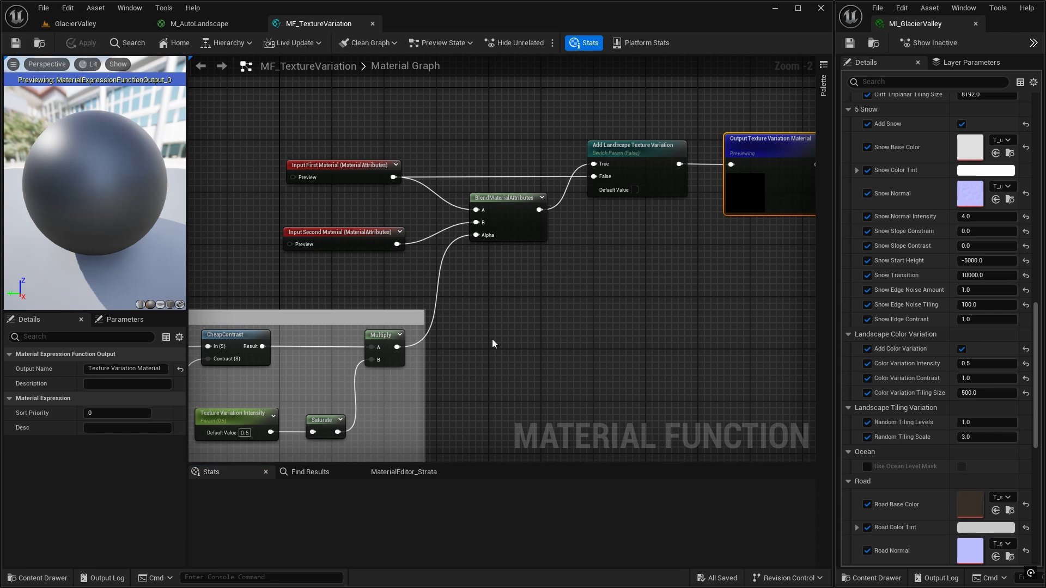
{"action": "scroll", "coordinate": [507, 313], "scroll_direction": "down", "scroll_amount": 2}
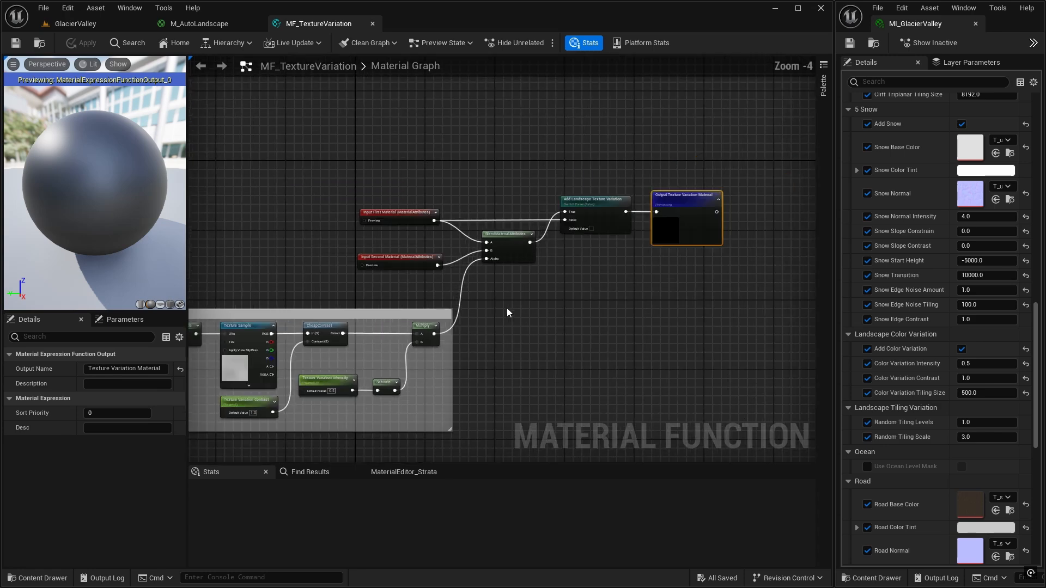
{"action": "right_click_drag", "start_coordinate": [314, 218], "coordinate": [385, 213]}
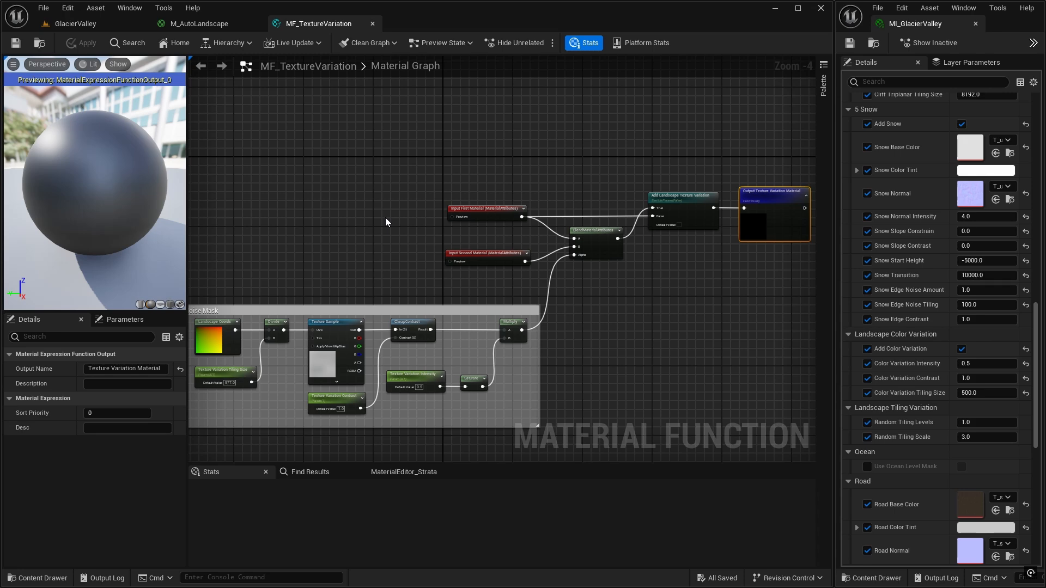
{"action": "left_click", "coordinate": [202, 25]}
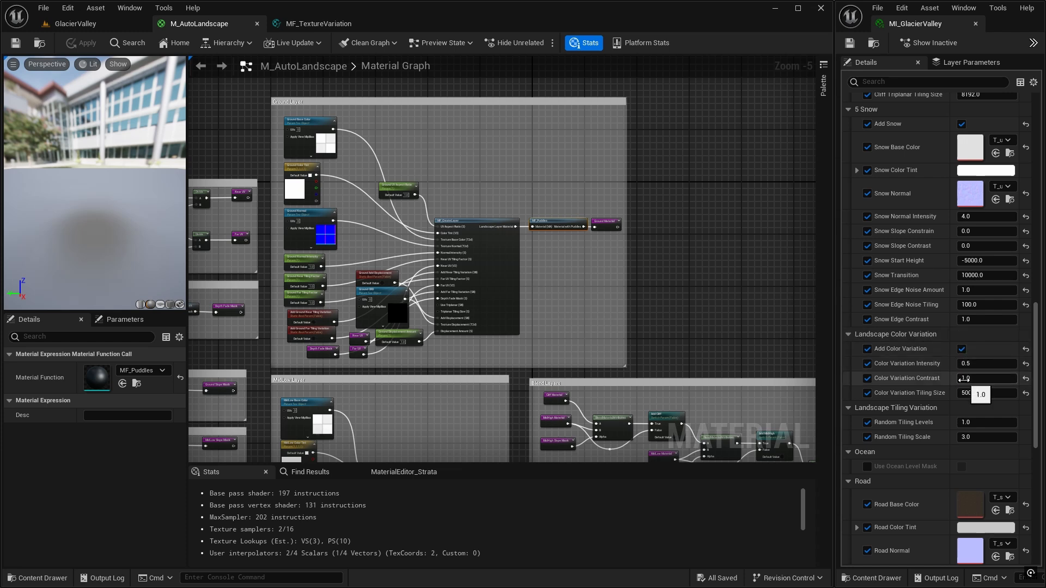
{"action": "left_click", "coordinate": [318, 24]}
Assign the Add Landscape Texture Variation switch to a new group, Landscape Texture Variation, with sort priority 1
{"action": "right_click_drag", "start_coordinate": [661, 293], "coordinate": [638, 246]}
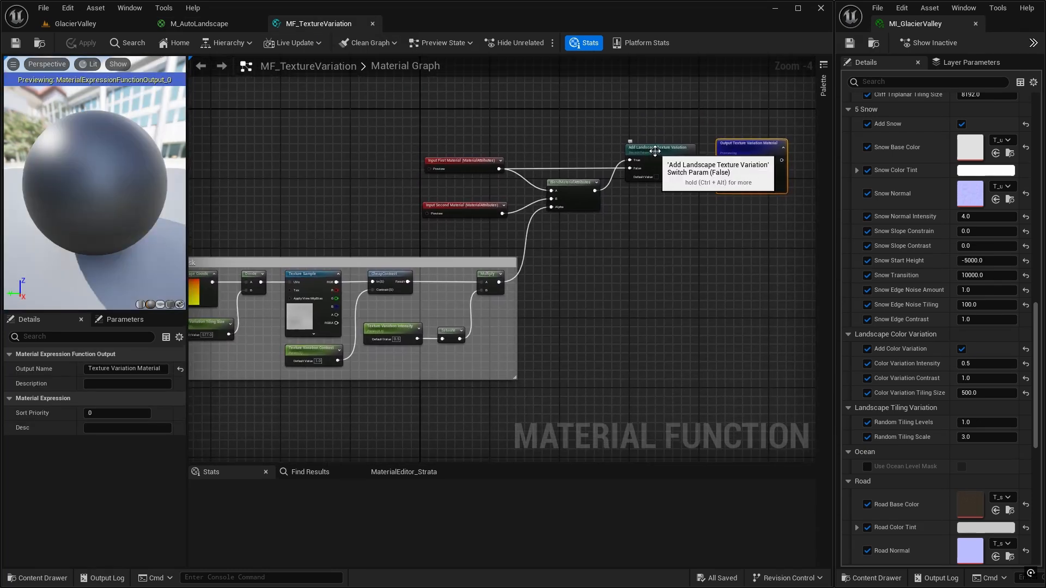
{"action": "left_click", "coordinate": [655, 151]}
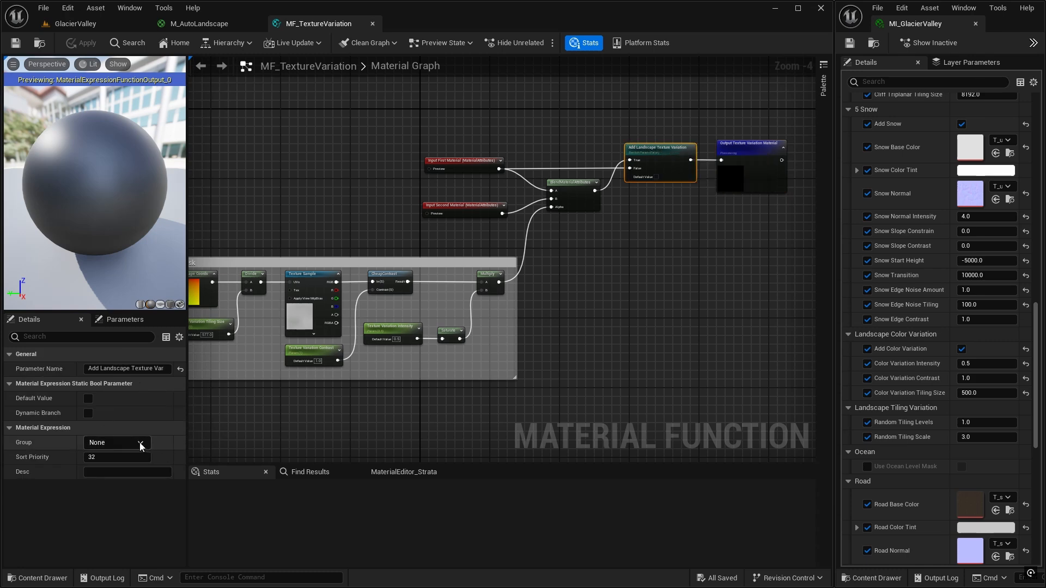
{"action": "left_click", "coordinate": [114, 444]}
{"action": "type", "text": "Landscape Texture Var"}
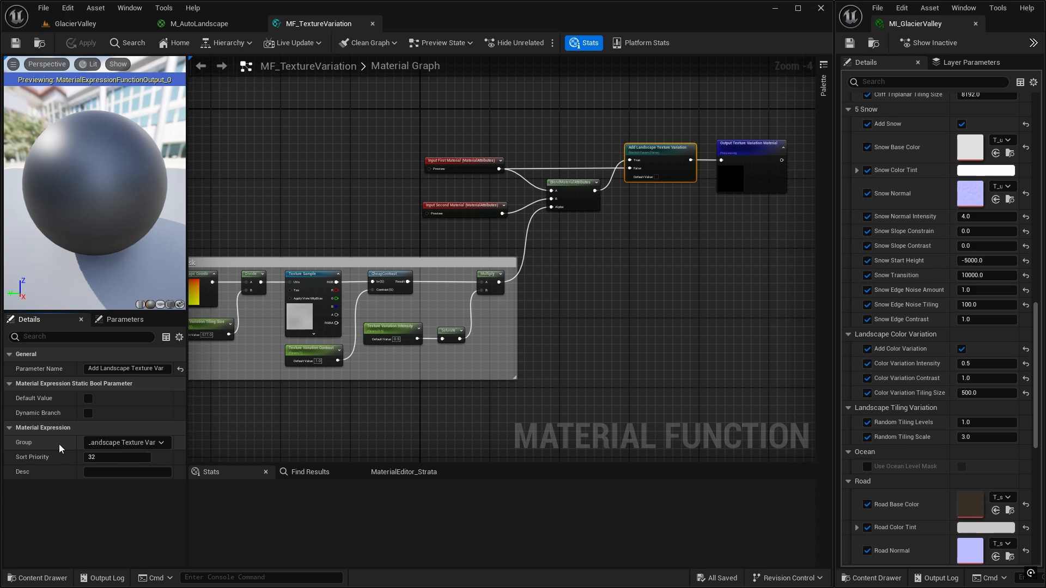
{"action": "type", "text": "iation"}
{"action": "key", "text": "Return"}
{"action": "left_click", "coordinate": [100, 458]}
{"action": "type", "text": "1"}
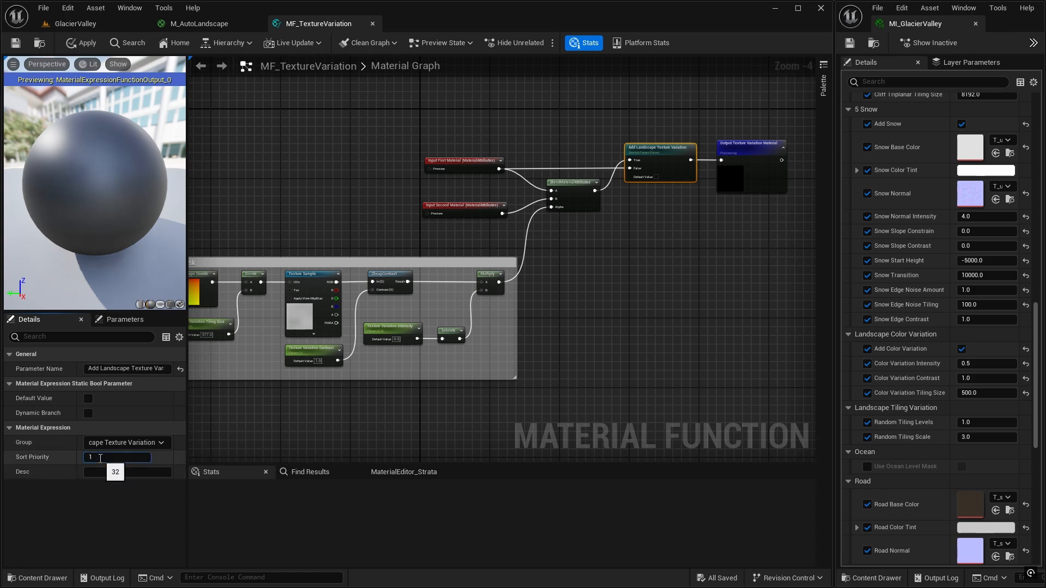
{"action": "key", "text": "Return"}
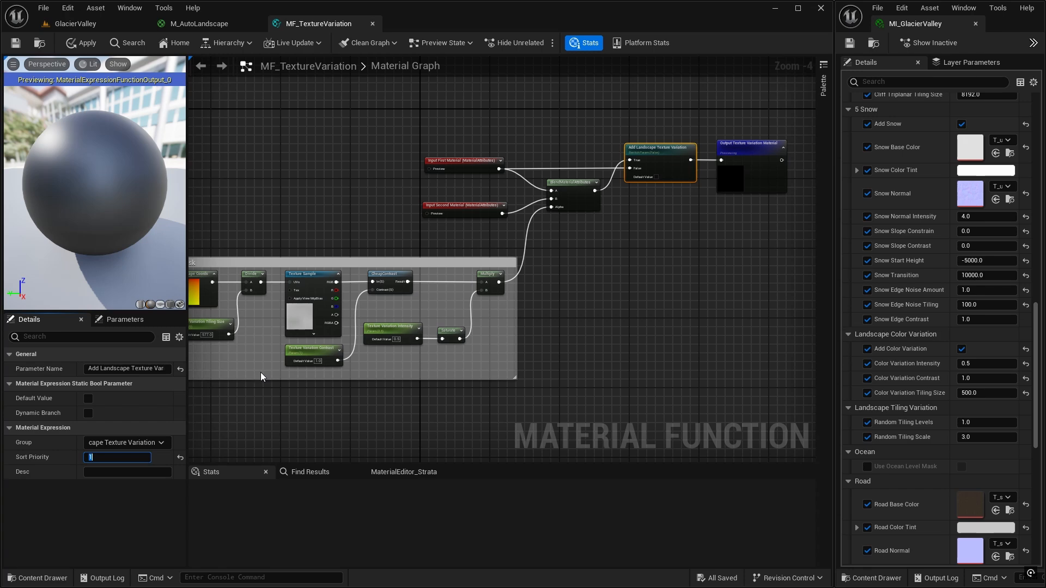
Assign the Texture Variation Intensity parameter to the Landscape Texture Variation group with sort priority 2
{"action": "right_click_drag", "start_coordinate": [447, 299], "coordinate": [526, 229]}
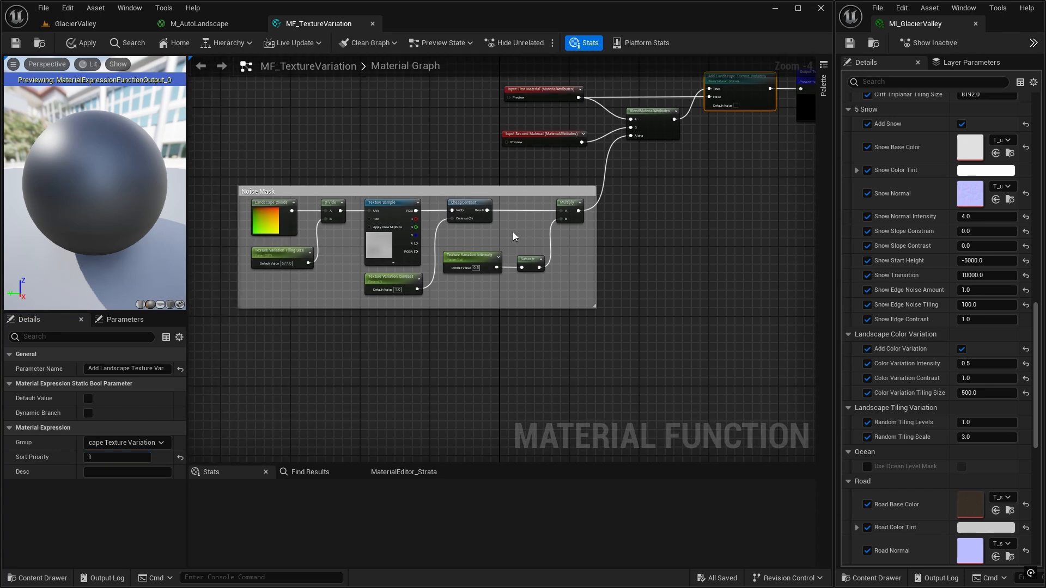
{"action": "scroll", "coordinate": [512, 231], "scroll_direction": "up", "scroll_amount": 1}
{"action": "left_click", "coordinate": [463, 265]}
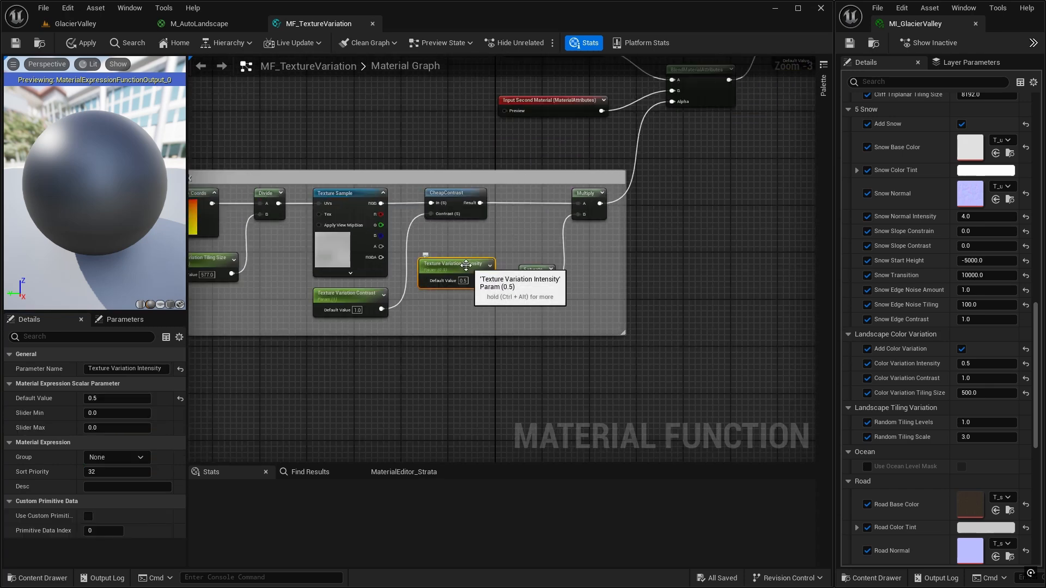
{"action": "left_click", "coordinate": [138, 458]}
{"action": "left_click", "coordinate": [128, 467]}
{"action": "left_click", "coordinate": [107, 472]}
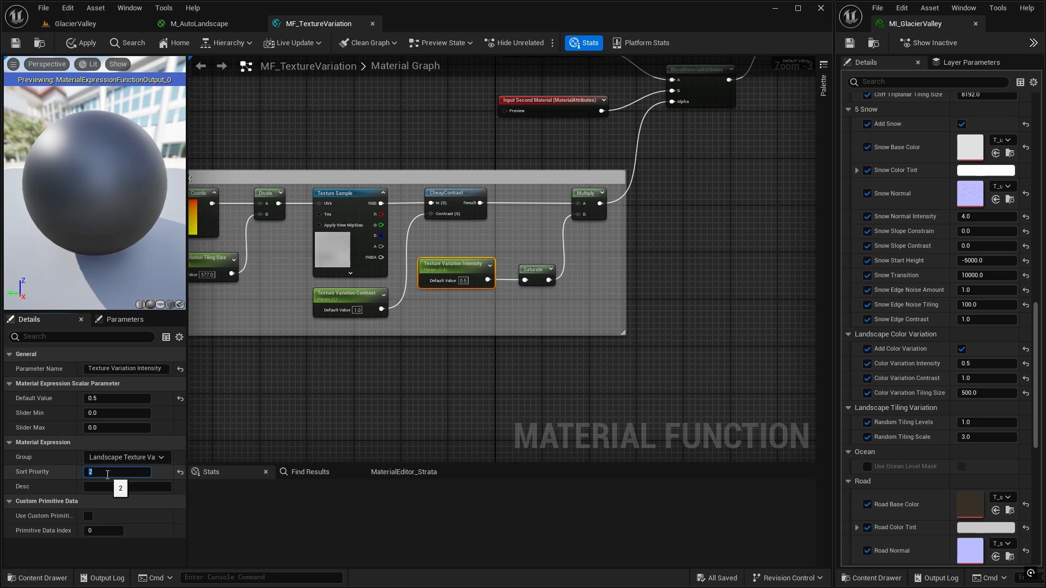
Assign the Texture Variation Contrast parameter to the Landscape Texture Variation group with sort priority 3
{"action": "left_click", "coordinate": [346, 294]}
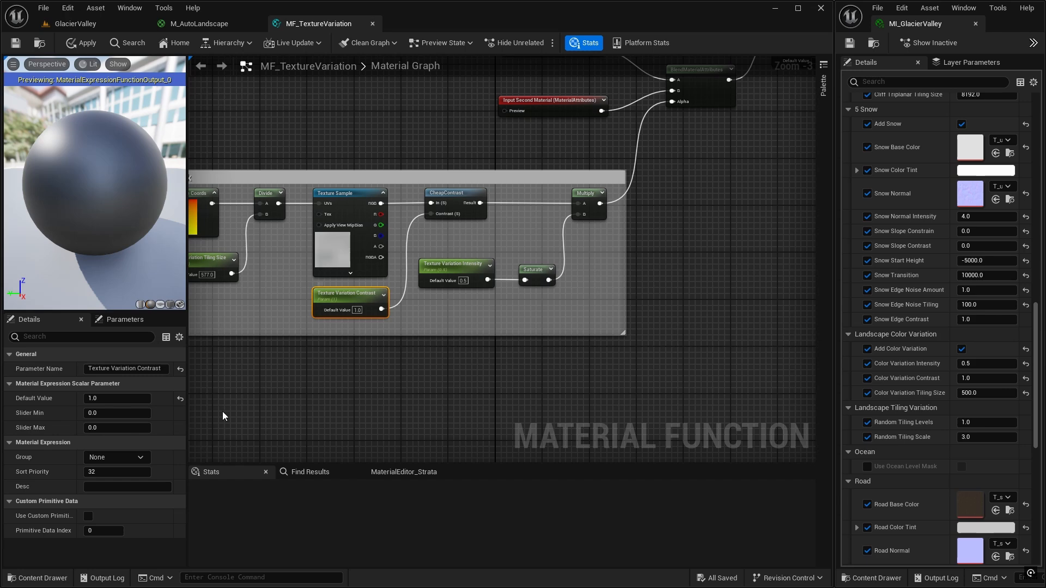
{"action": "left_click", "coordinate": [140, 461]}
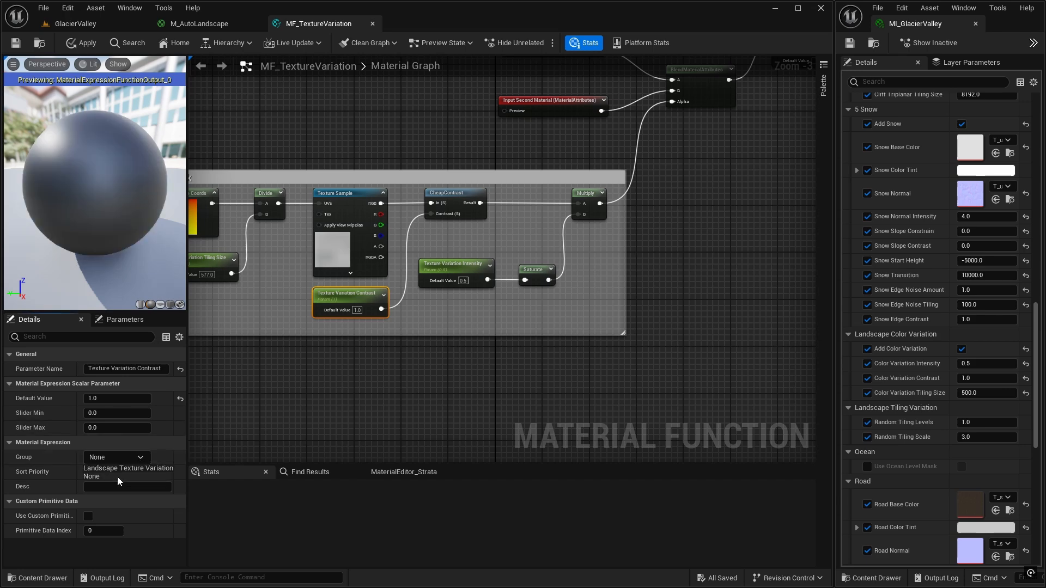
{"action": "left_click", "coordinate": [127, 467]}
{"action": "left_click", "coordinate": [106, 473]}
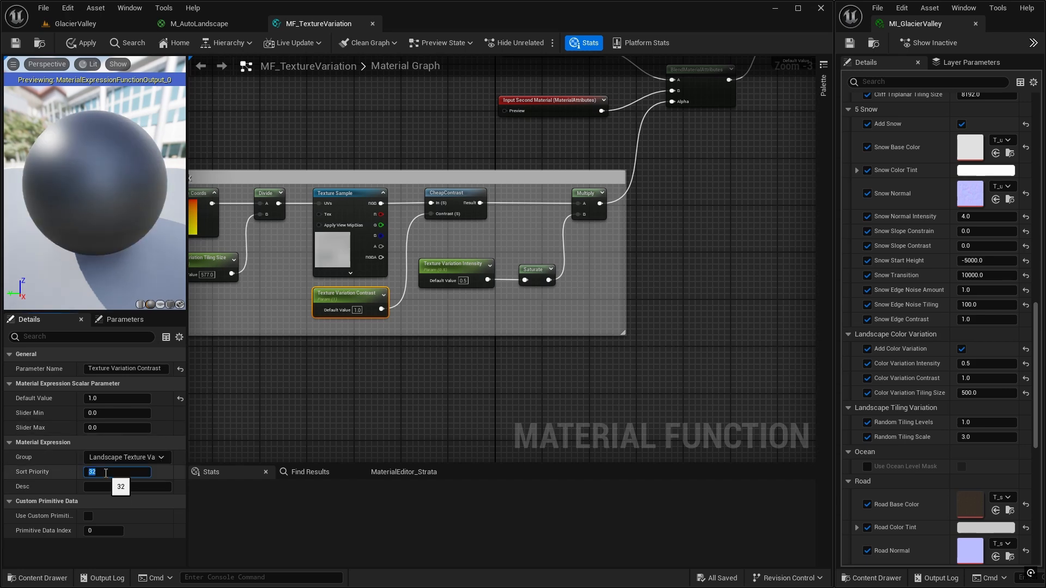
{"action": "type", "text": "3"}
{"action": "key", "text": "Return"}
Assign the Texture Variation Tiling Size parameter to the Landscape Texture Variation group with sort priority 4, and save the function
{"action": "right_click_drag", "start_coordinate": [261, 380], "coordinate": [357, 363]}
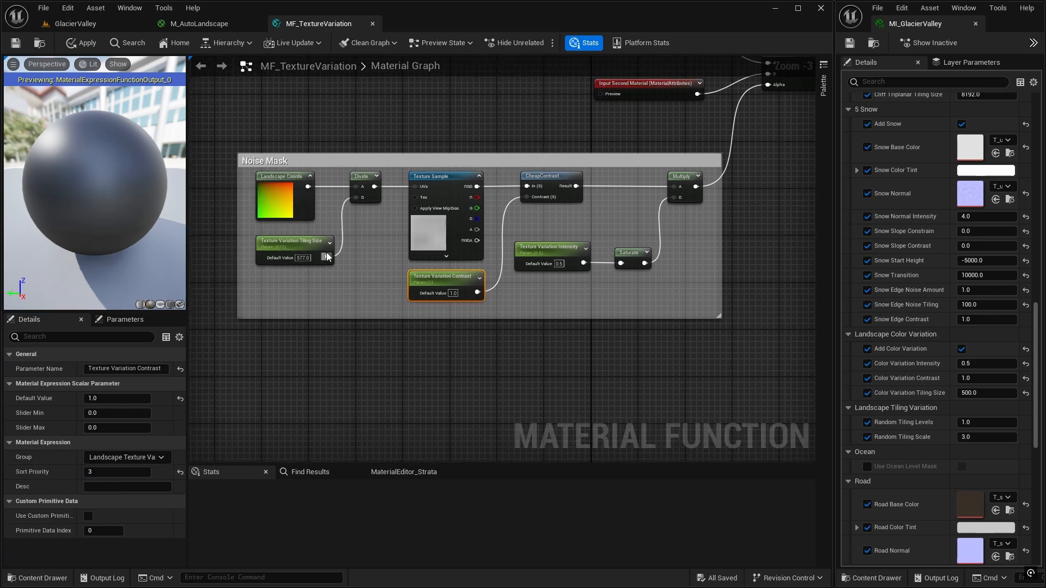
{"action": "left_click", "coordinate": [319, 247]}
{"action": "left_click", "coordinate": [141, 458]}
{"action": "left_click", "coordinate": [128, 468]}
{"action": "left_click", "coordinate": [101, 473]}
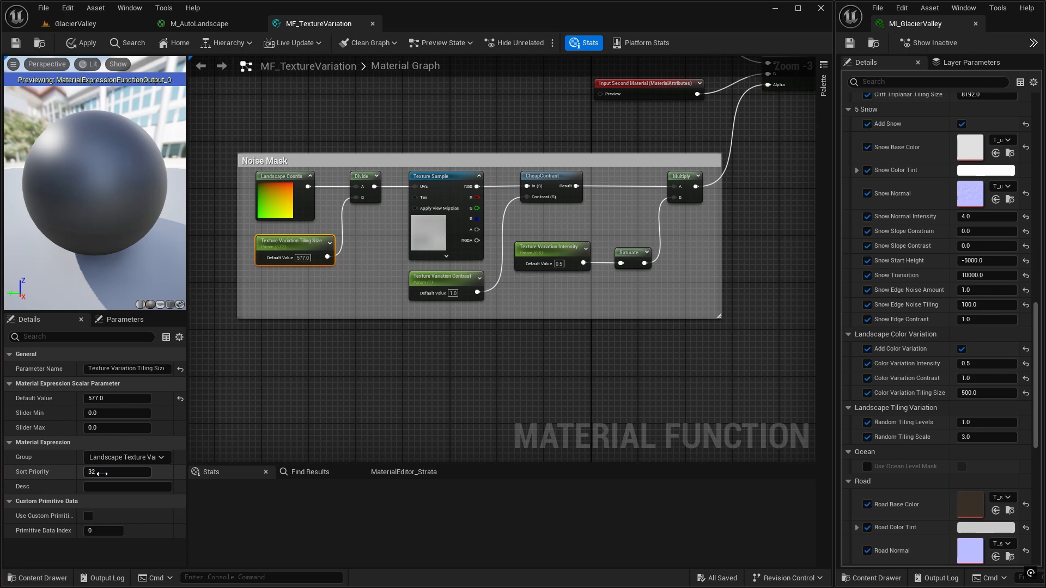
{"action": "type", "text": "4"}
{"action": "key", "text": "Return"}
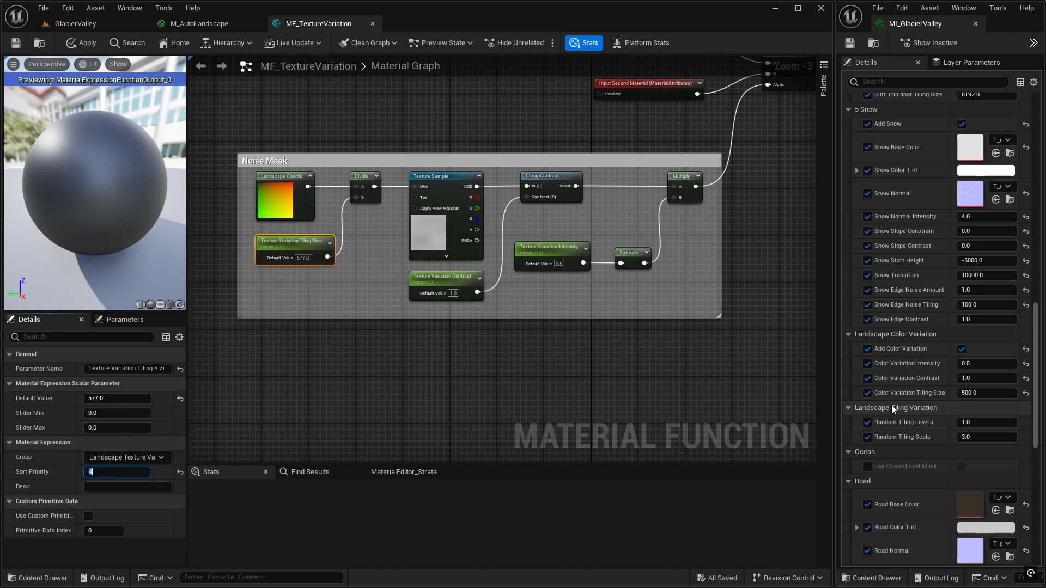
{"action": "left_click", "coordinate": [16, 42]}
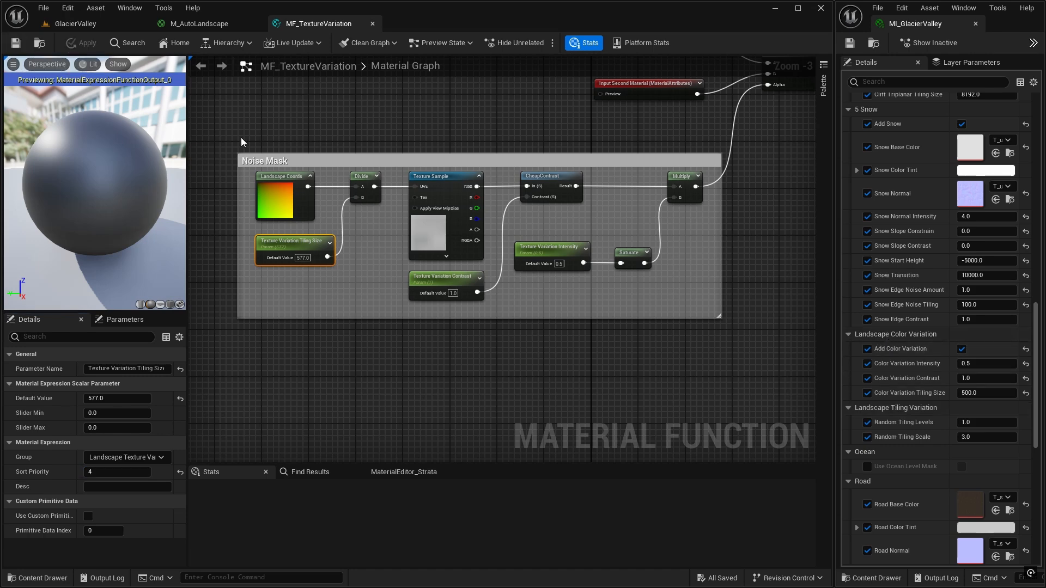
In M_AutoLandscape, widen the ground layer's comment box and move MF_Puddles and Ground Material away from MF_CreateLayer to make room
{"action": "left_click", "coordinate": [193, 24]}
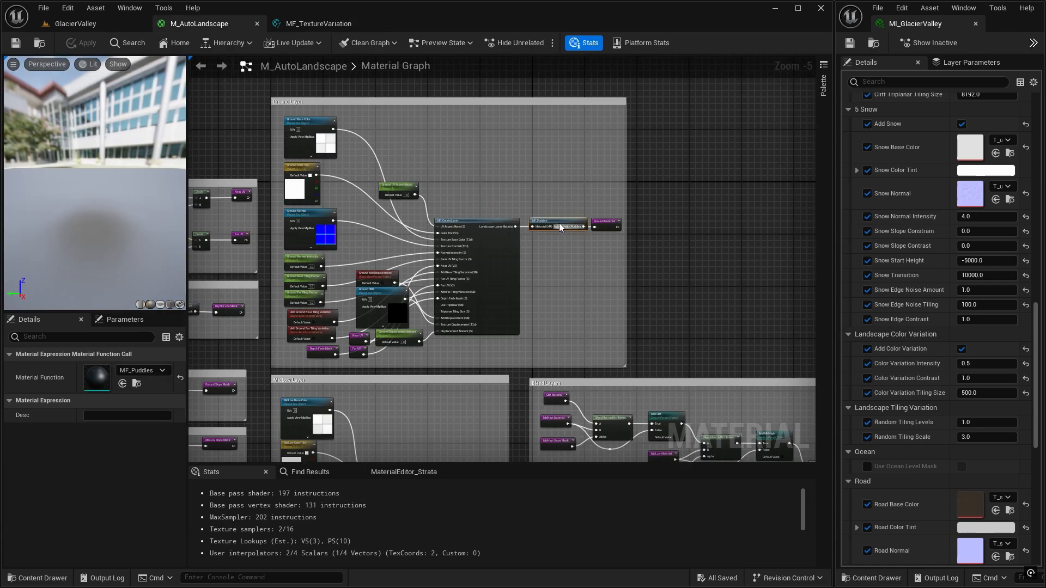
{"action": "scroll", "coordinate": [453, 188], "scroll_direction": "up", "scroll_amount": 2}
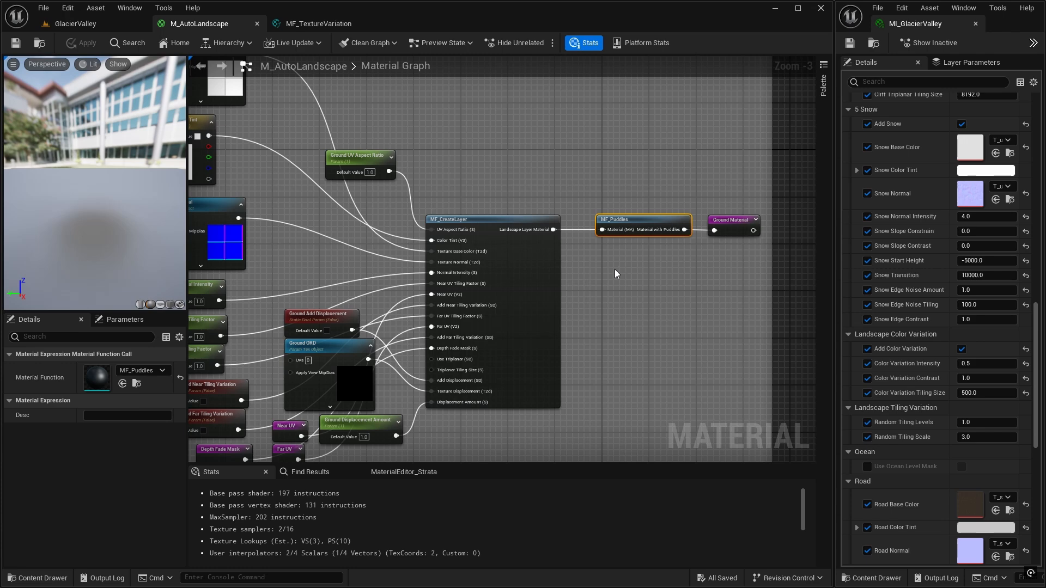
{"action": "right_click_drag", "start_coordinate": [615, 269], "coordinate": [567, 249]}
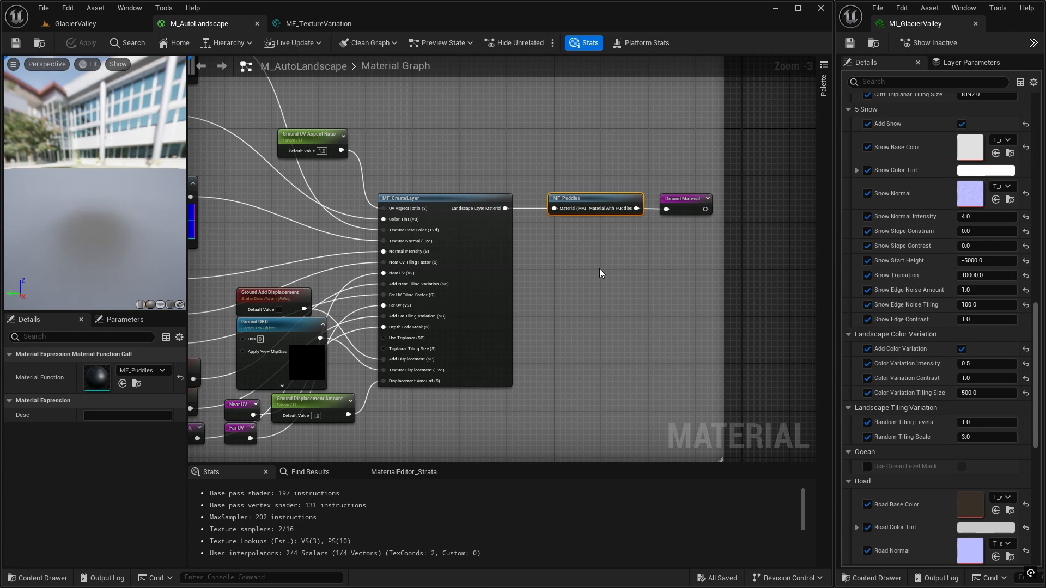
{"action": "right_click_drag", "start_coordinate": [619, 263], "coordinate": [535, 272]}
{"action": "scroll", "coordinate": [560, 259], "scroll_direction": "down", "scroll_amount": 1}
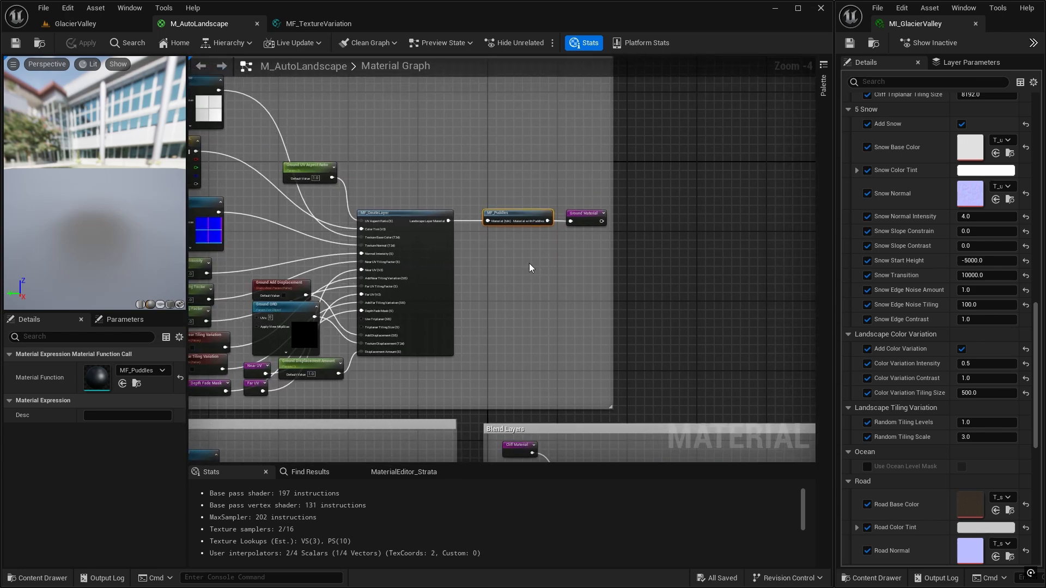
{"action": "left_click_drag", "start_coordinate": [610, 269], "coordinate": [747, 268]}
{"action": "left_click_drag", "start_coordinate": [499, 193], "coordinate": [583, 231]}
{"action": "left_click_drag", "start_coordinate": [526, 215], "coordinate": [641, 219]}
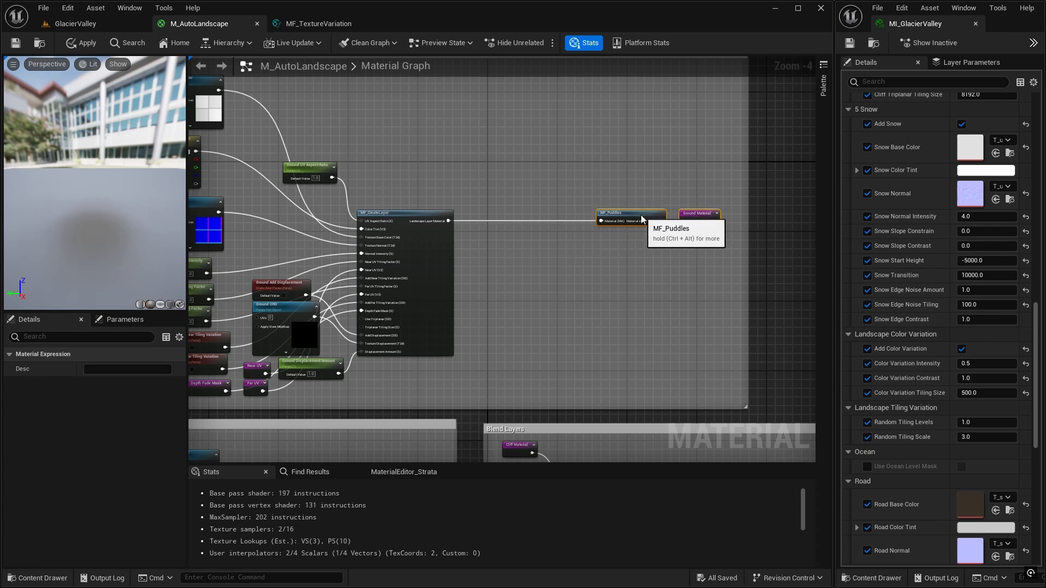
Insert MF_TextureVariation between MF_CreateLayer and MF_Puddles, with the ground layer's output wired into First Material, and align the node
{"action": "right_click_drag", "start_coordinate": [601, 250], "coordinate": [629, 238]}
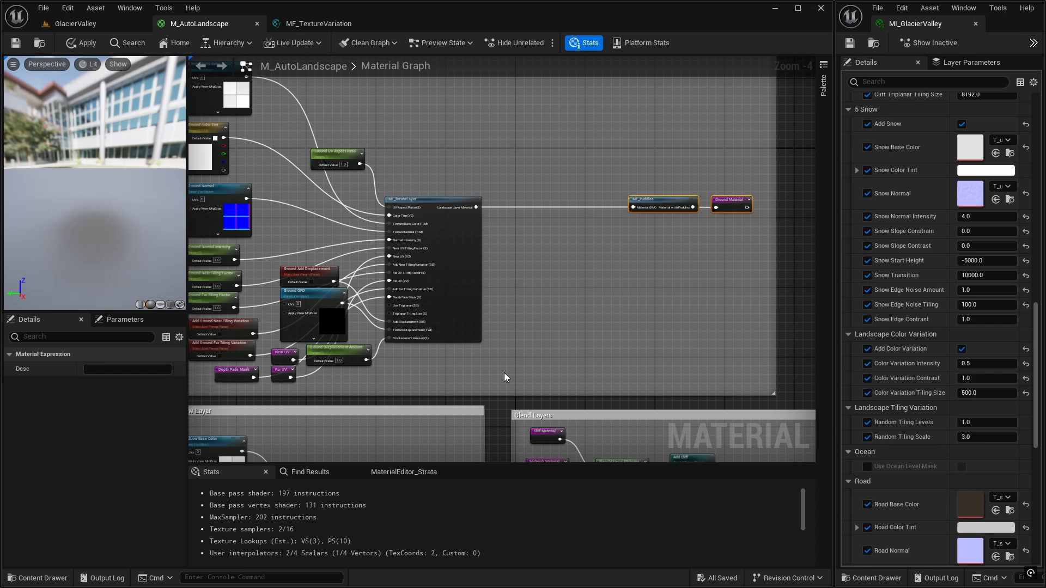
{"action": "key", "text": "ctrl+space"}
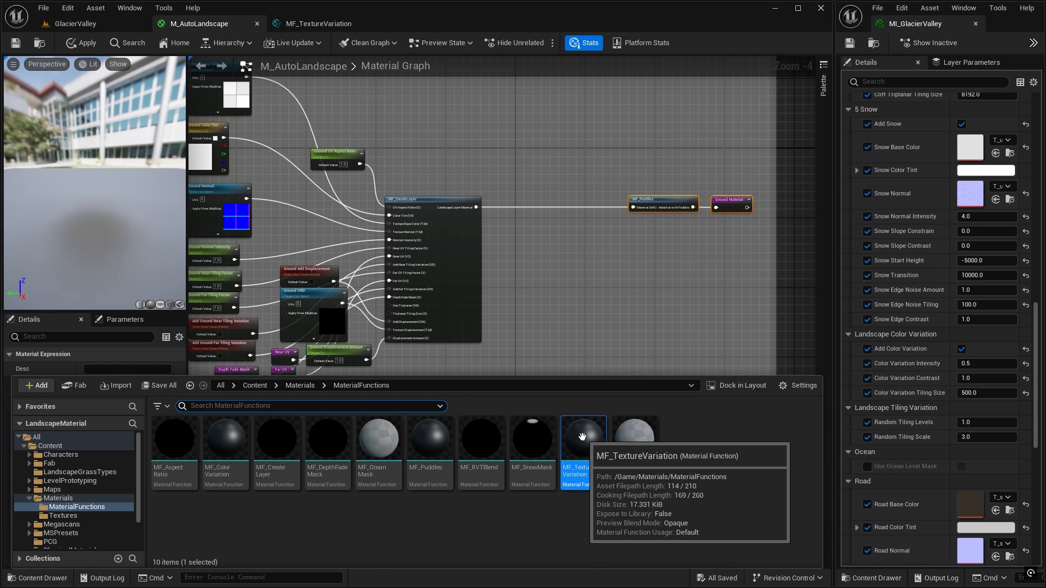
{"action": "left_click_drag", "start_coordinate": [582, 437], "coordinate": [530, 222]}
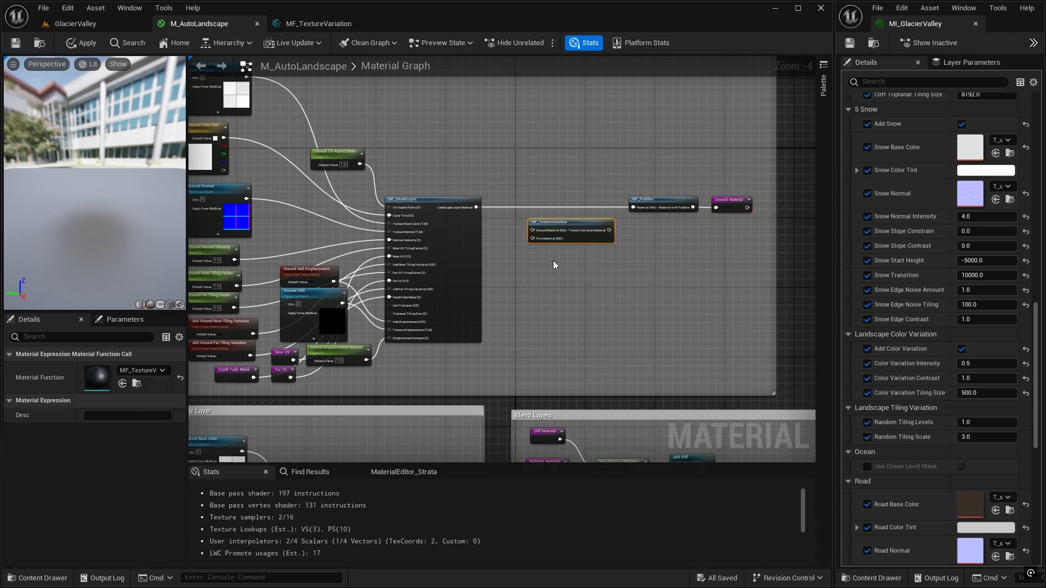
{"action": "scroll", "coordinate": [547, 269], "scroll_direction": "up", "scroll_amount": 2}
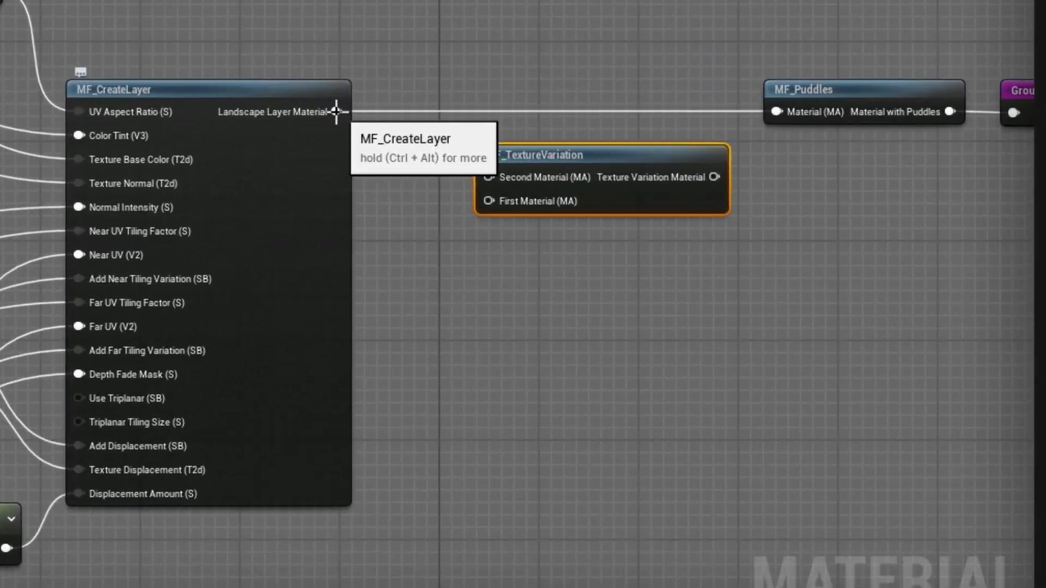
{"action": "left_click_drag", "start_coordinate": [339, 113], "coordinate": [486, 199]}
{"action": "left_click_drag", "start_coordinate": [727, 176], "coordinate": [780, 107]}
{"action": "left_click_drag", "start_coordinate": [575, 147], "coordinate": [553, 78]}
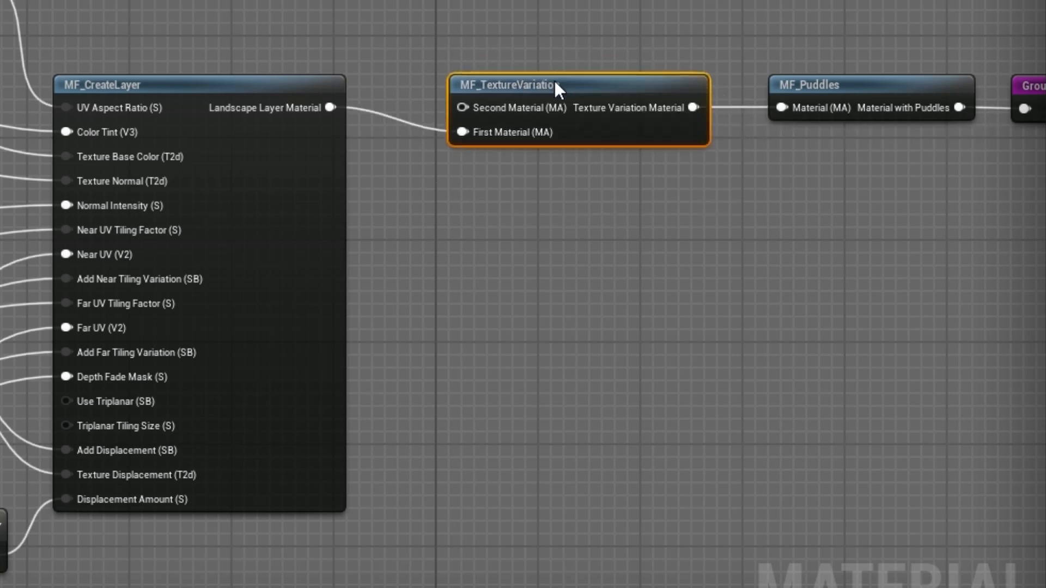
Add the MidHigh Material named reroute, connect it to Second Material on MF_TextureVariation, and save M_AutoLandscape
{"action": "right_click_drag", "start_coordinate": [493, 217], "coordinate": [537, 279]}
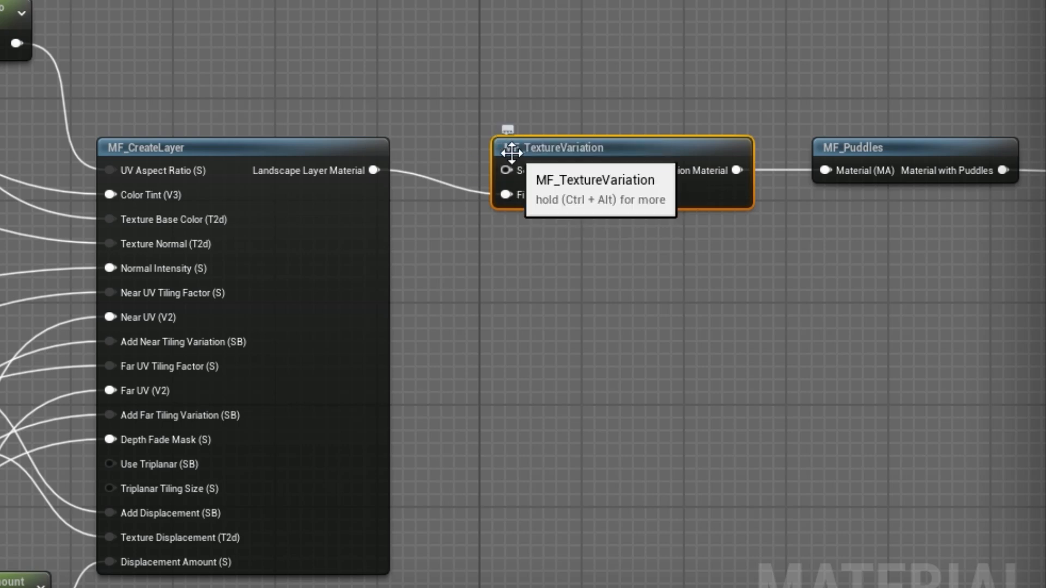
{"action": "right_click_drag", "start_coordinate": [488, 284], "coordinate": [574, 283]}
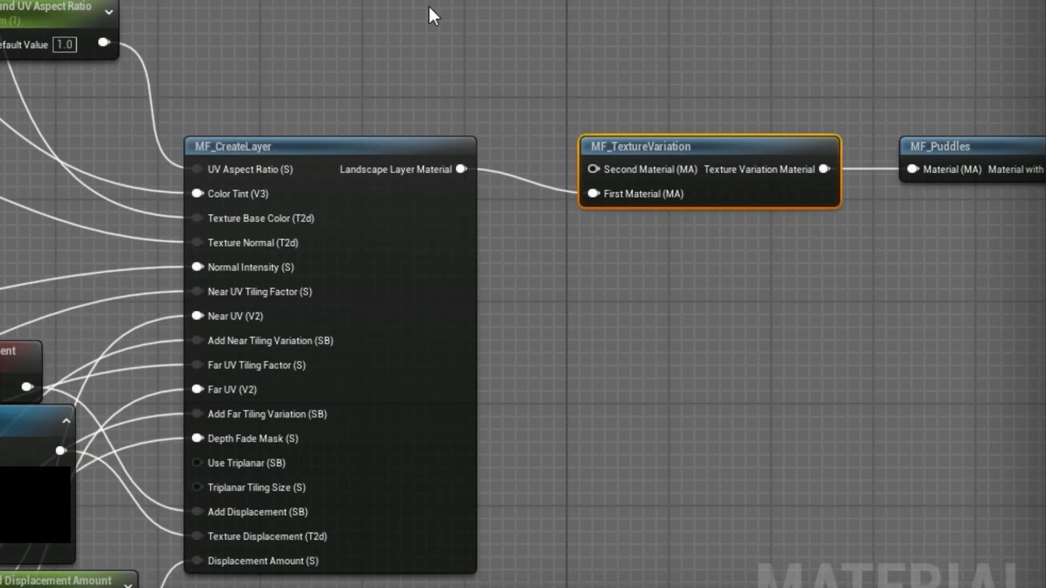
{"action": "right_click", "coordinate": [438, 1]}
{"action": "type", "text": "midhi"}
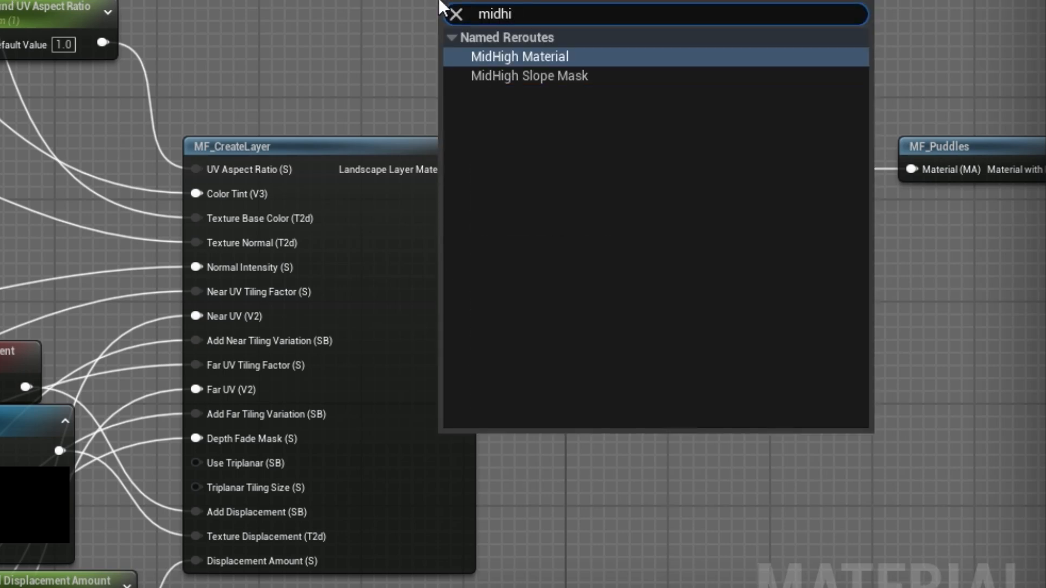
{"action": "left_click", "coordinate": [522, 55]}
{"action": "left_click_drag", "start_coordinate": [510, 5], "coordinate": [593, 168]}
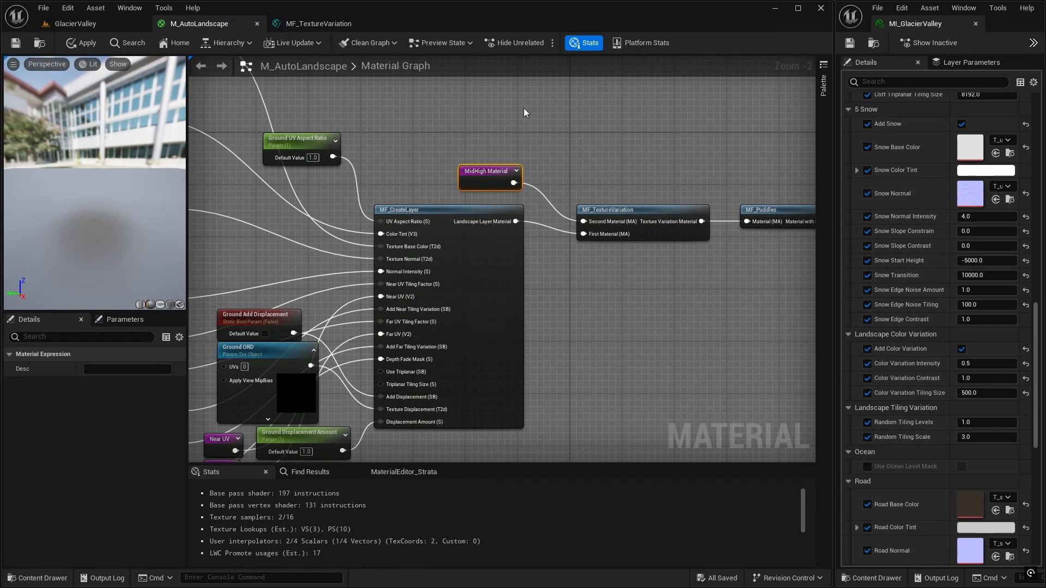
{"action": "left_click", "coordinate": [16, 44]}
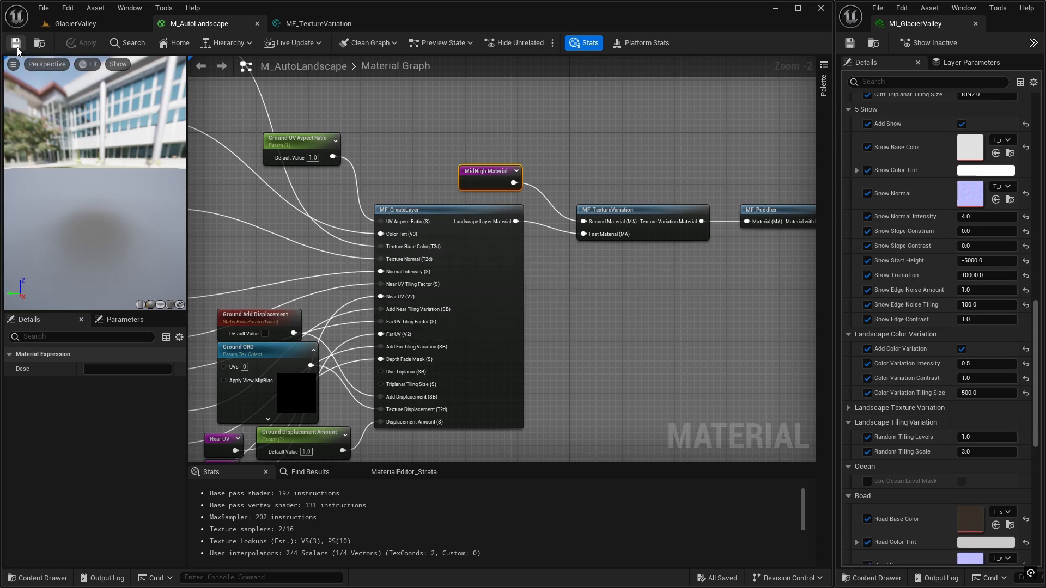
Show the GlacierValley level and enable the Add Landscape Texture Variation parameter override in MI_GlacierValley
{"action": "left_click", "coordinate": [96, 21]}
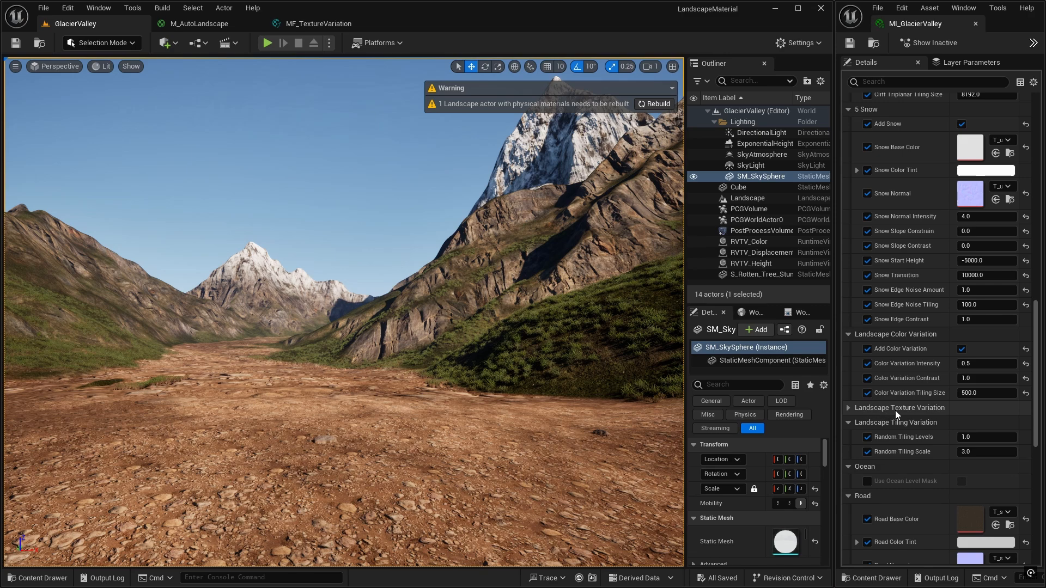
{"action": "left_click", "coordinate": [848, 408]}
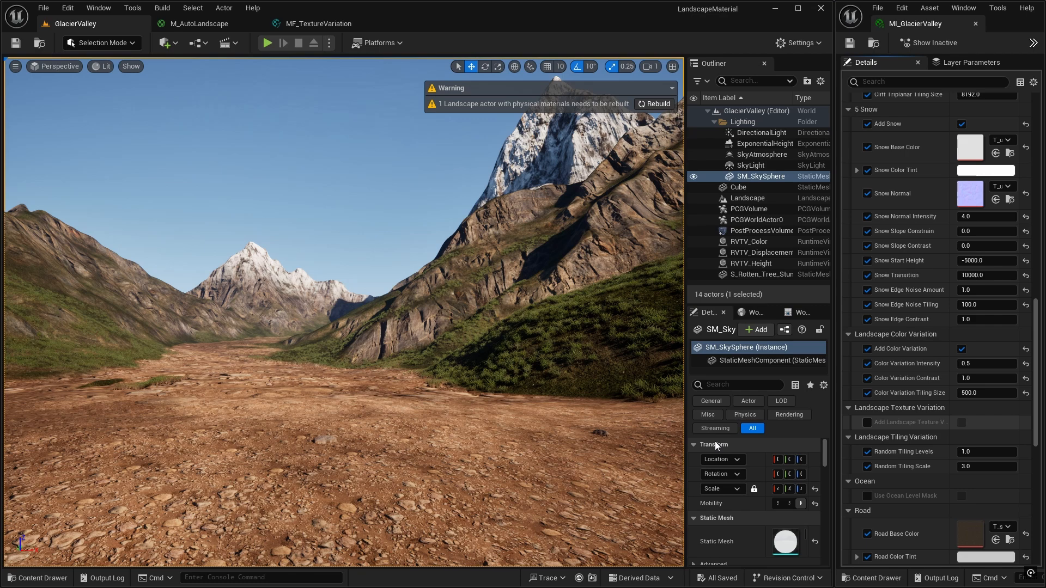
{"action": "left_click", "coordinate": [867, 422]}
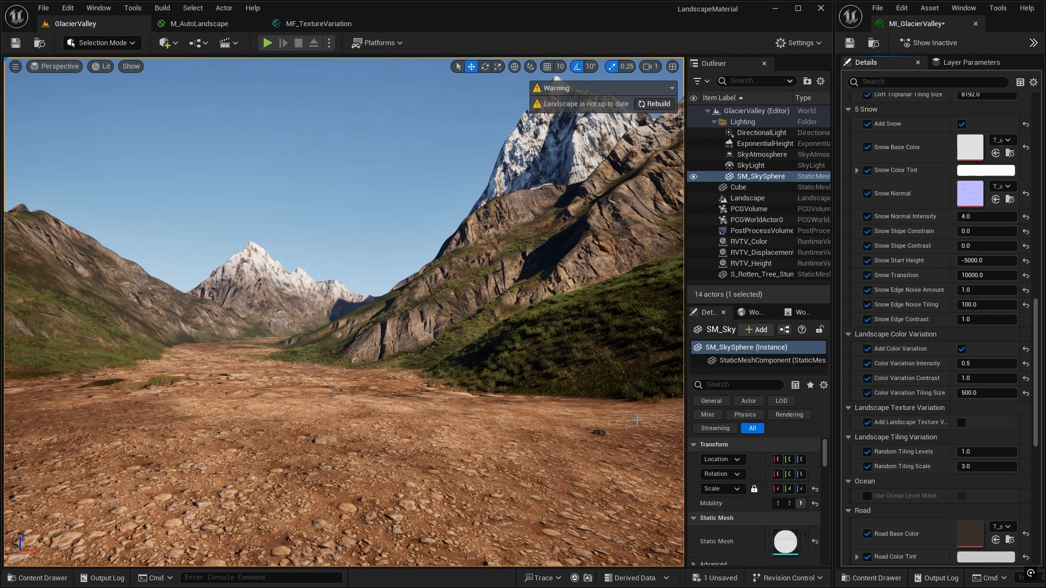
Turn on Add Landscape Texture Variation and enable the overrides for Texture Variation Intensity, Contrast and Tiling Size
{"action": "right_click_drag", "start_coordinate": [496, 389], "coordinate": [446, 505]}
{"action": "right_click_drag", "start_coordinate": [469, 360], "coordinate": [466, 372]}
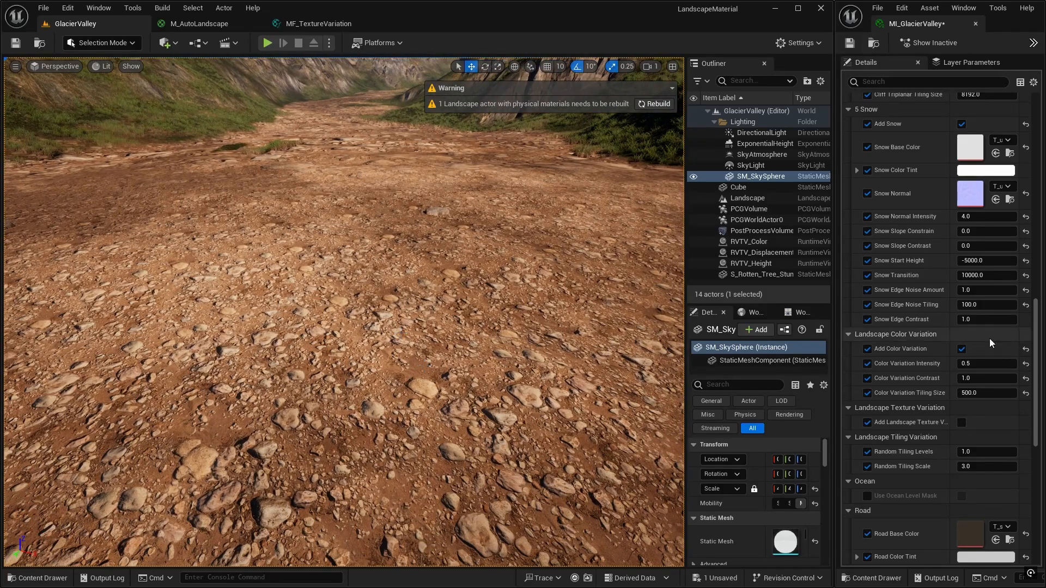
{"action": "left_click", "coordinate": [967, 363]}
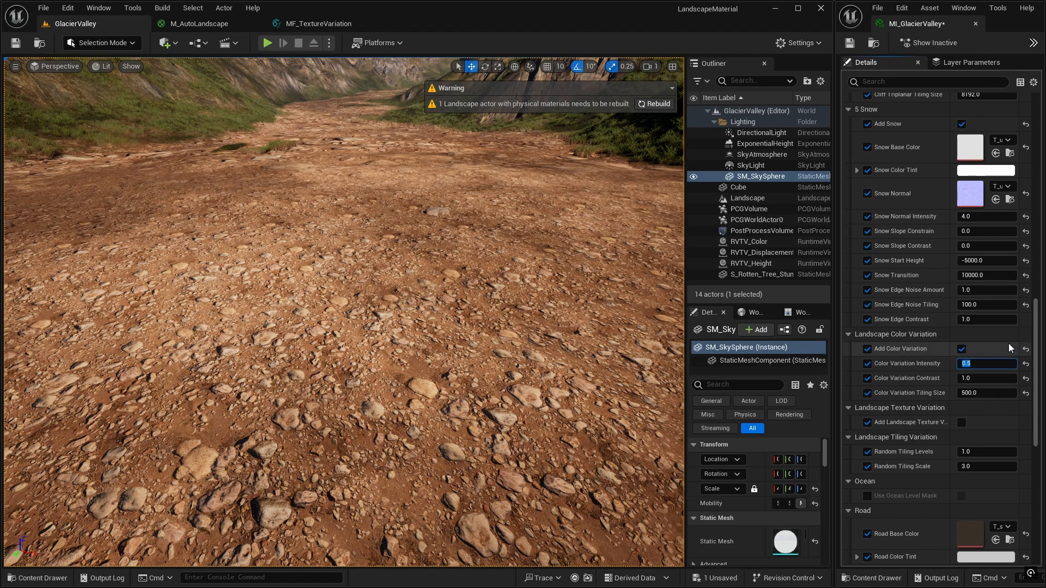
{"action": "left_click", "coordinate": [961, 423]}
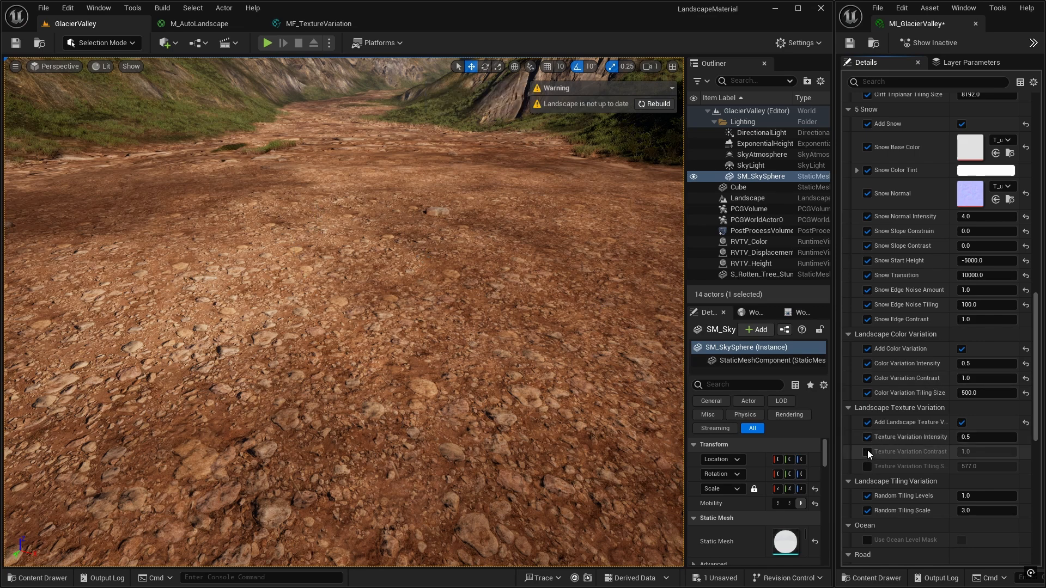
{"action": "left_click", "coordinate": [867, 454]}
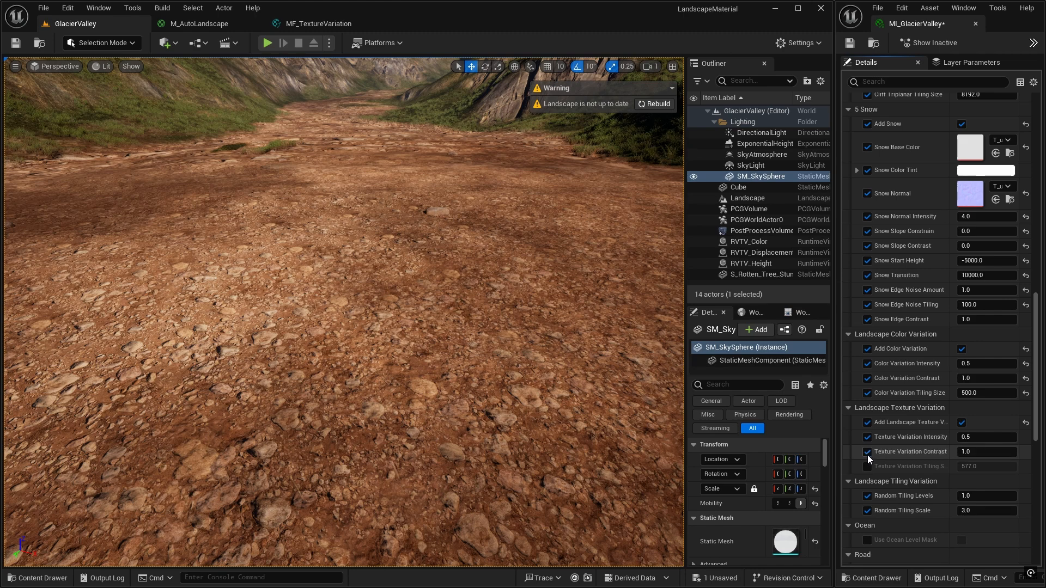
{"action": "left_click", "coordinate": [867, 467]}
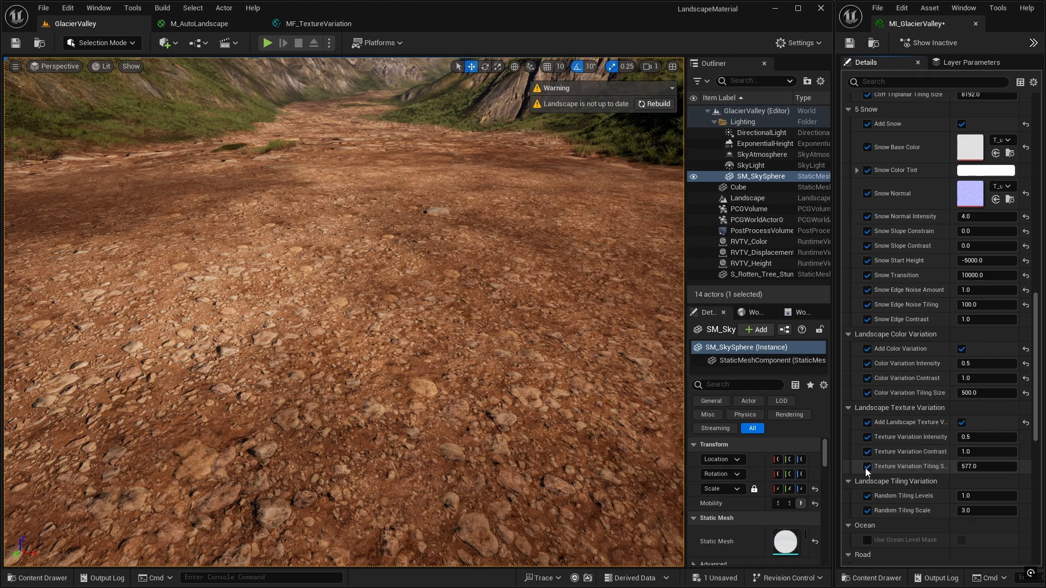
Try Texture Variation Intensity values of 1, 0 and 0.5 to compare the ground blend
{"action": "left_click", "coordinate": [981, 438]}
{"action": "type", "text": "1"}
{"action": "key", "text": "Return"}
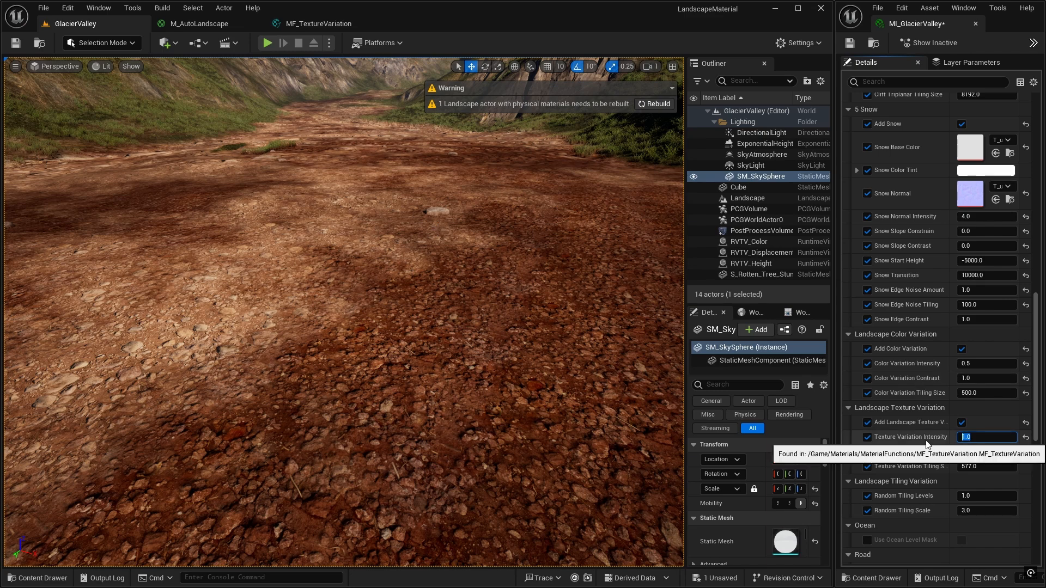
{"action": "type", "text": "0"}
{"action": "key", "text": "Return"}
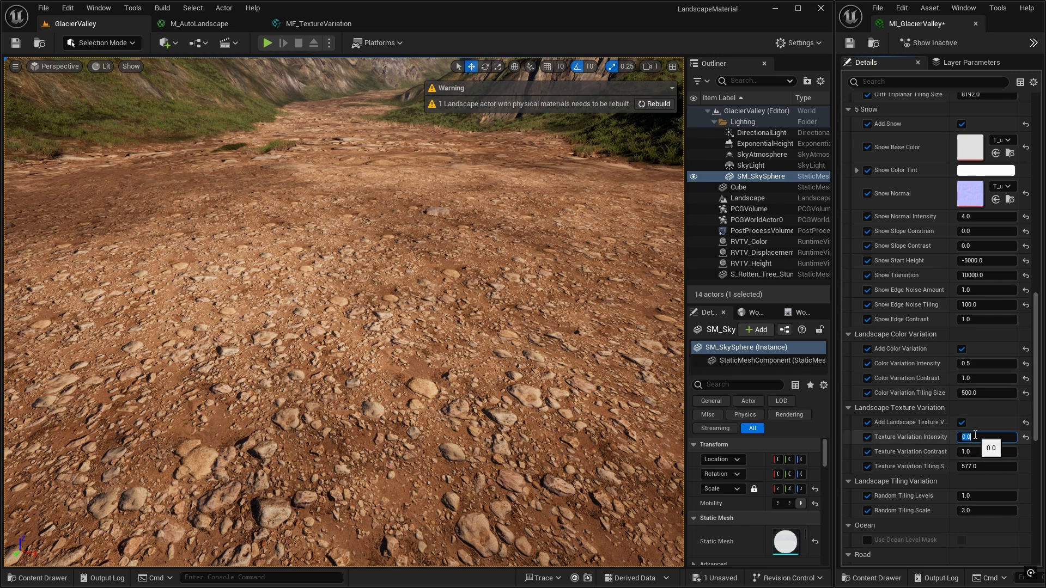
{"action": "type", "text": ".5"}
{"action": "key", "text": "Return"}
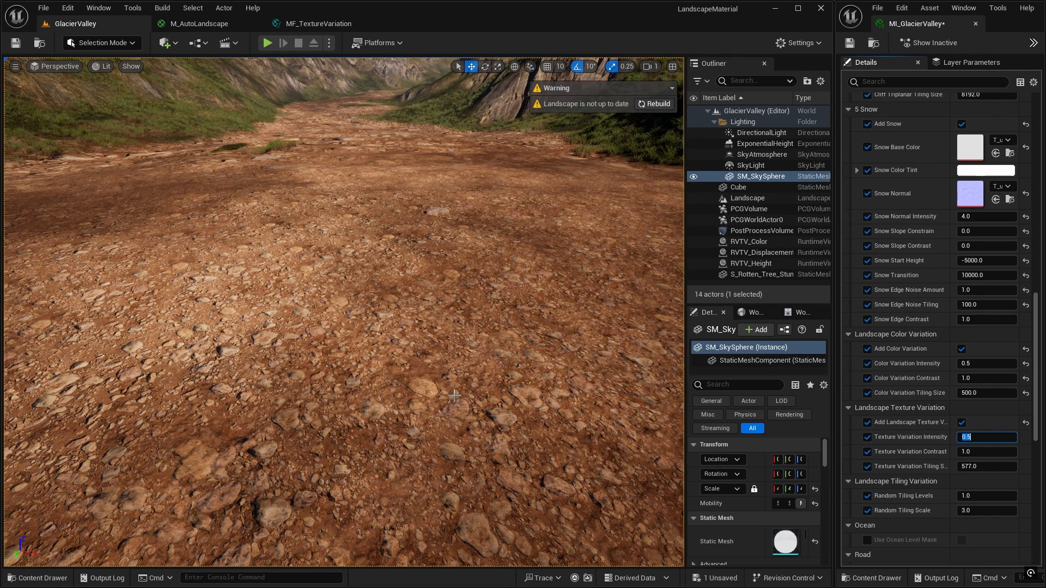
Set the Texture Variation Intensity to 0.7 and inspect the ground up close
{"action": "type", "text": ".7"}
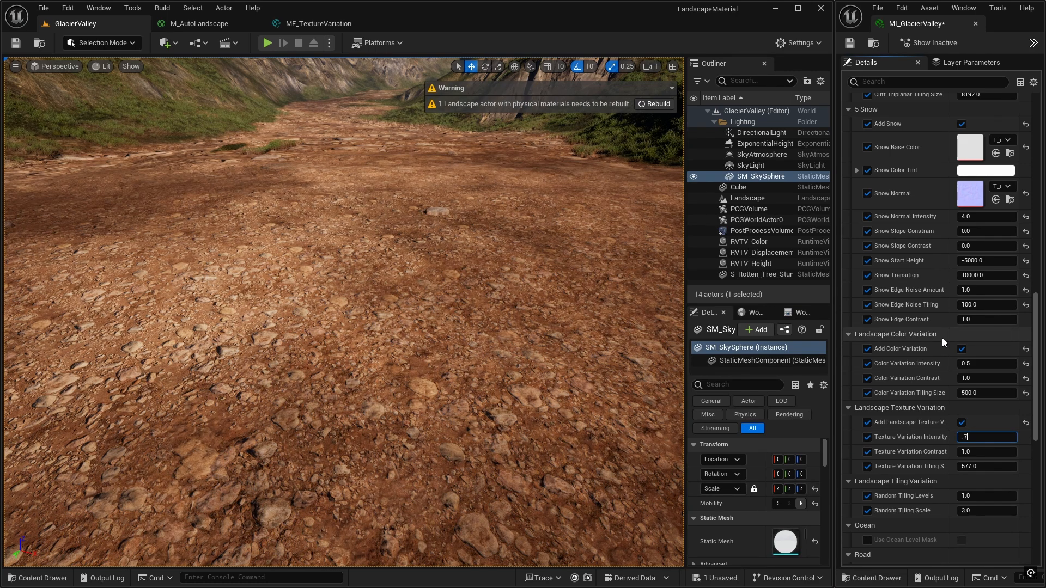
{"action": "key", "text": "Return"}
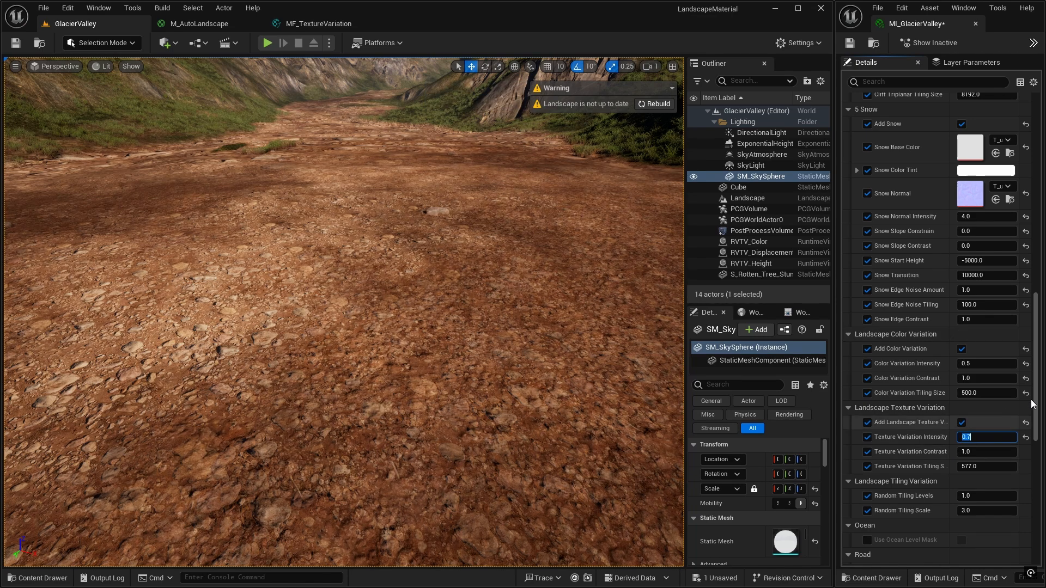
{"action": "right_click_drag", "start_coordinate": [516, 392], "coordinate": [504, 410]}
Try Texture Variation Tiling Size values of 2000 and 100 to compare the noise scale
{"action": "left_click", "coordinate": [983, 466]}
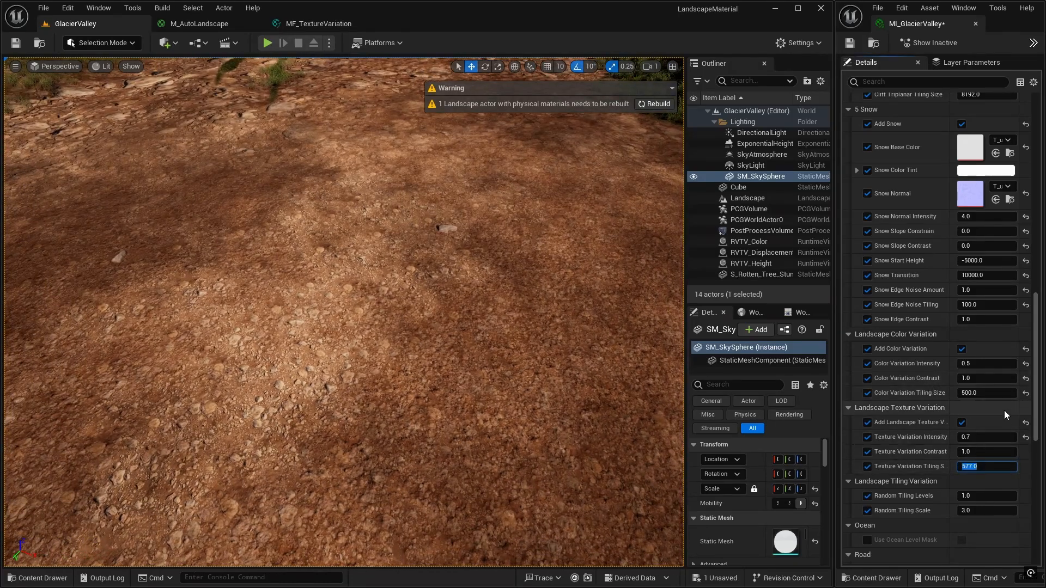
{"action": "type", "text": "2000"}
{"action": "key", "text": "Return"}
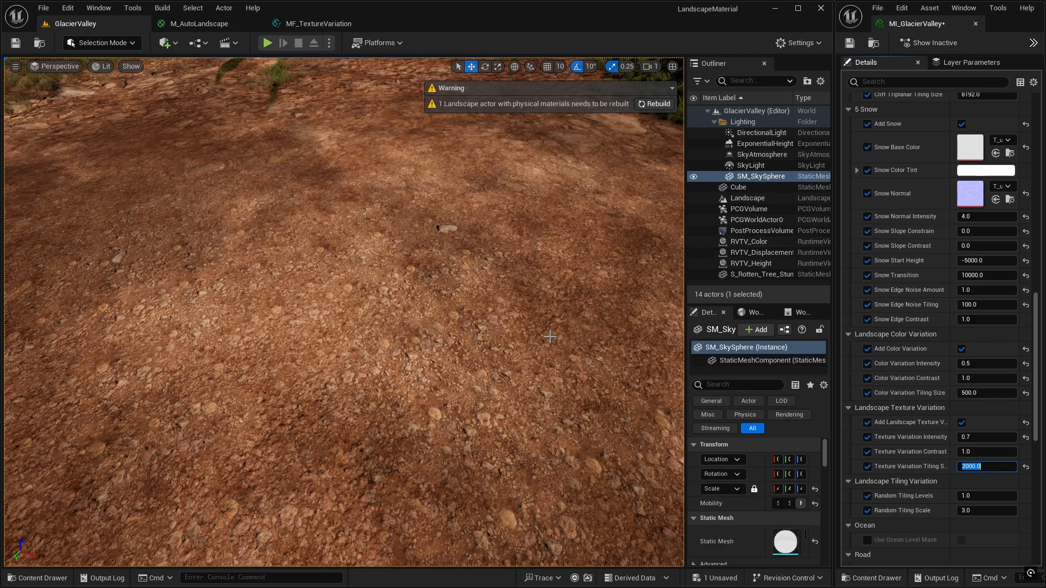
{"action": "type", "text": "1"}
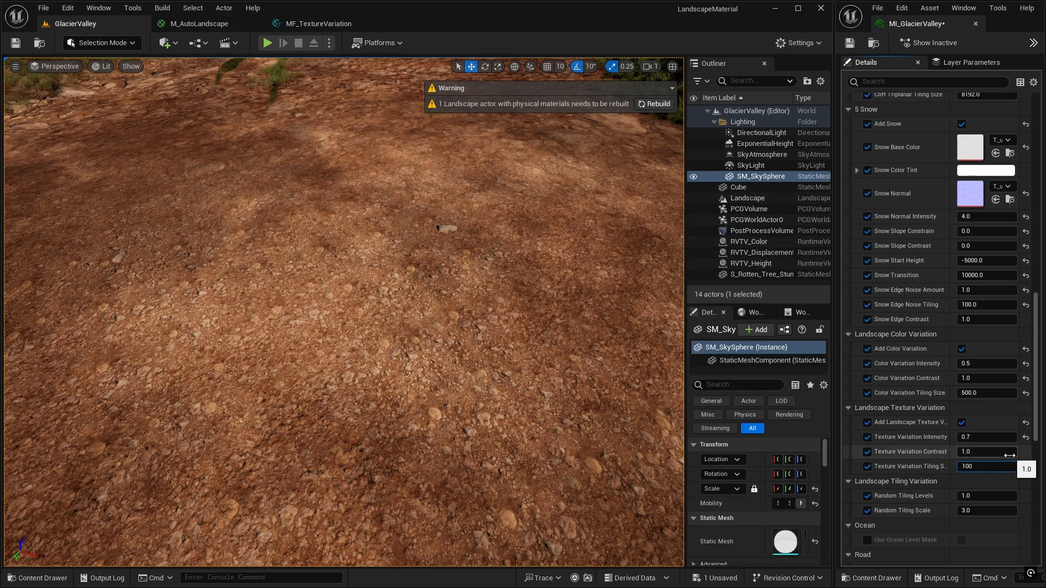
{"action": "type", "text": "00"}
{"action": "key", "text": "Return"}
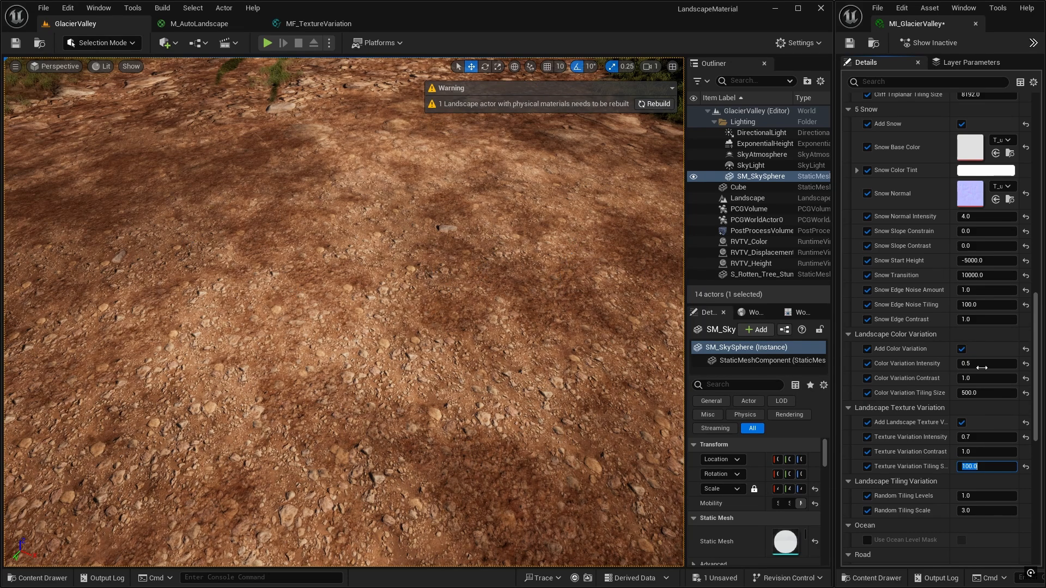
Set the Texture Variation Contrast to 0 and the Texture Variation Tiling Size to 577
{"action": "left_click", "coordinate": [973, 451]}
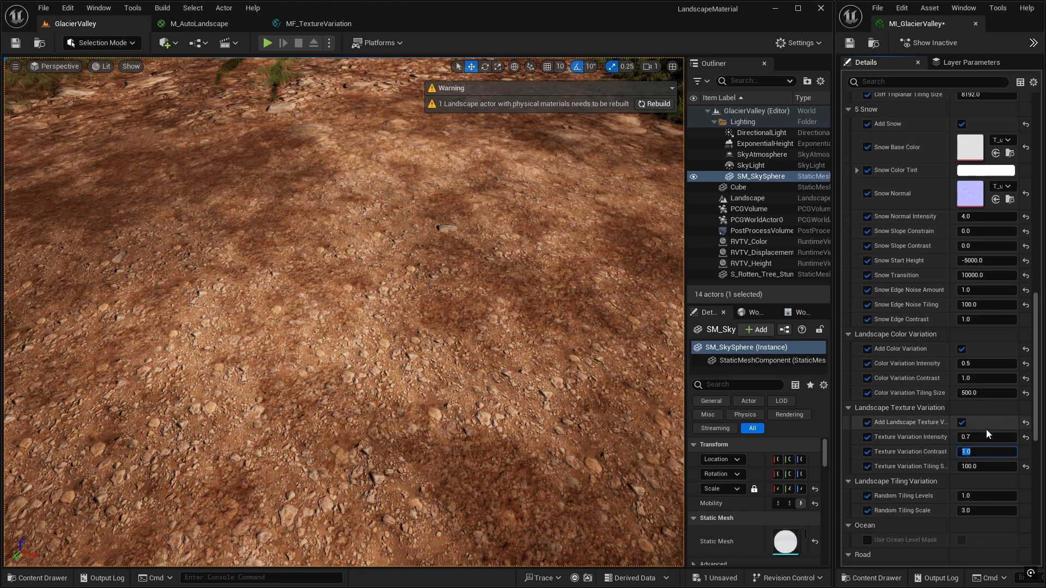
{"action": "key", "text": "Return"}
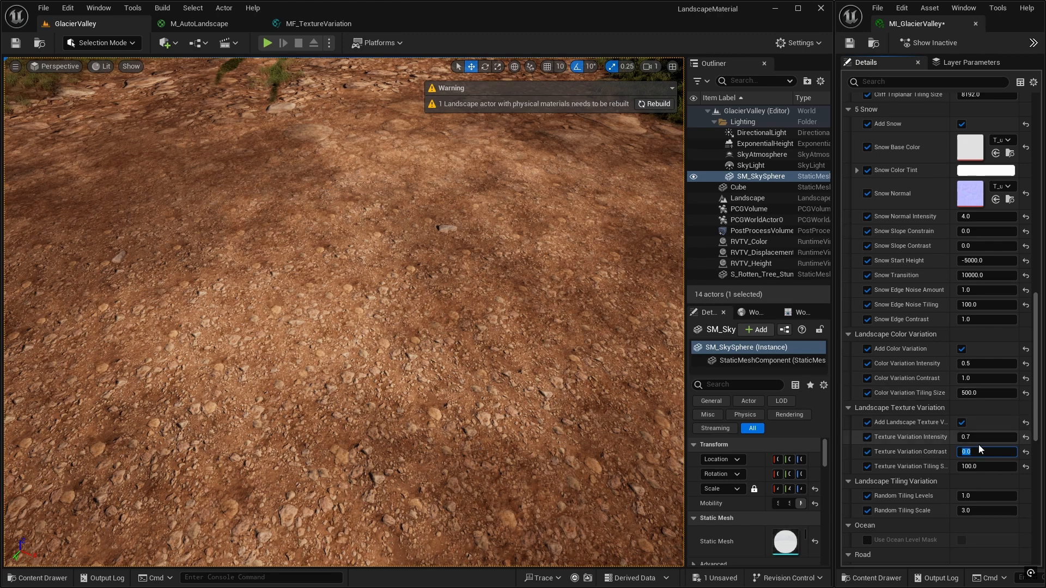
{"action": "left_click", "coordinate": [983, 467]}
{"action": "type", "text": "5"}
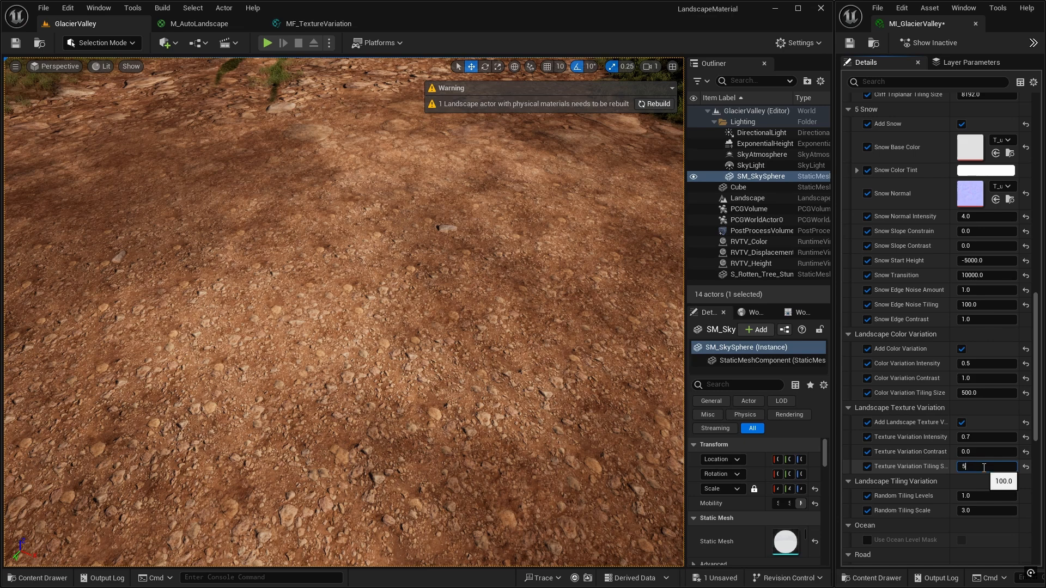
{"action": "type", "text": "77"}
{"action": "key", "text": "Return"}
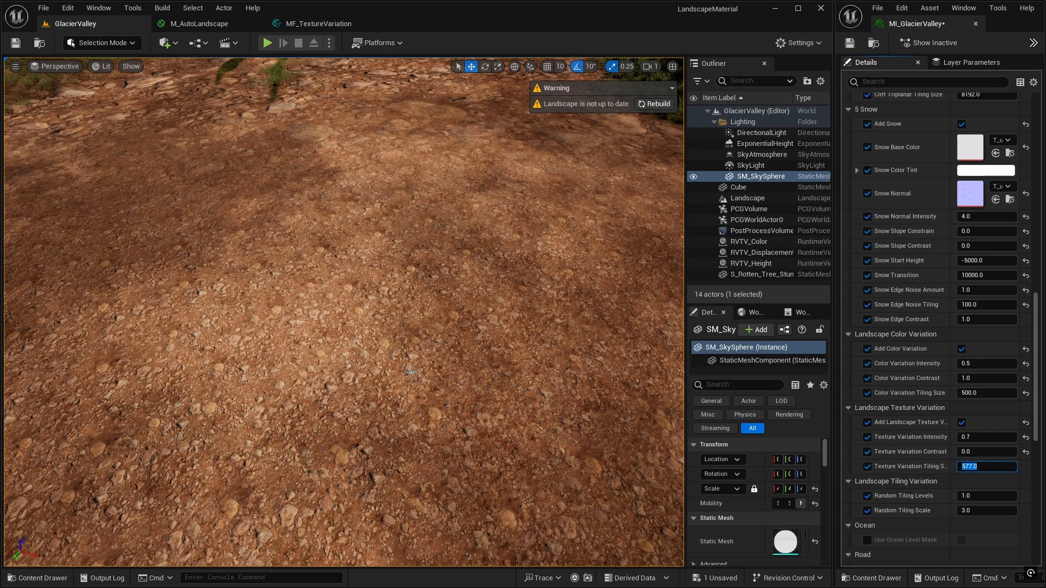
Inspect the blended ground up close and play-test the level with the character walking on it, ending the play session
{"action": "right_click_drag", "start_coordinate": [484, 340], "coordinate": [484, 318]}
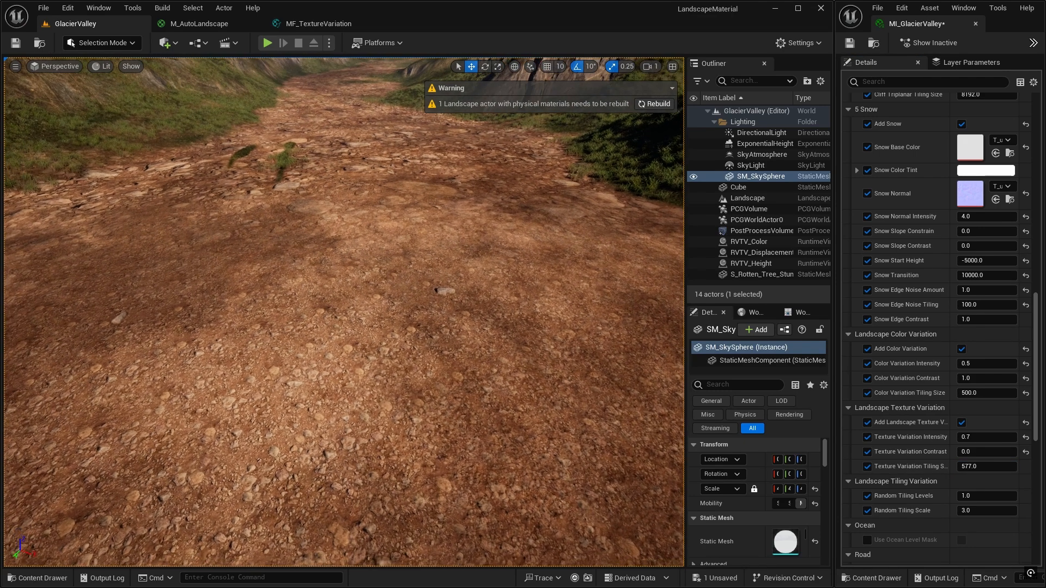
{"action": "key", "text": "q"}
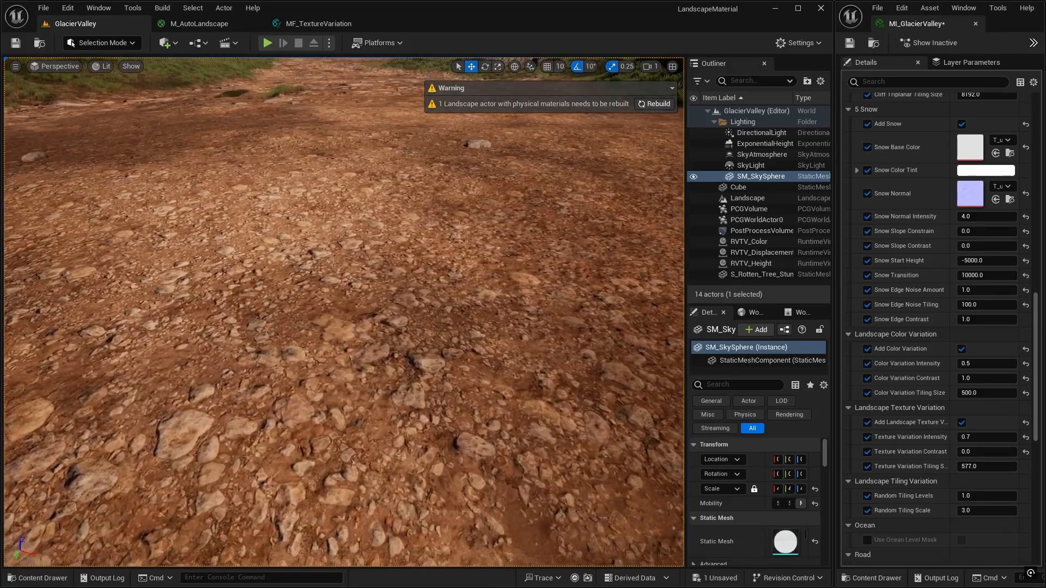
{"action": "key", "text": "alt+p"}
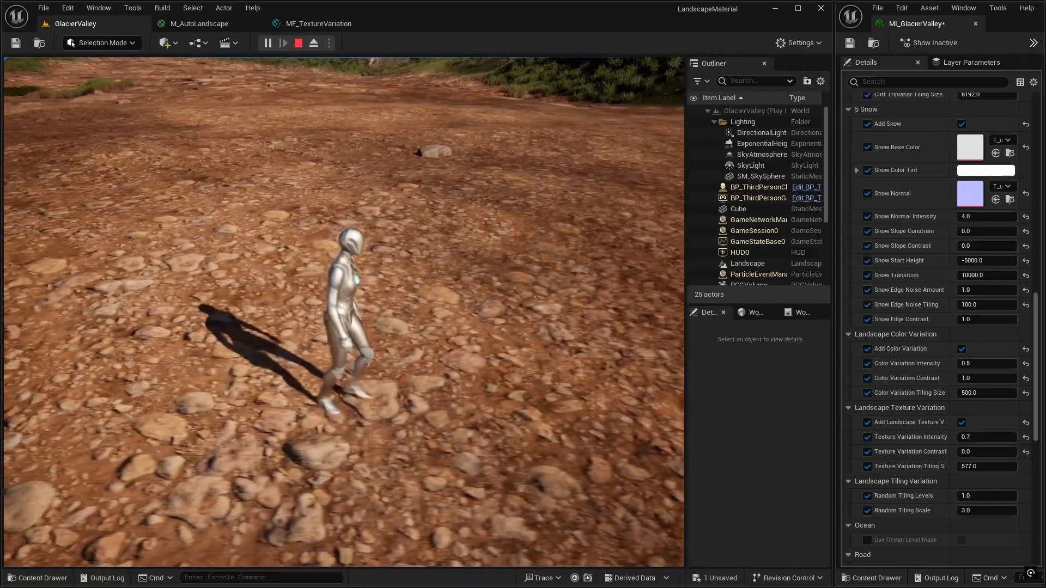
{"action": "key", "text": "Escape"}
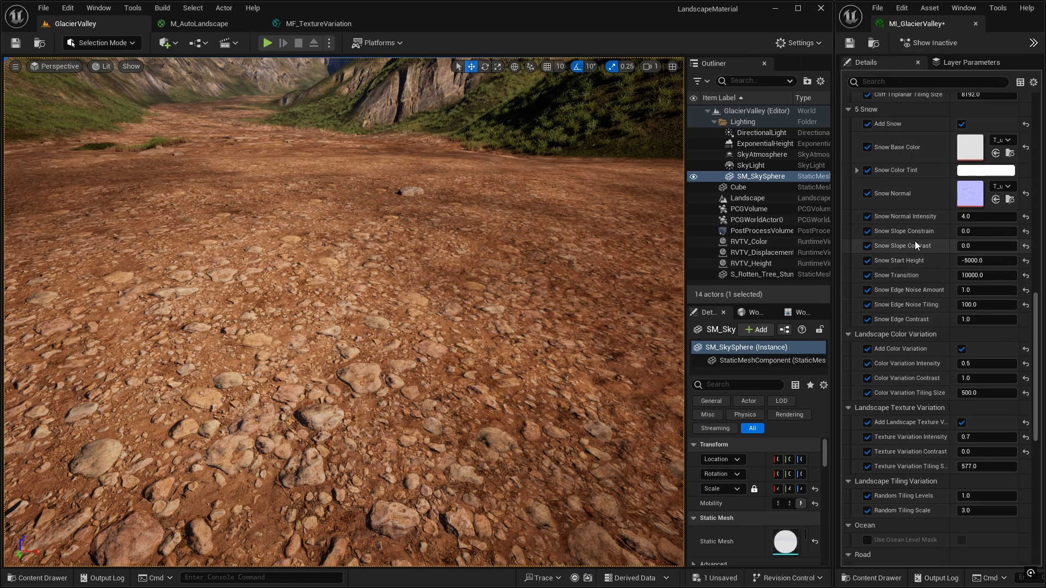
Review the Ground displacement parameters and the tessellation and displacement overrides of MI_GlacierValley
{"action": "scroll", "coordinate": [914, 243], "scroll_direction": "up", "scroll_amount": 3}
{"action": "scroll", "coordinate": [897, 257], "scroll_direction": "up", "scroll_amount": 18}
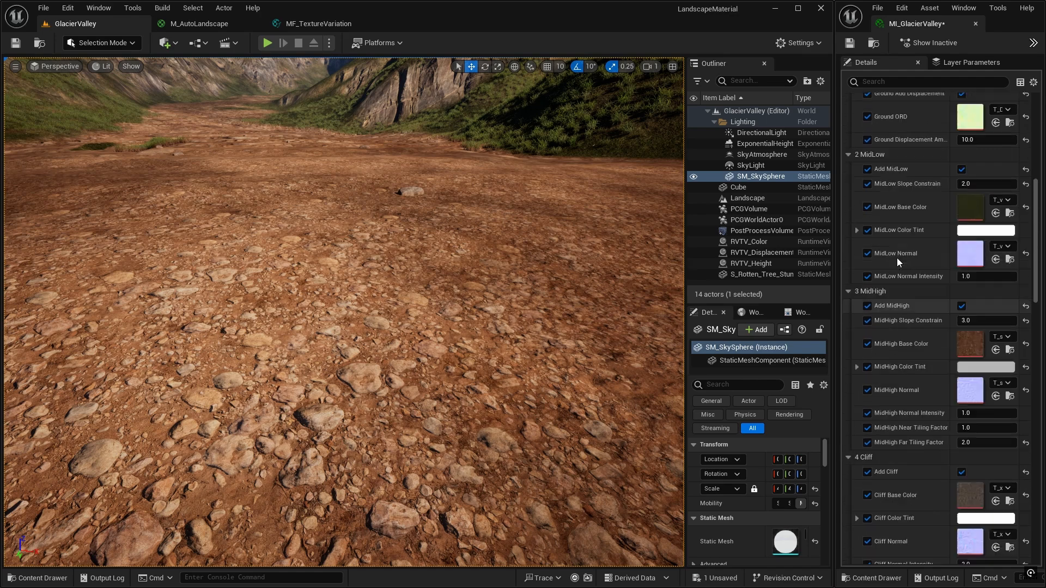
{"action": "scroll", "coordinate": [897, 257], "scroll_direction": "up", "scroll_amount": 6}
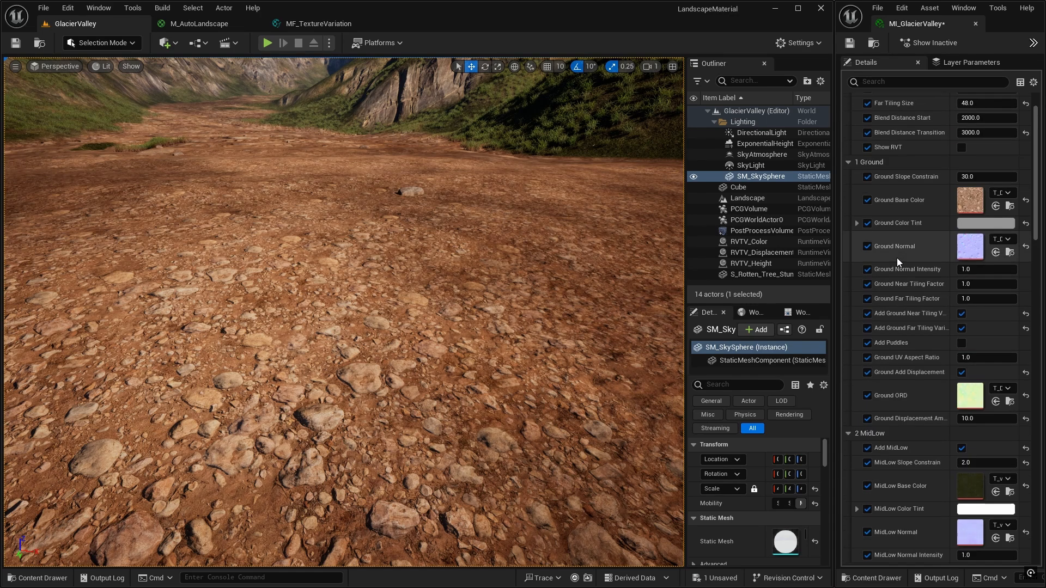
{"action": "scroll", "coordinate": [929, 303], "scroll_direction": "down", "scroll_amount": 1}
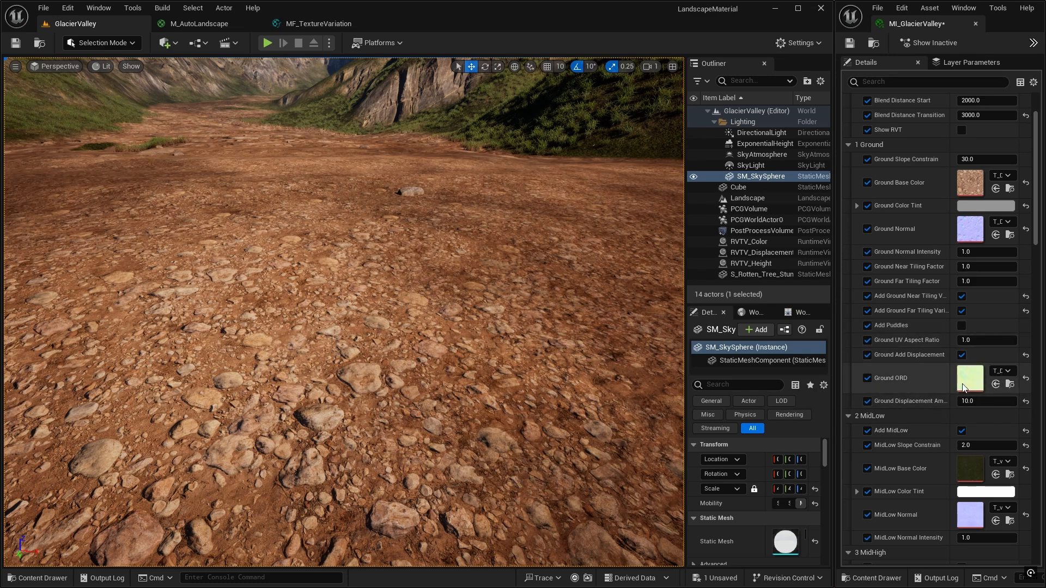
{"action": "left_click_drag", "start_coordinate": [1039, 208], "coordinate": [1041, 500]}
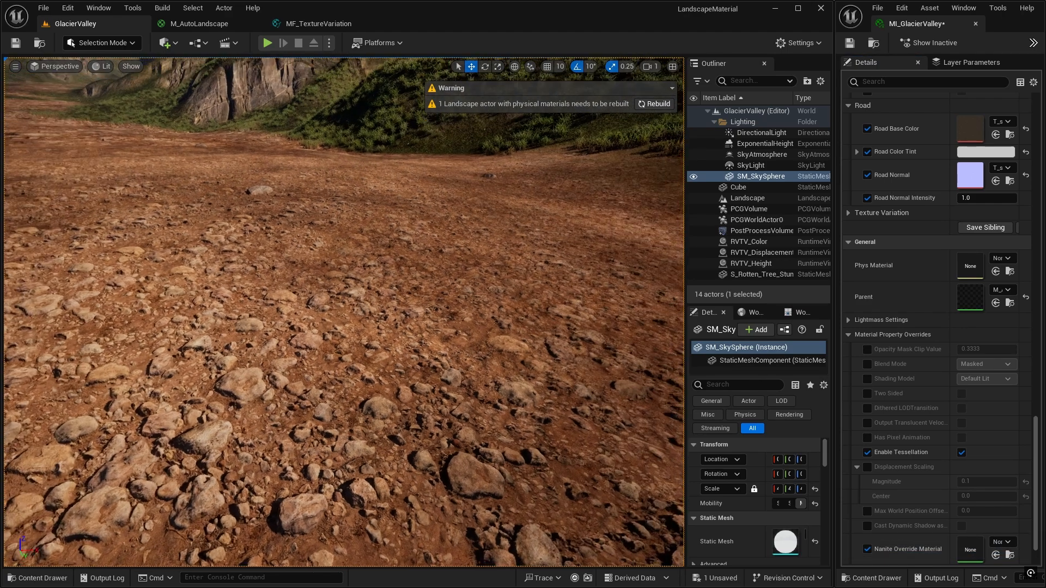
Play-test the level again, walking the character forward across the rocky valley floor, and stop the session
{"action": "right_click_drag", "start_coordinate": [370, 313], "coordinate": [328, 320]}
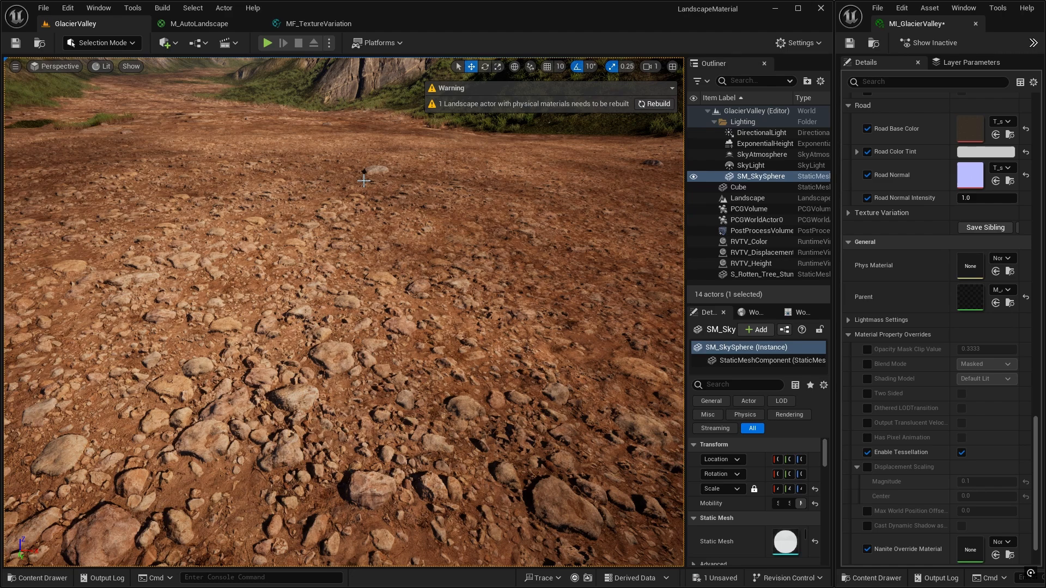
{"action": "key", "text": "alt+p"}
{"action": "key", "text": "w"}
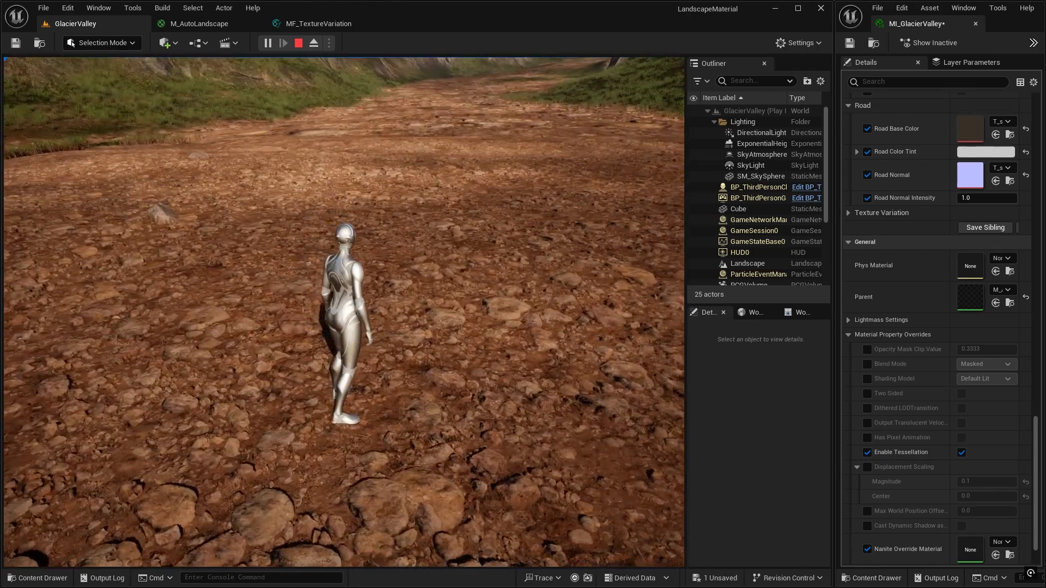
{"action": "key", "text": "Escape"}
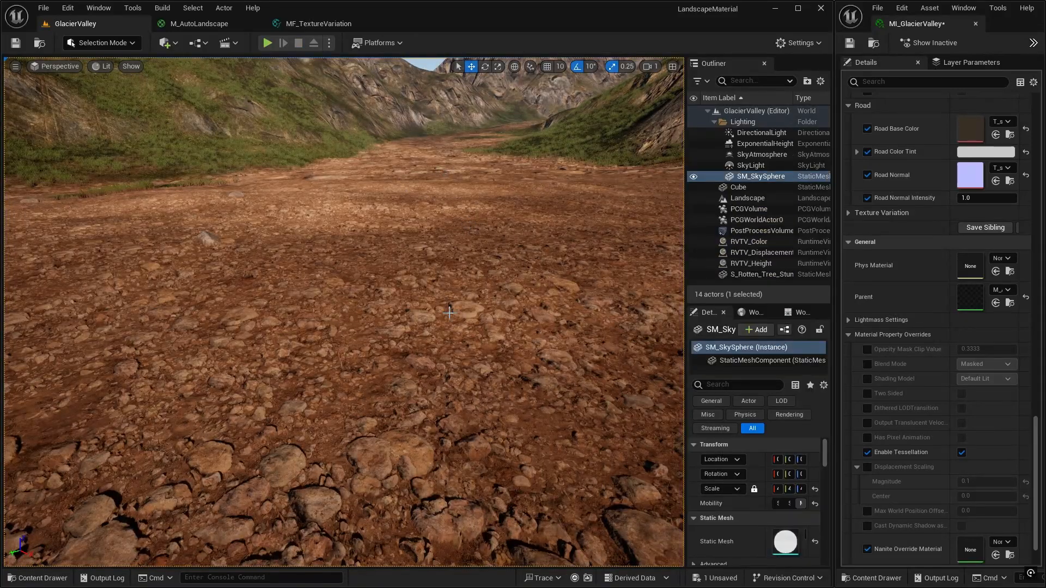